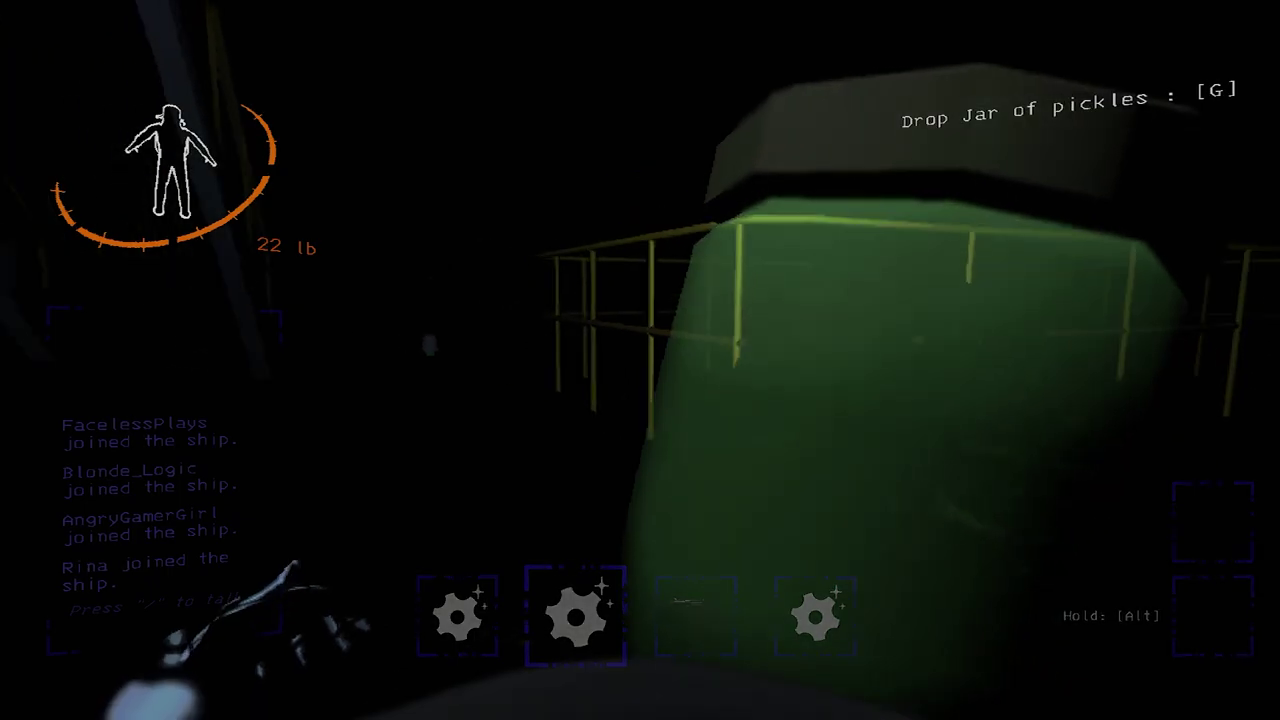
{"action": "scroll", "coordinate": [640, 360], "scroll_direction": "up", "scroll_amount": 1}
{"action": "scroll", "coordinate": [640, 360], "scroll_direction": "down", "scroll_amount": 2}
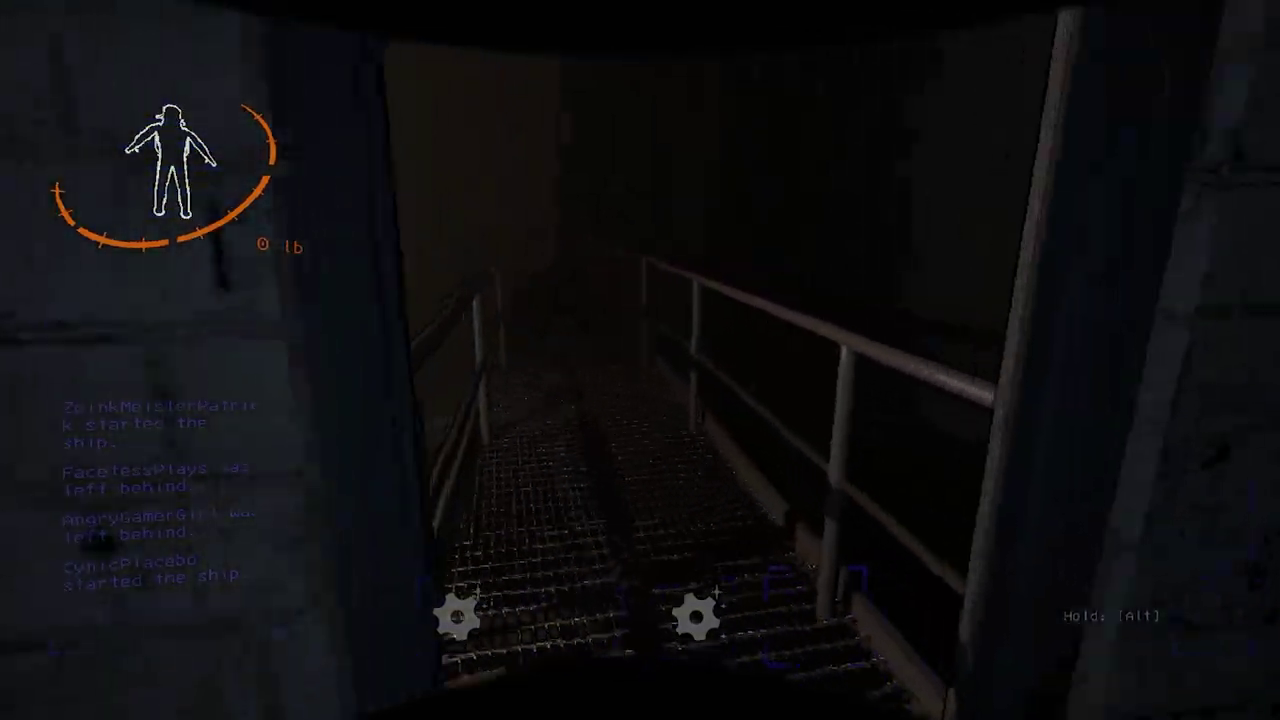
Go down the catwalk stairs and brick corridor, then exit through the main door
{"action": "key", "text": "w"}
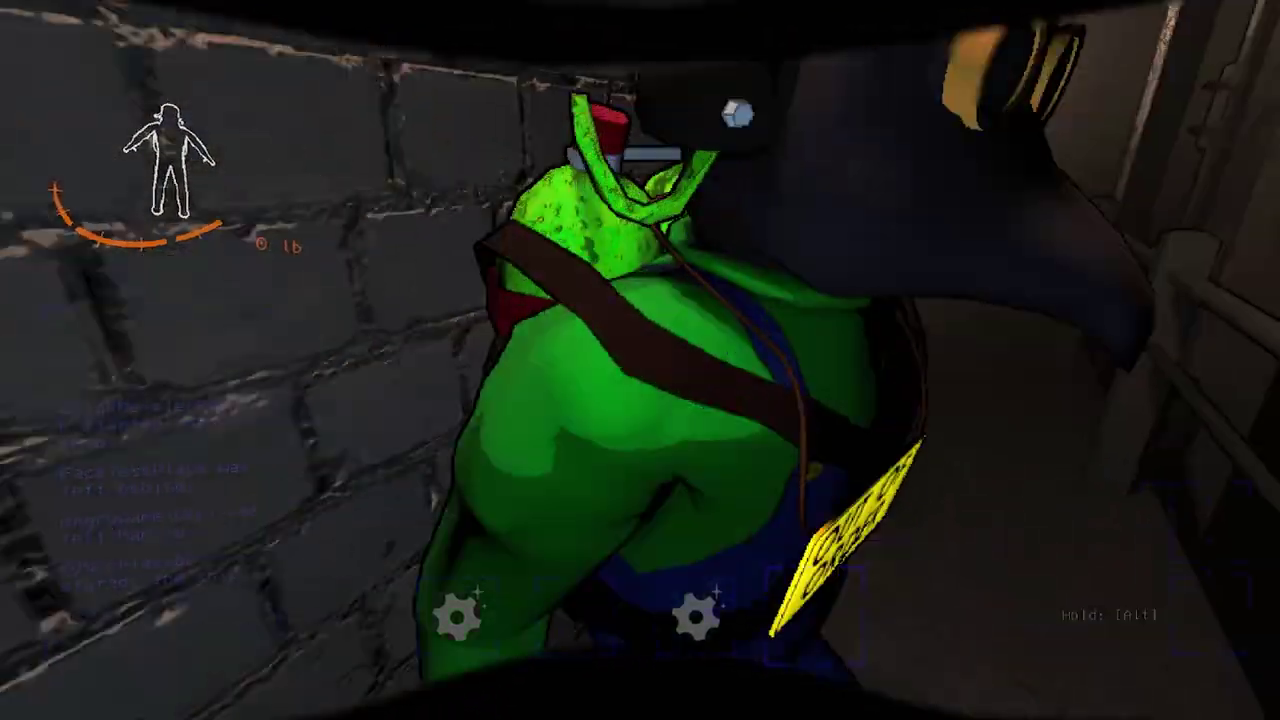
{"action": "key", "text": "w"}
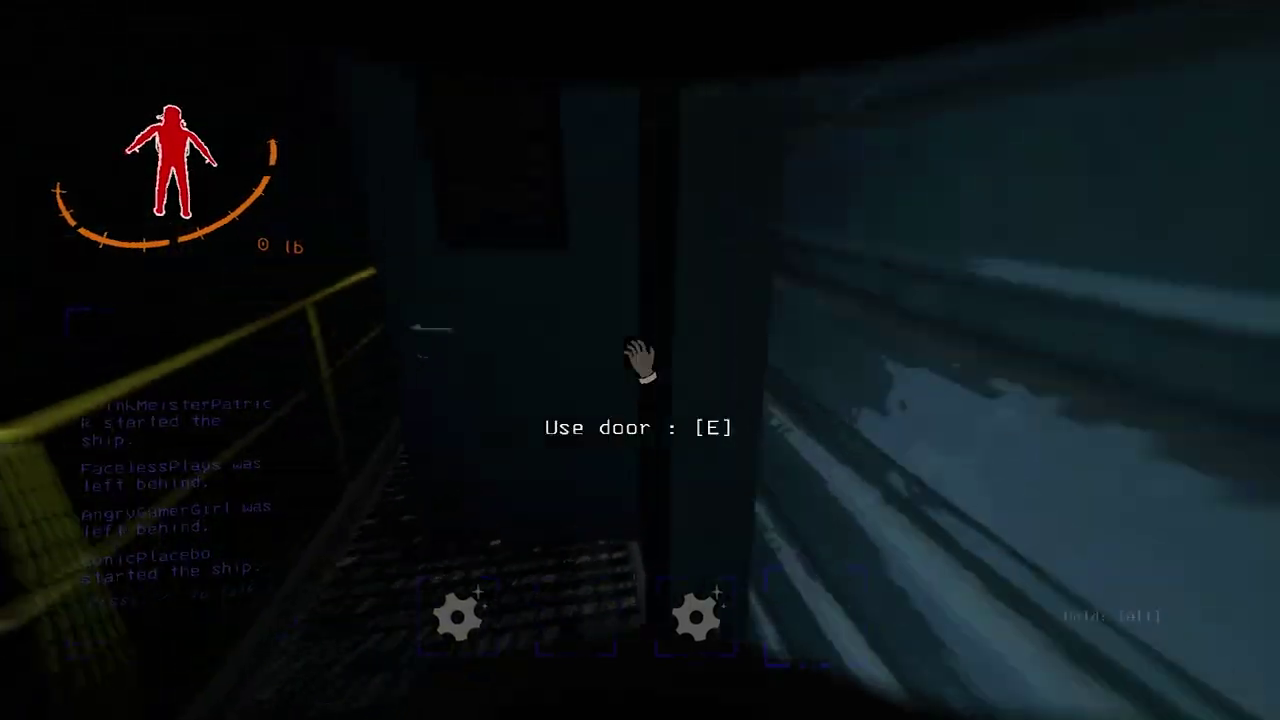
{"action": "key", "text": "e"}
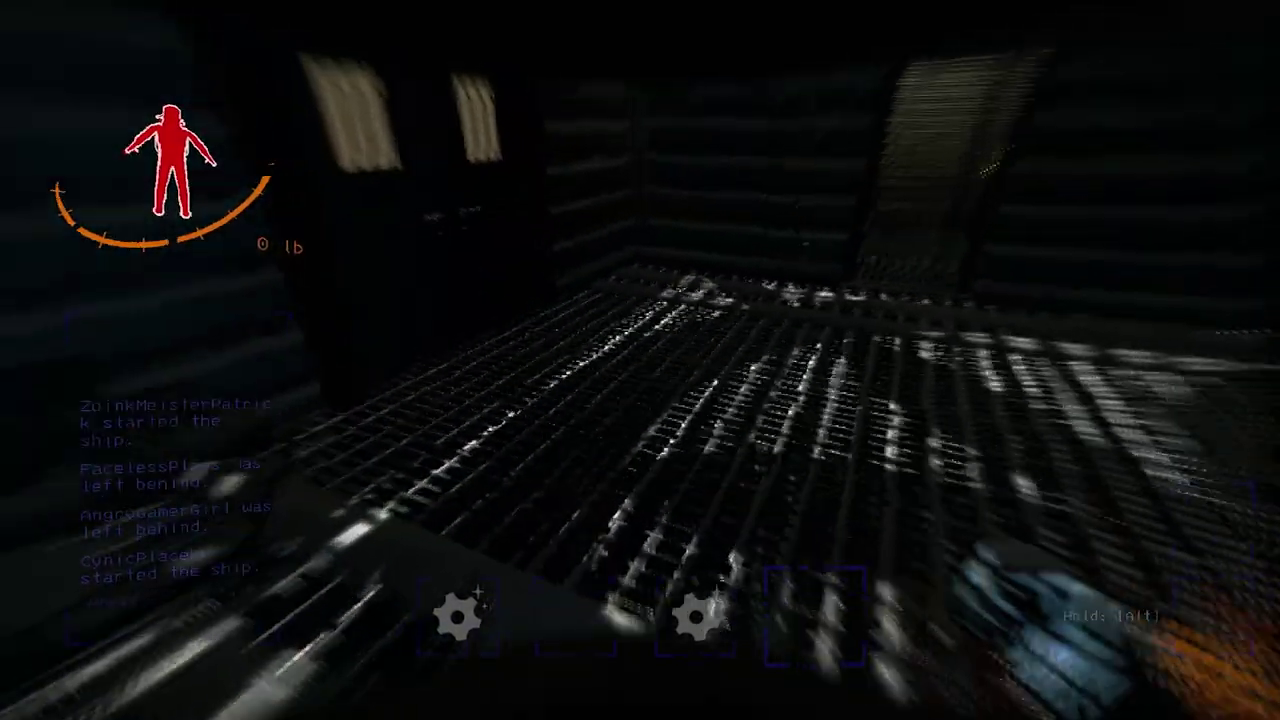
{"action": "key", "text": "e"}
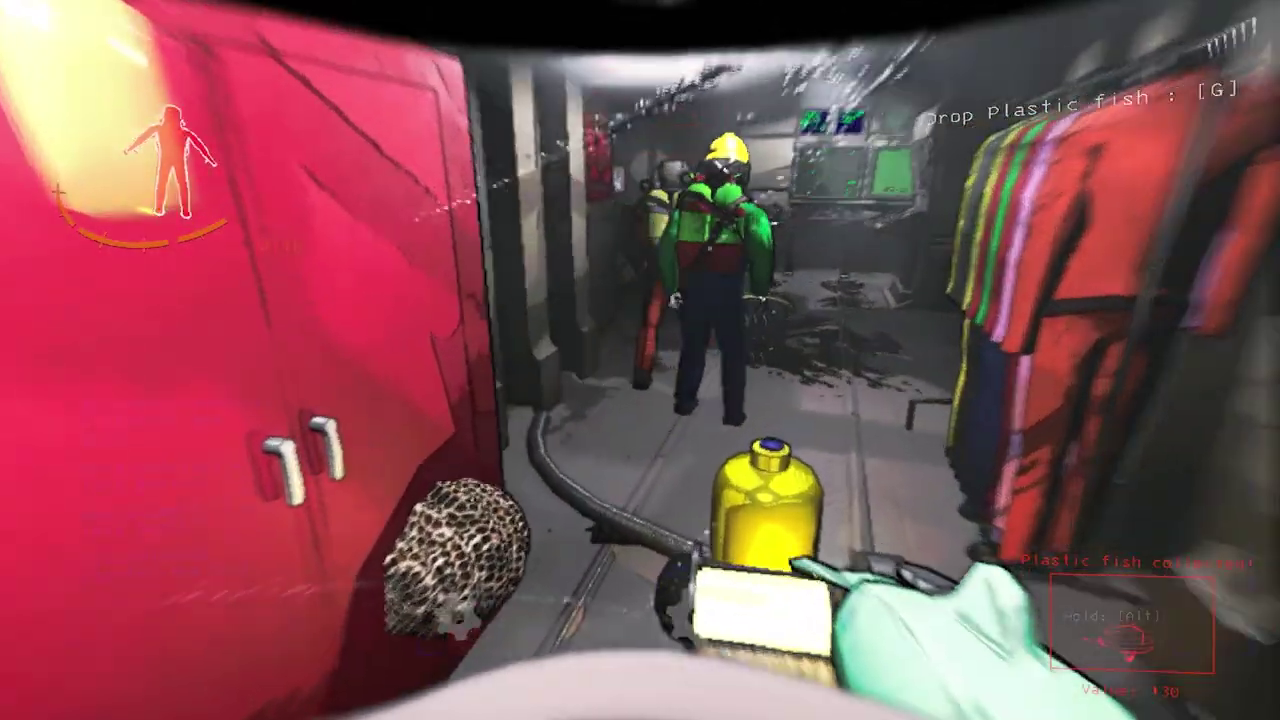
Open the storage locker, toss the Easter egg, and walk toward the ship railing
{"action": "key", "text": "e"}
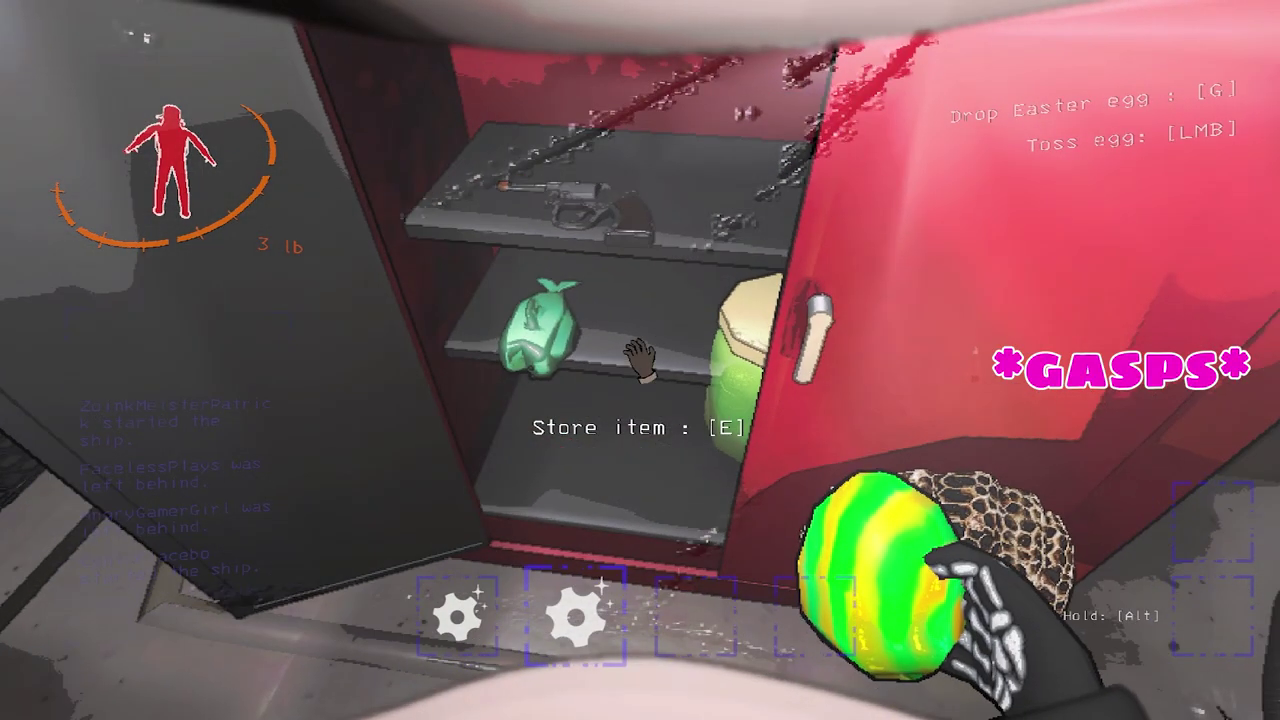
{"action": "left_click", "coordinate": [640, 360]}
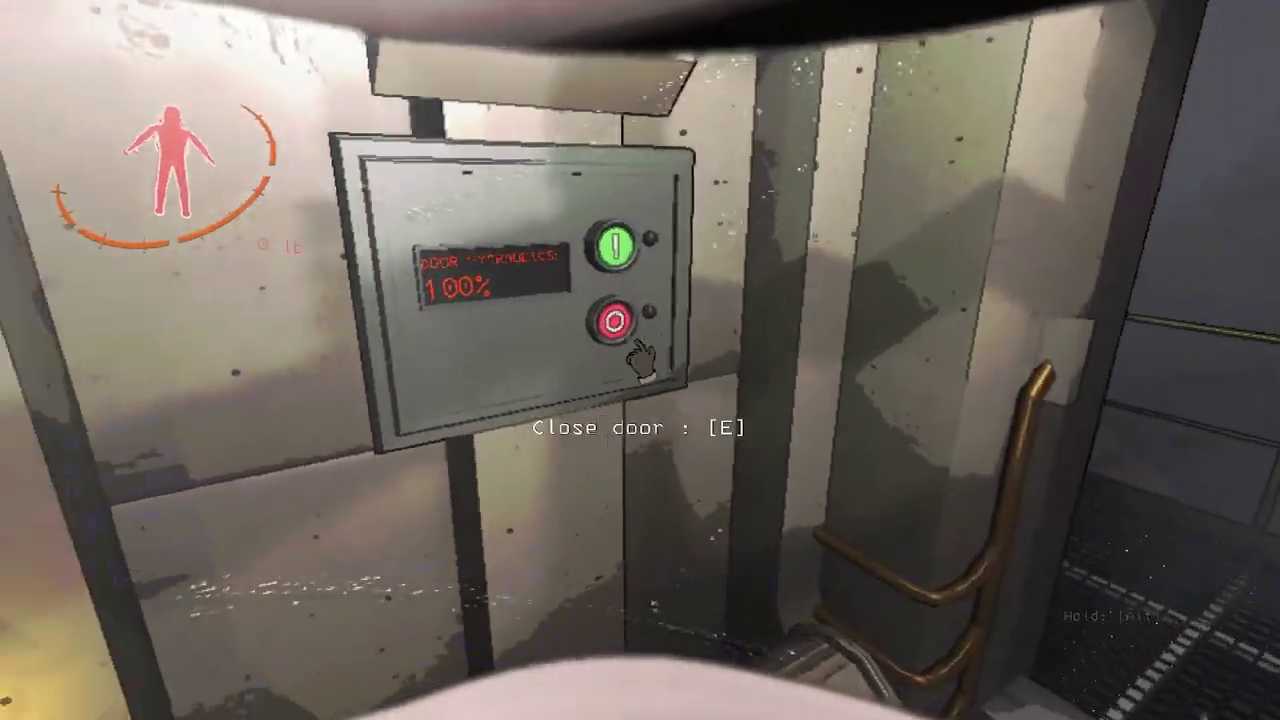
{"action": "key", "text": "w"}
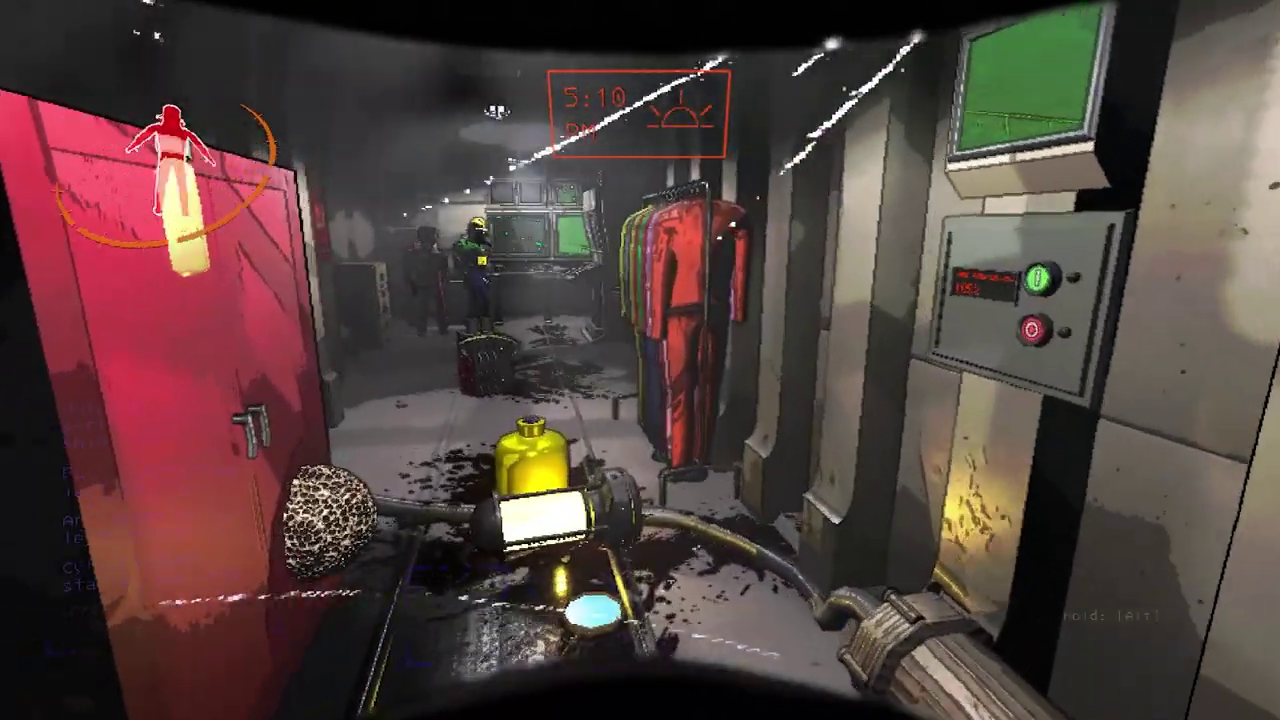
At the pilot computer, cycle the monitor through three crew members
{"action": "key", "text": "w"}
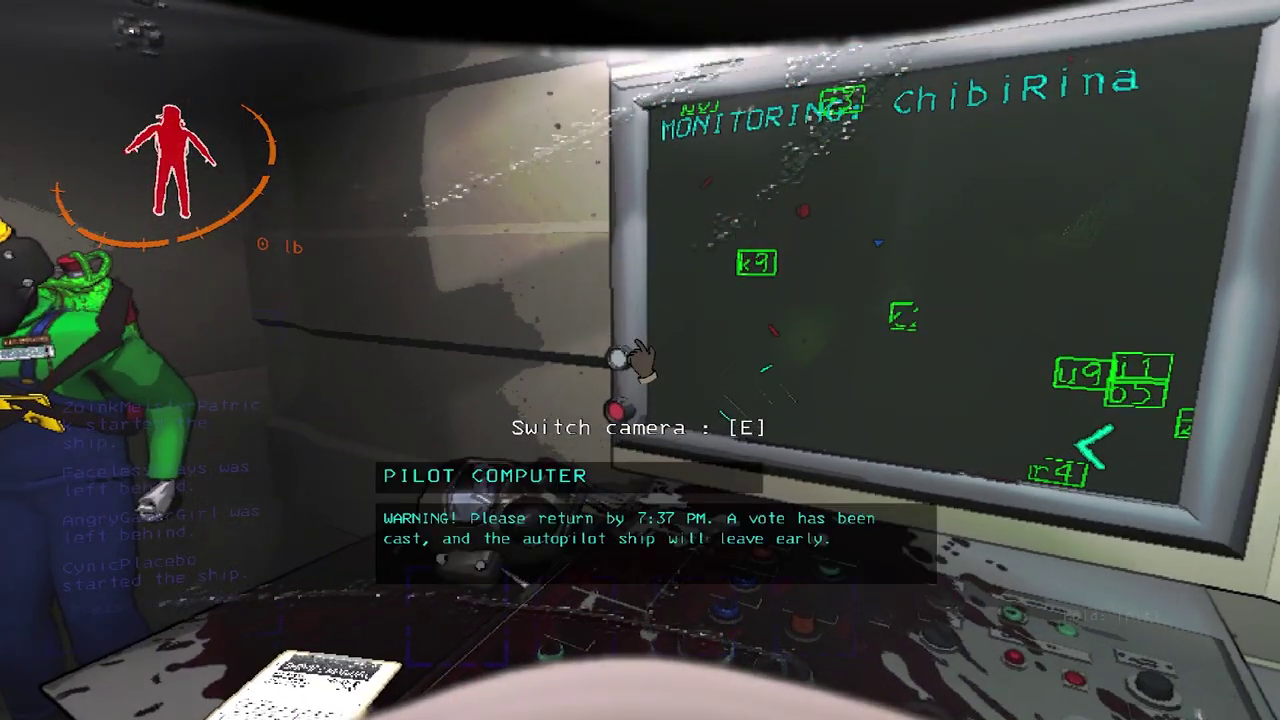
{"action": "key", "text": "e"}
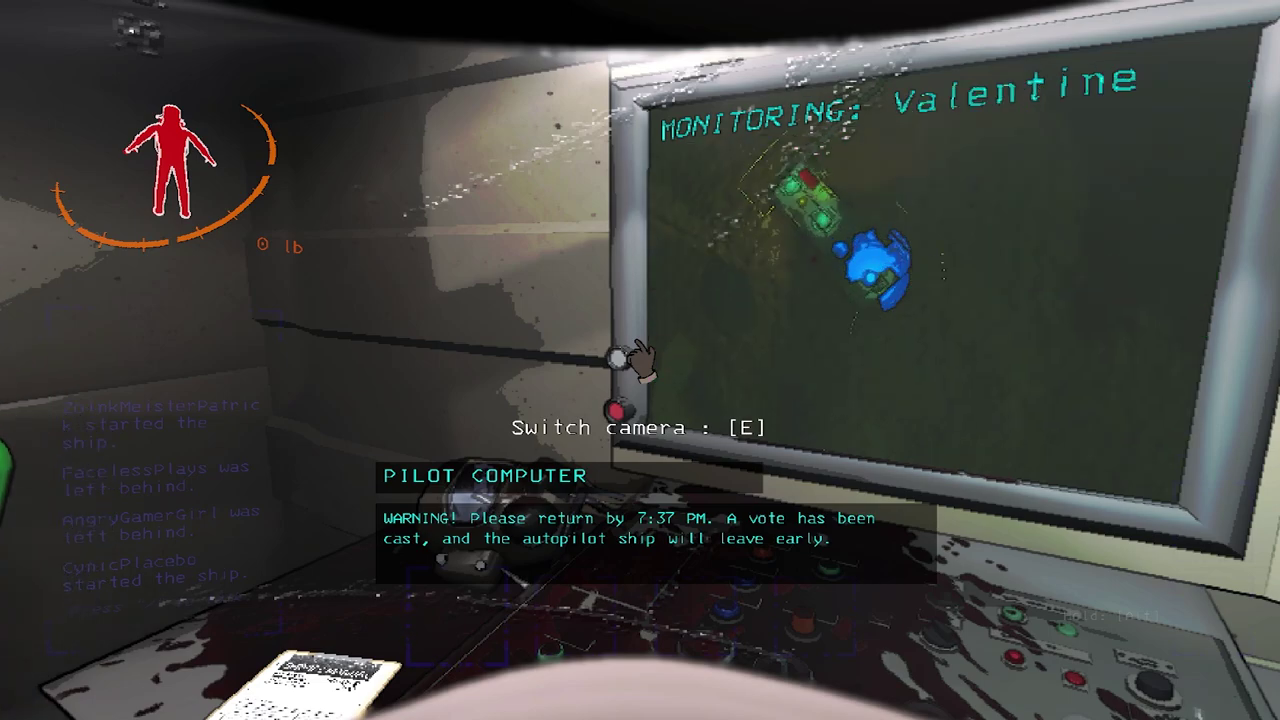
{"action": "key", "text": "e"}
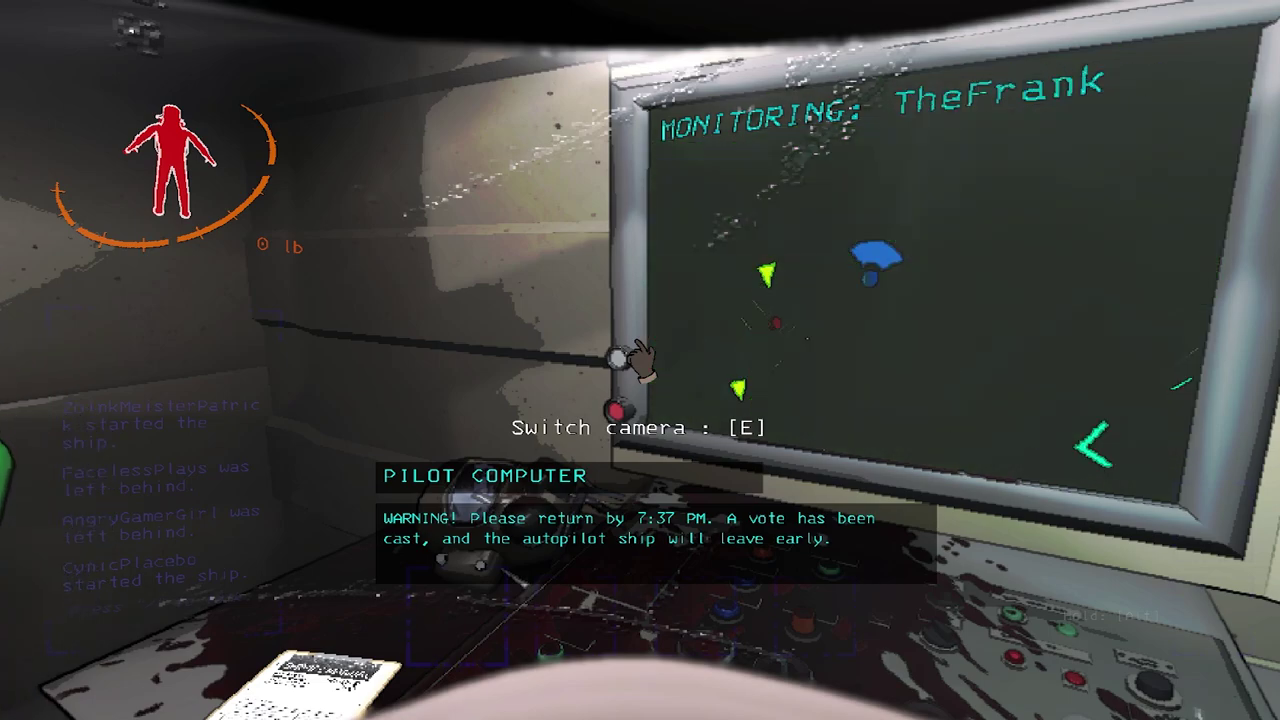
{"action": "key", "text": "e"}
{"action": "key", "text": "e"}
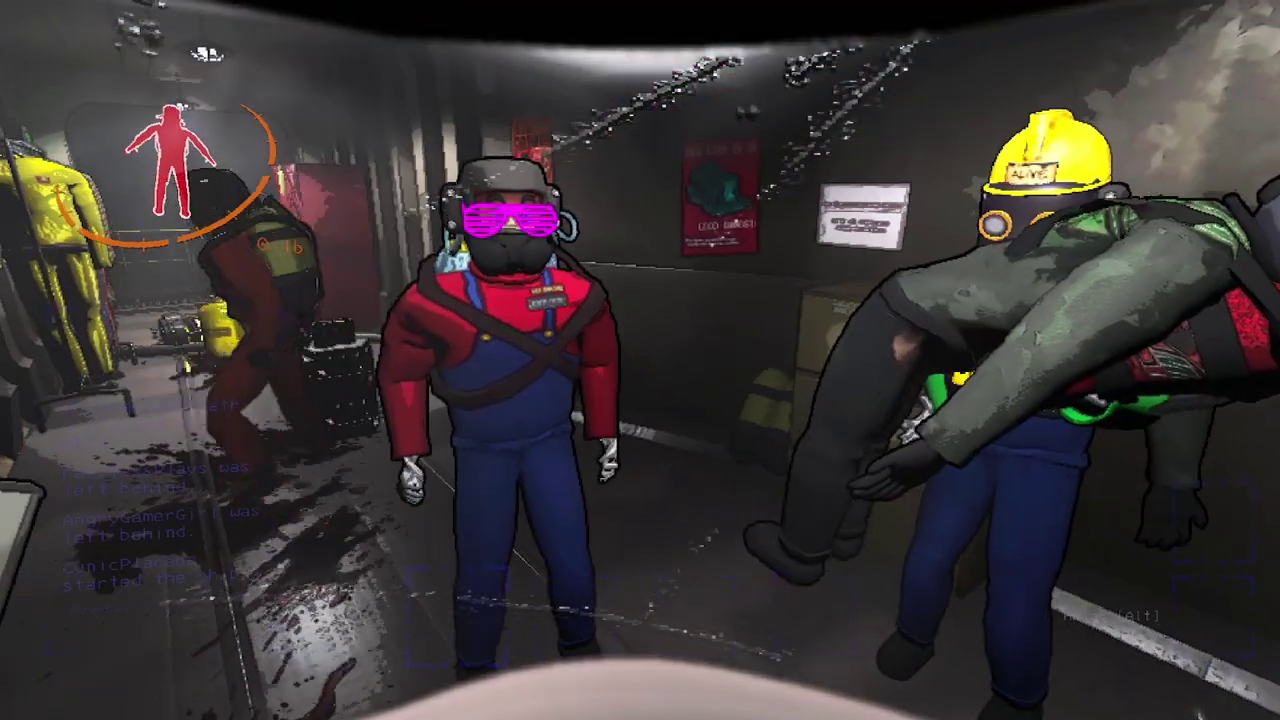
Start the ship, then put away and re-equip the shovel at the new landing site
{"action": "key", "text": "e"}
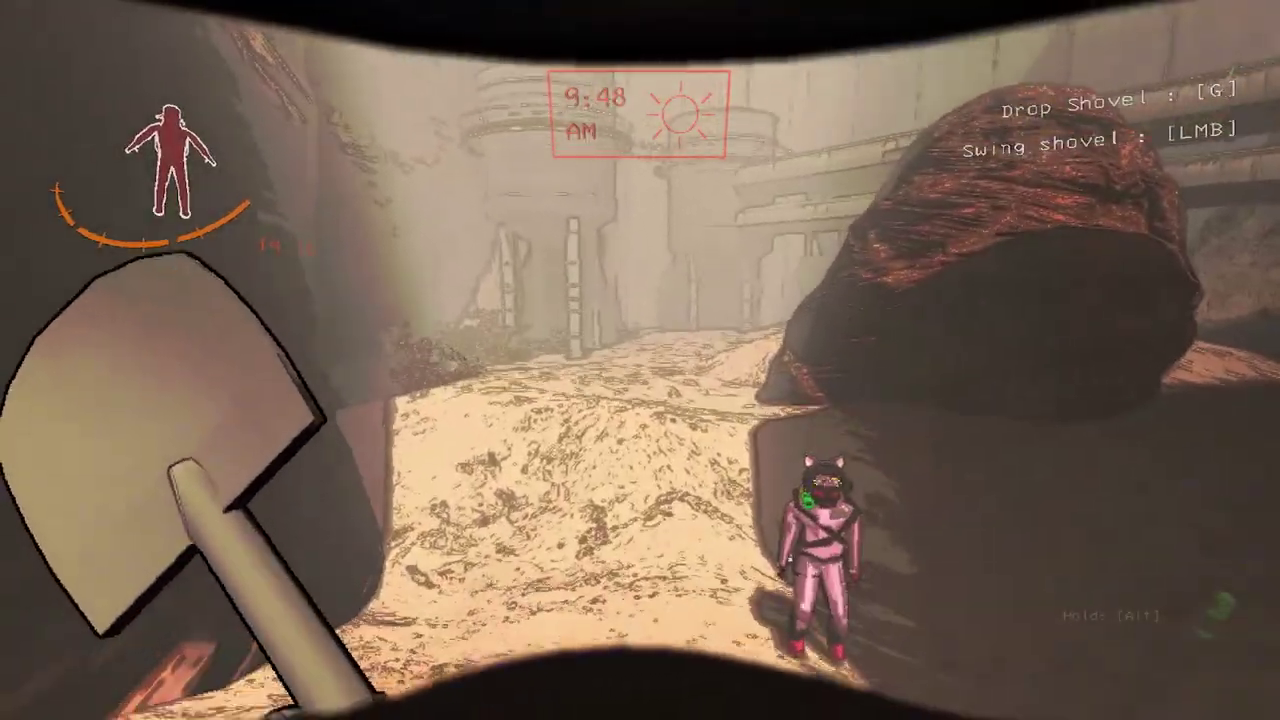
{"action": "key", "text": "g"}
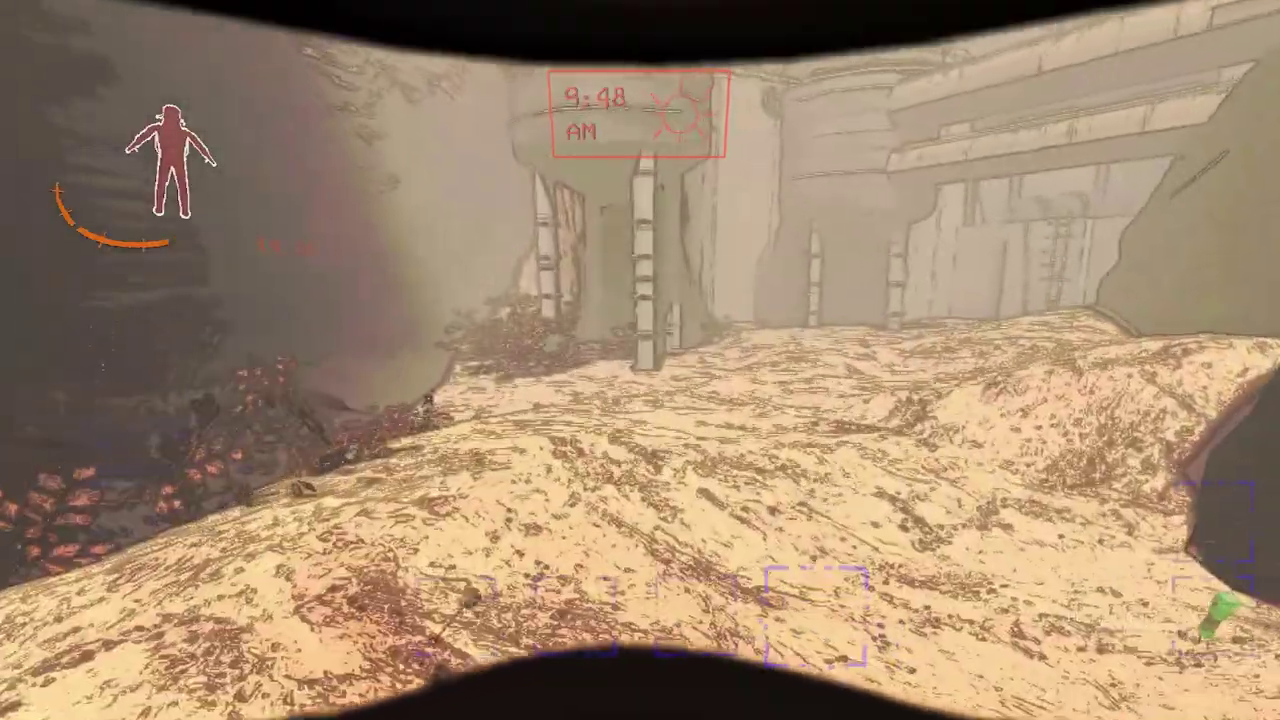
{"action": "key", "text": "e"}
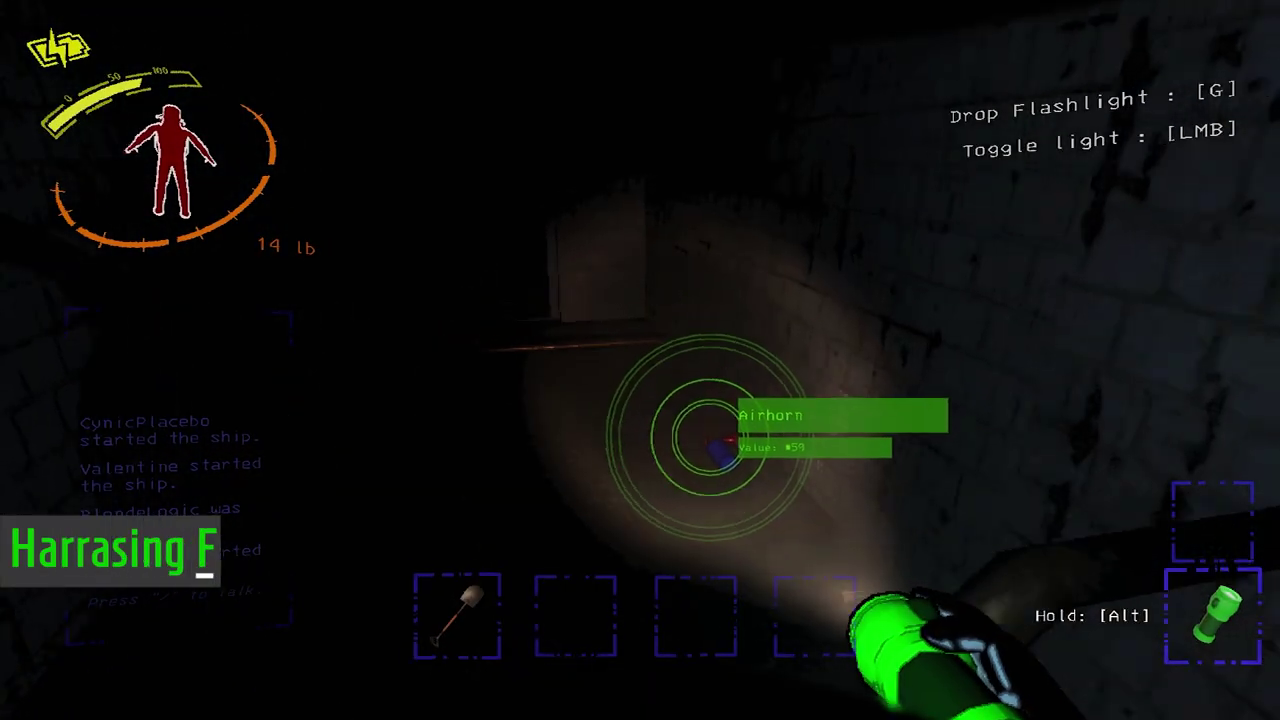
{"action": "scroll", "coordinate": [640, 360], "scroll_direction": "down", "scroll_amount": 1}
Walk toward the airhorn alongside the cat-eared teammate
{"action": "key", "text": "w"}
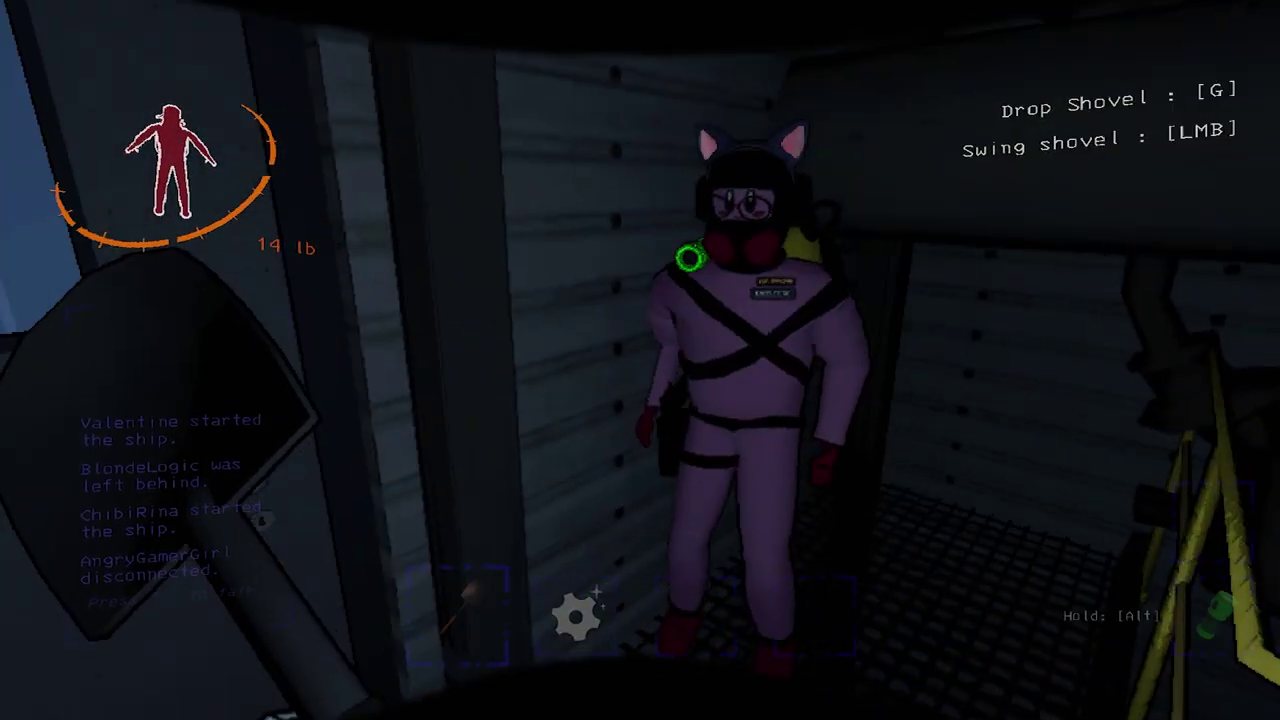
Walk off the catwalk toward the corner to join the masked and party-hat crewmates
{"action": "key", "text": "w"}
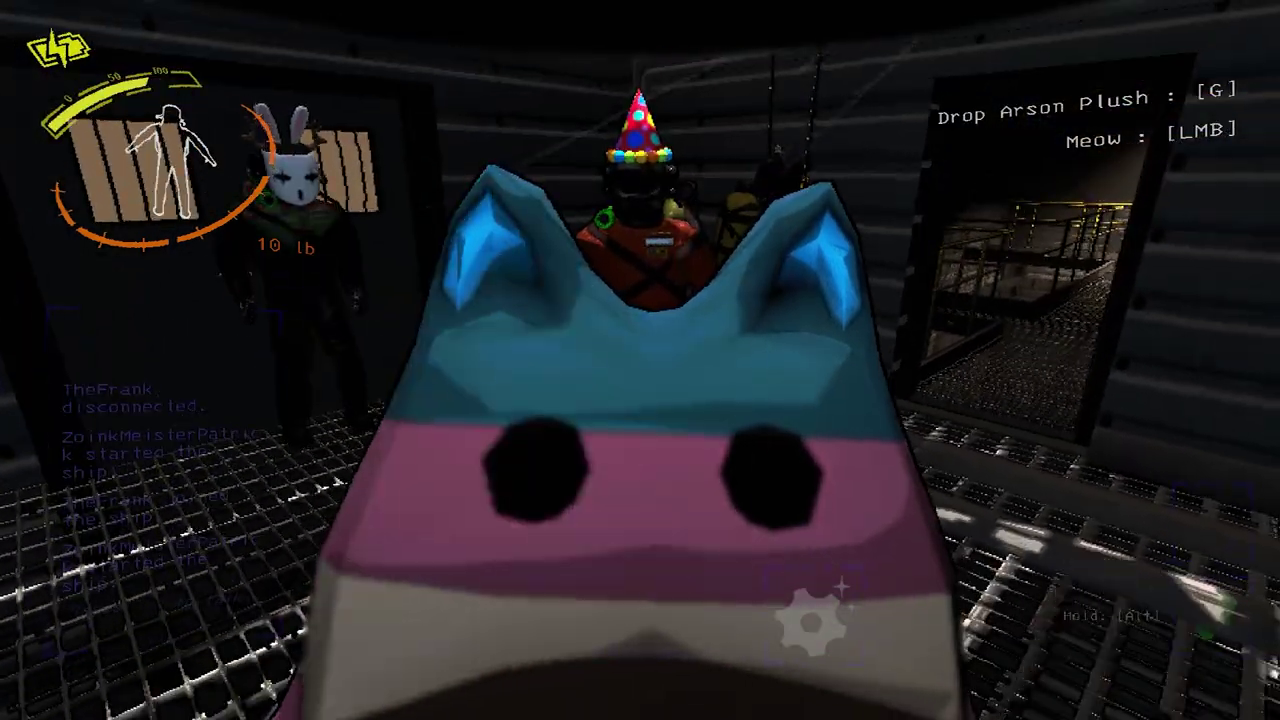
Use the Arson plush's Meow action, then drop the plush on the floor
{"action": "left_click", "coordinate": [640, 360]}
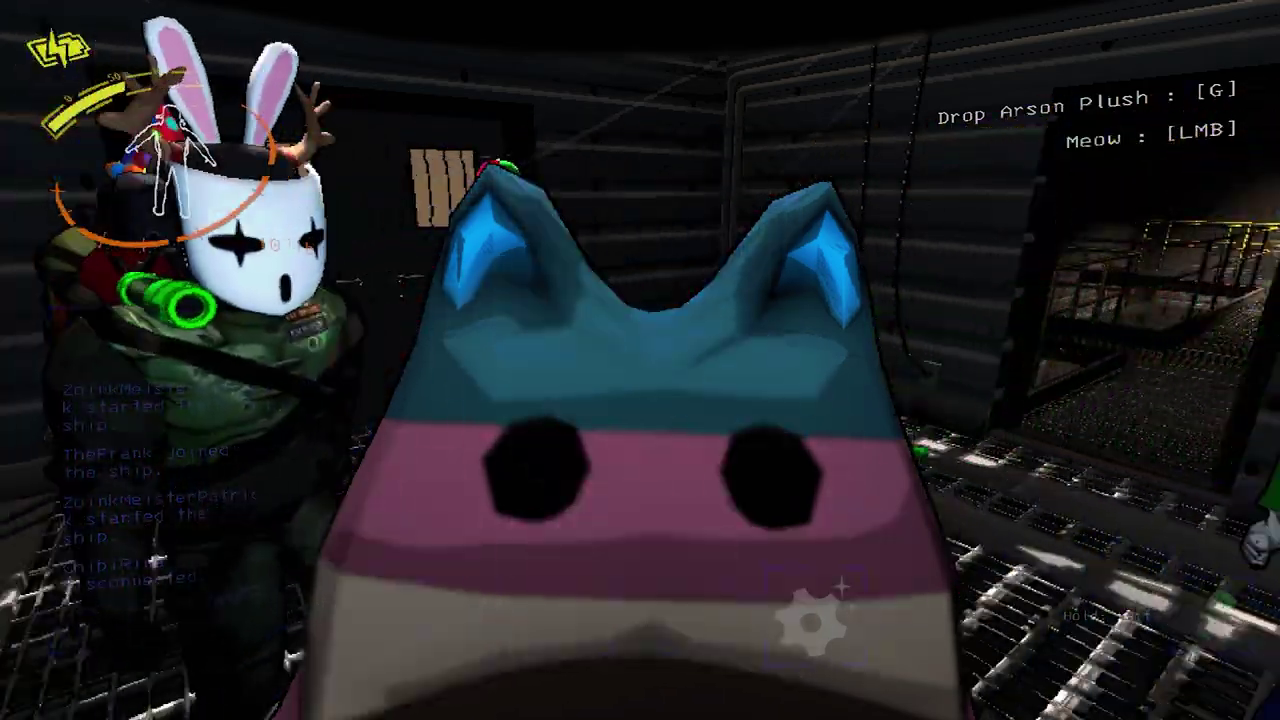
{"action": "key", "text": "g"}
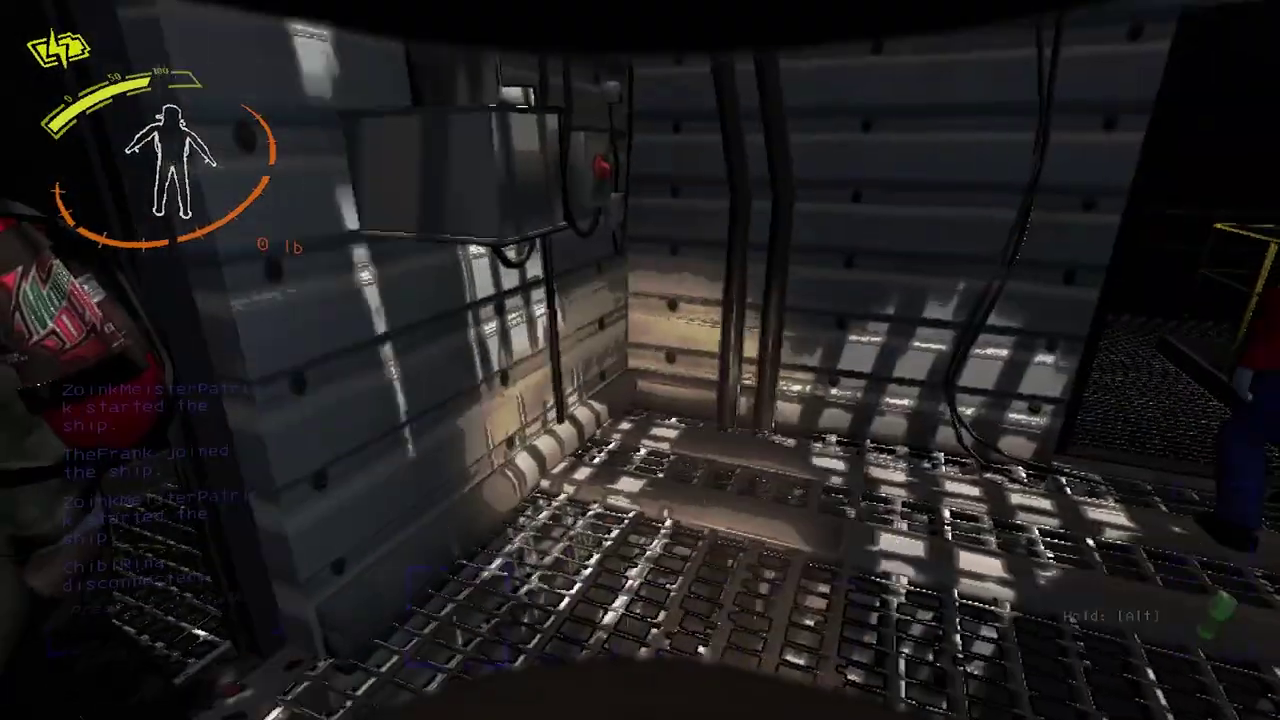
Follow the teammate through the doorway onto the yellow-railed catwalk and into the dark area
{"action": "key", "text": "w"}
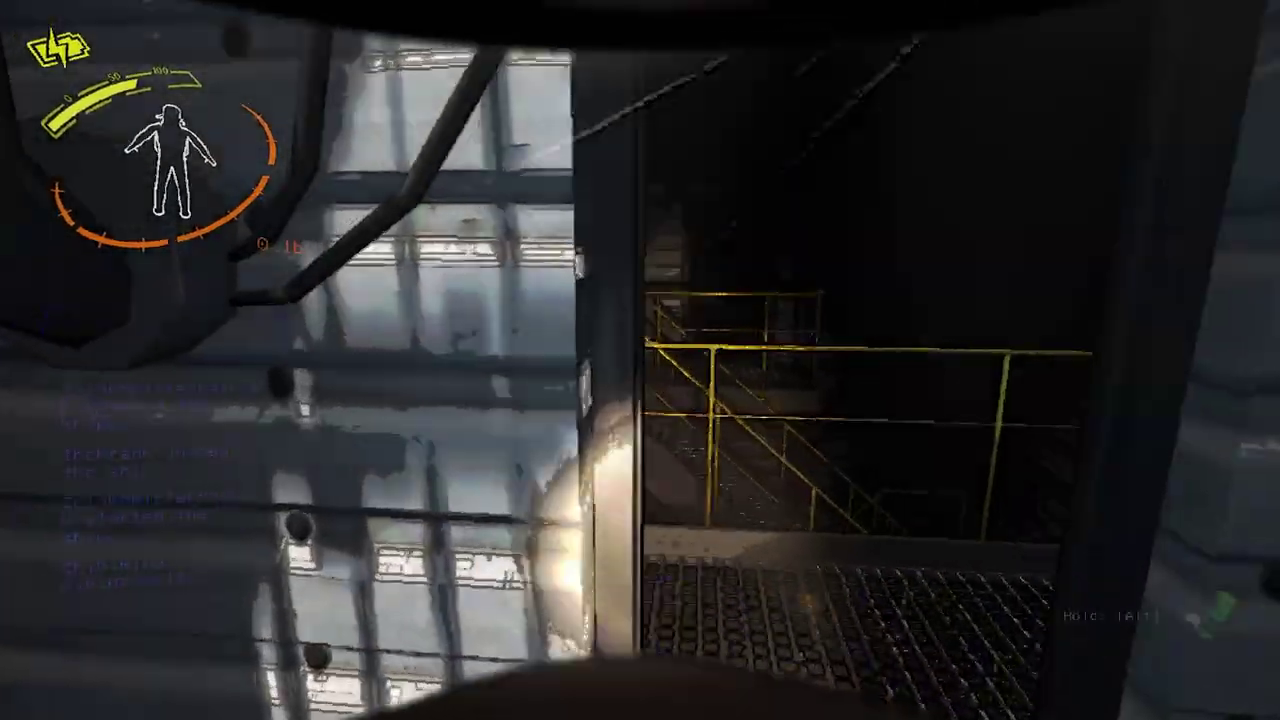
{"action": "key", "text": "w"}
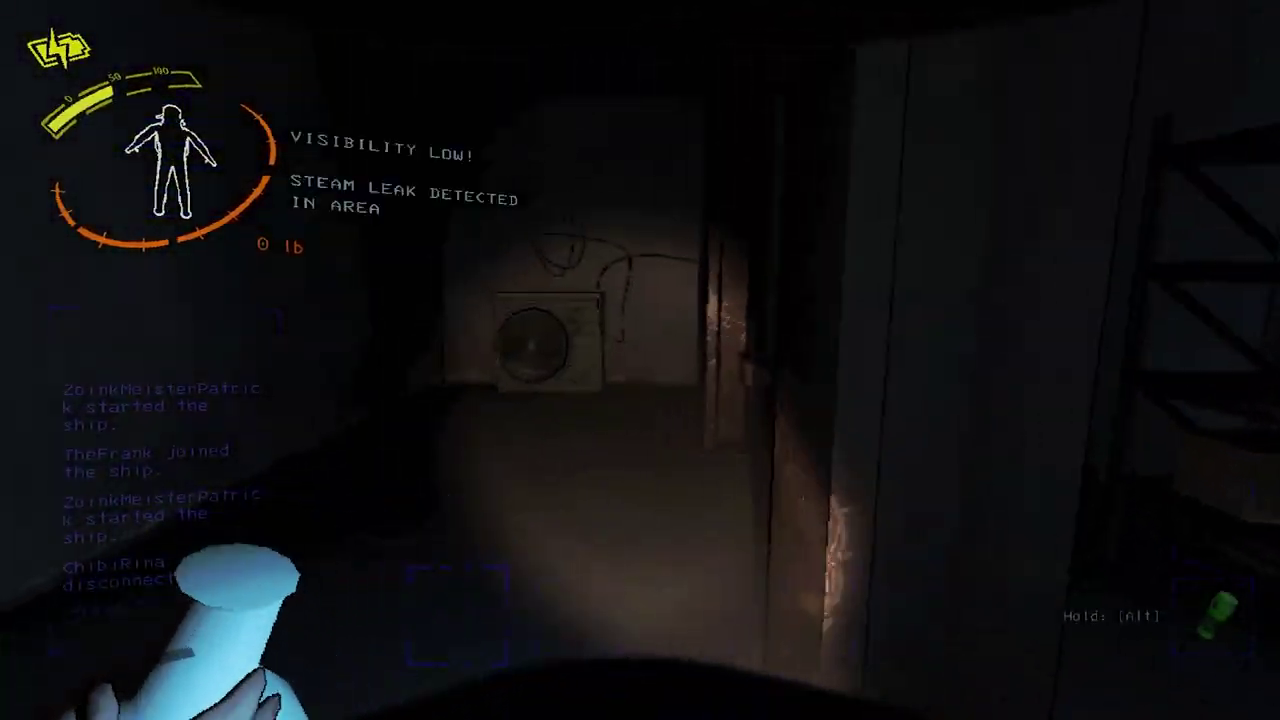
Pick up the flask from the pallets, scan for items, and open the door into the dark interior
{"action": "key", "text": "e"}
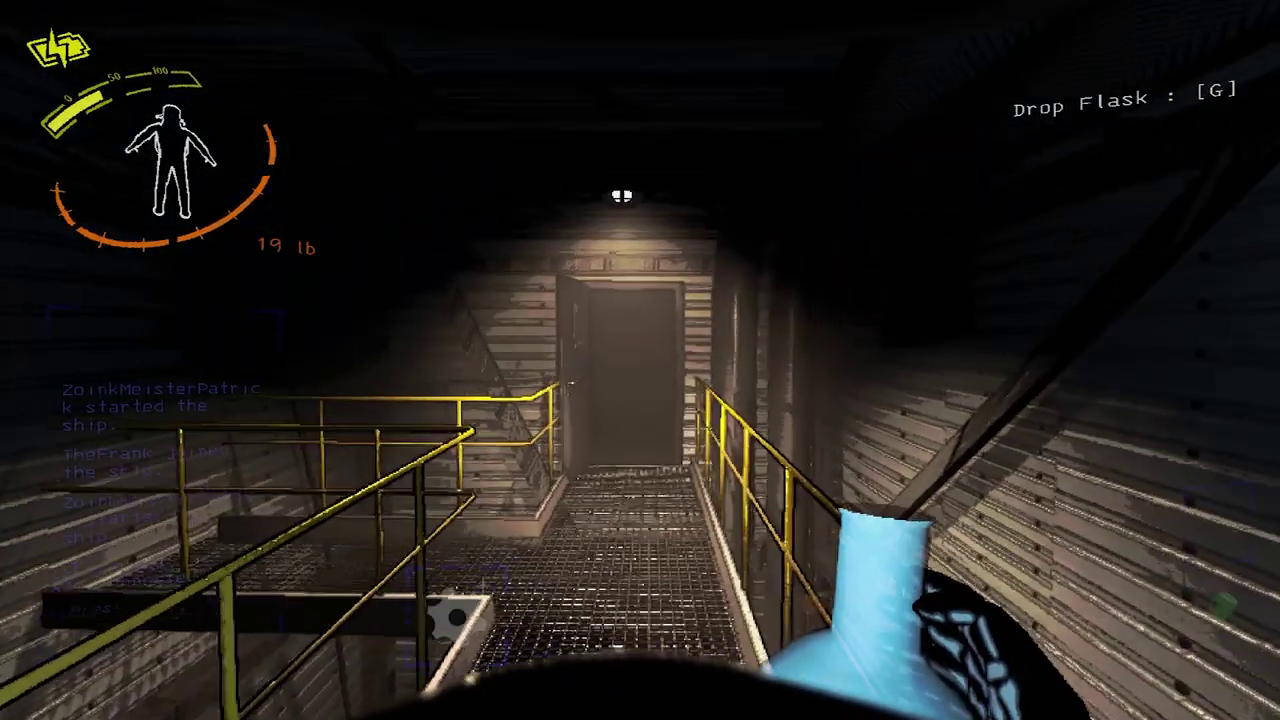
{"action": "right_click", "coordinate": [640, 360]}
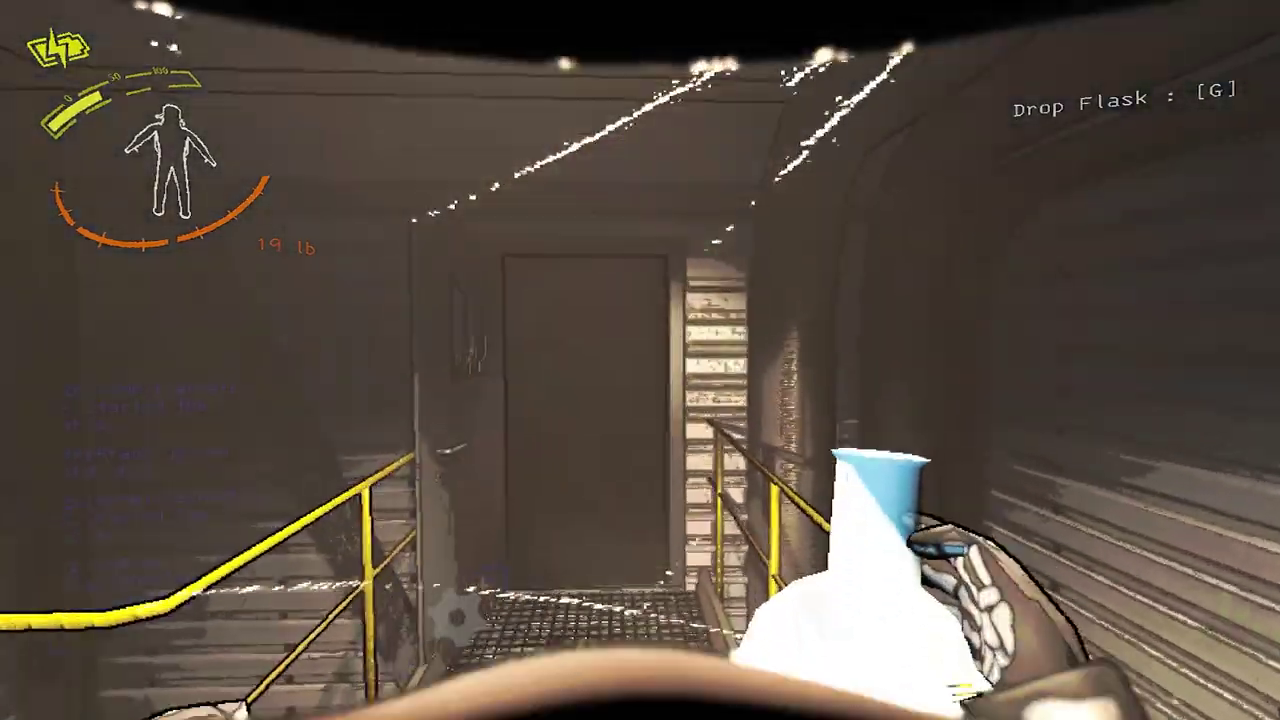
{"action": "key", "text": "e"}
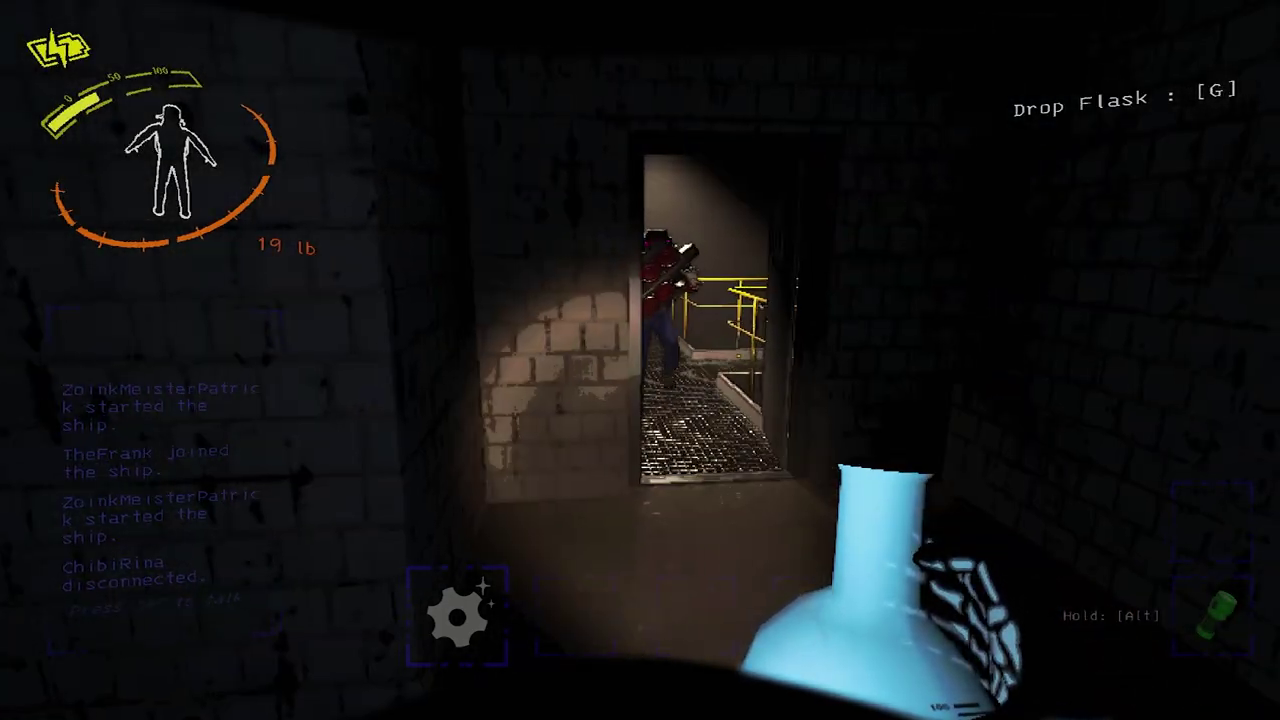
{"action": "scroll", "coordinate": [640, 360], "scroll_direction": "down", "scroll_amount": 1}
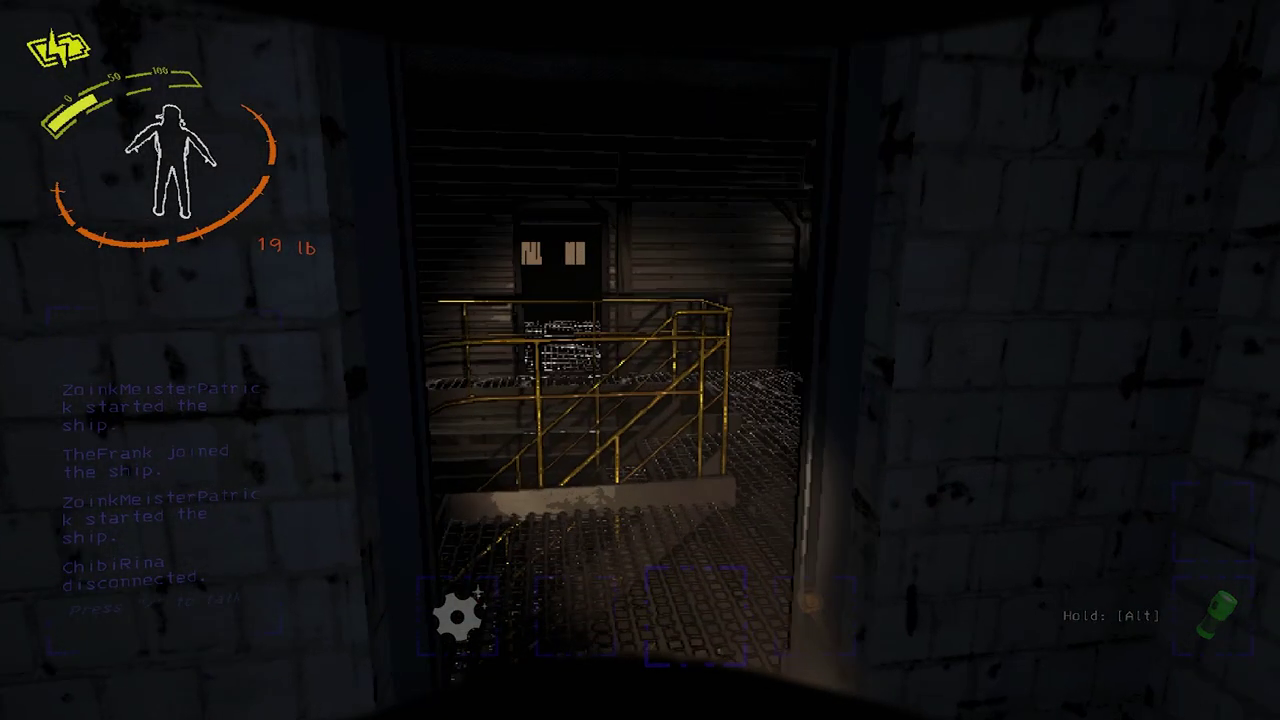
Cross the catwalk to the lit doorway and turn to face the crewmate
{"action": "key", "text": "w"}
{"action": "key", "text": "w"}
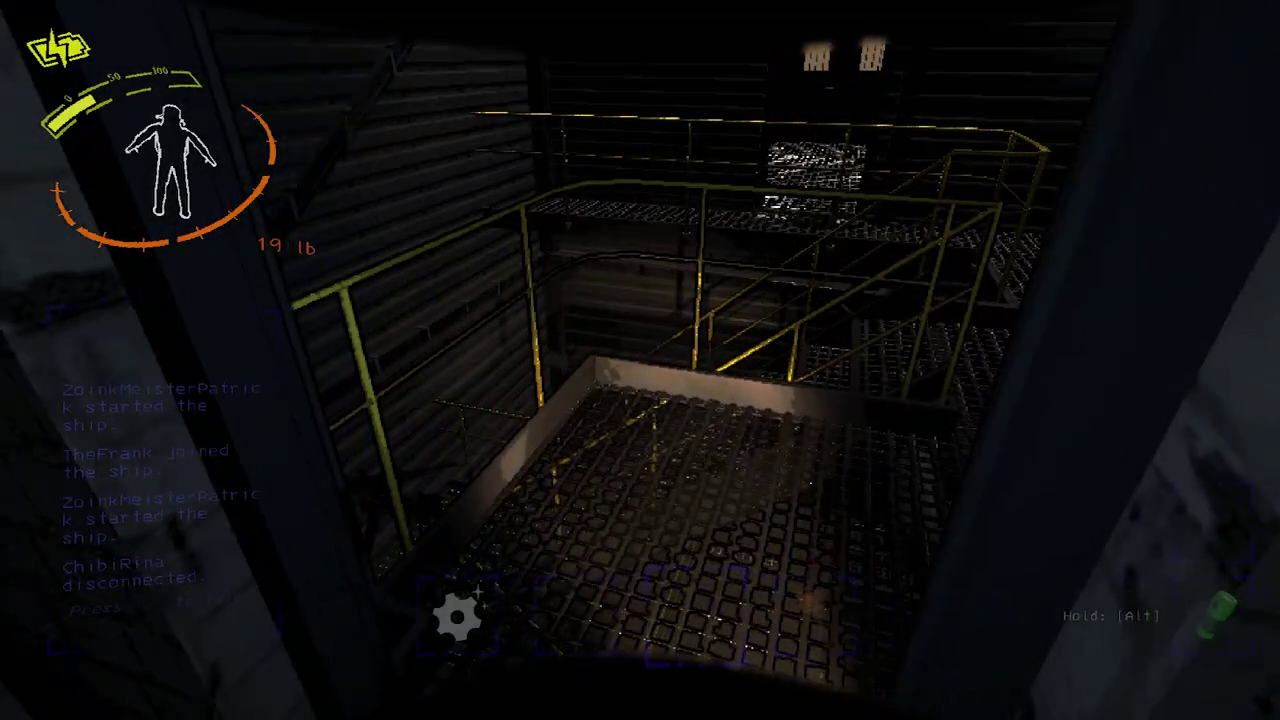
{"action": "key", "text": "w"}
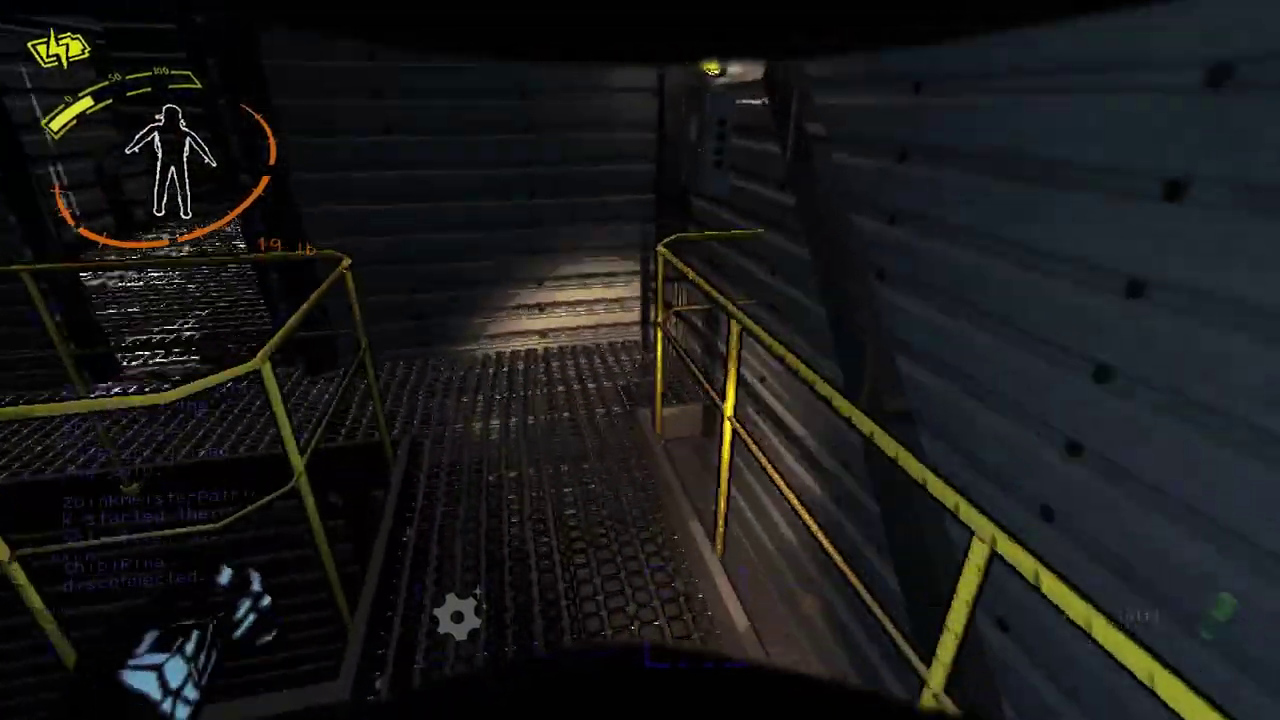
{"action": "key", "text": "w"}
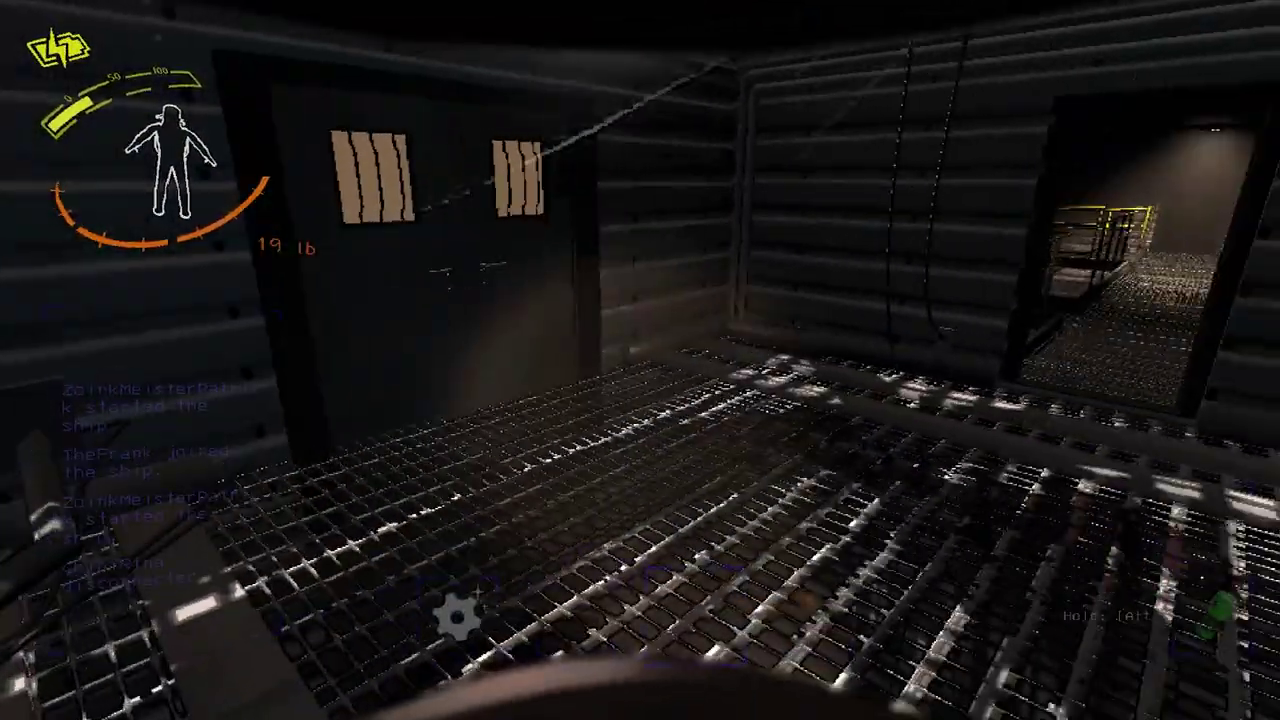
{"action": "key", "text": "w"}
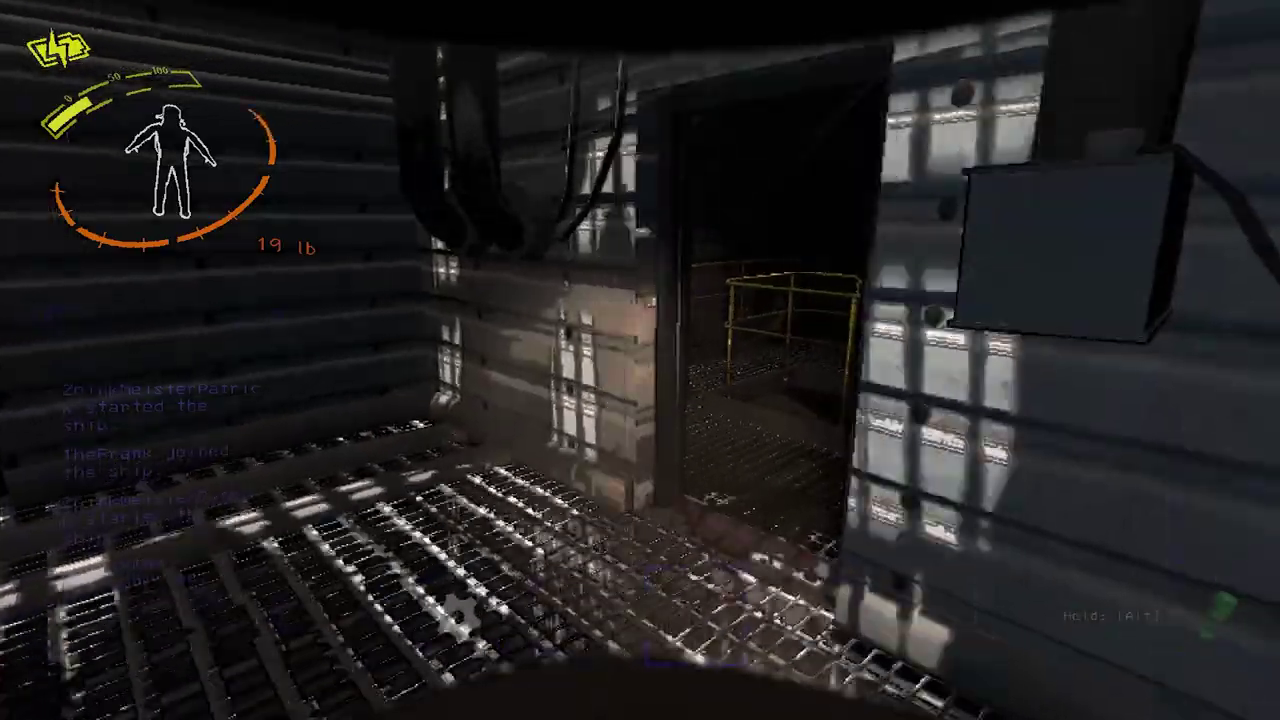
{"action": "key", "text": "w"}
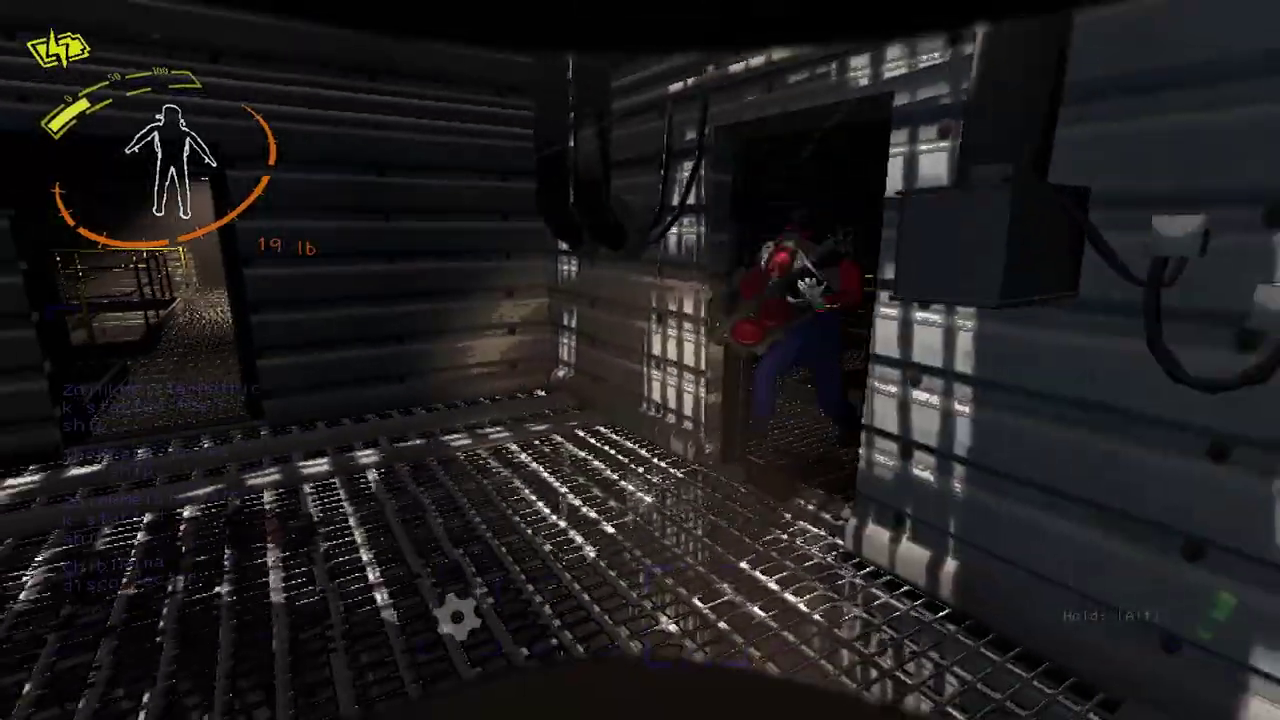
{"action": "key", "text": "w"}
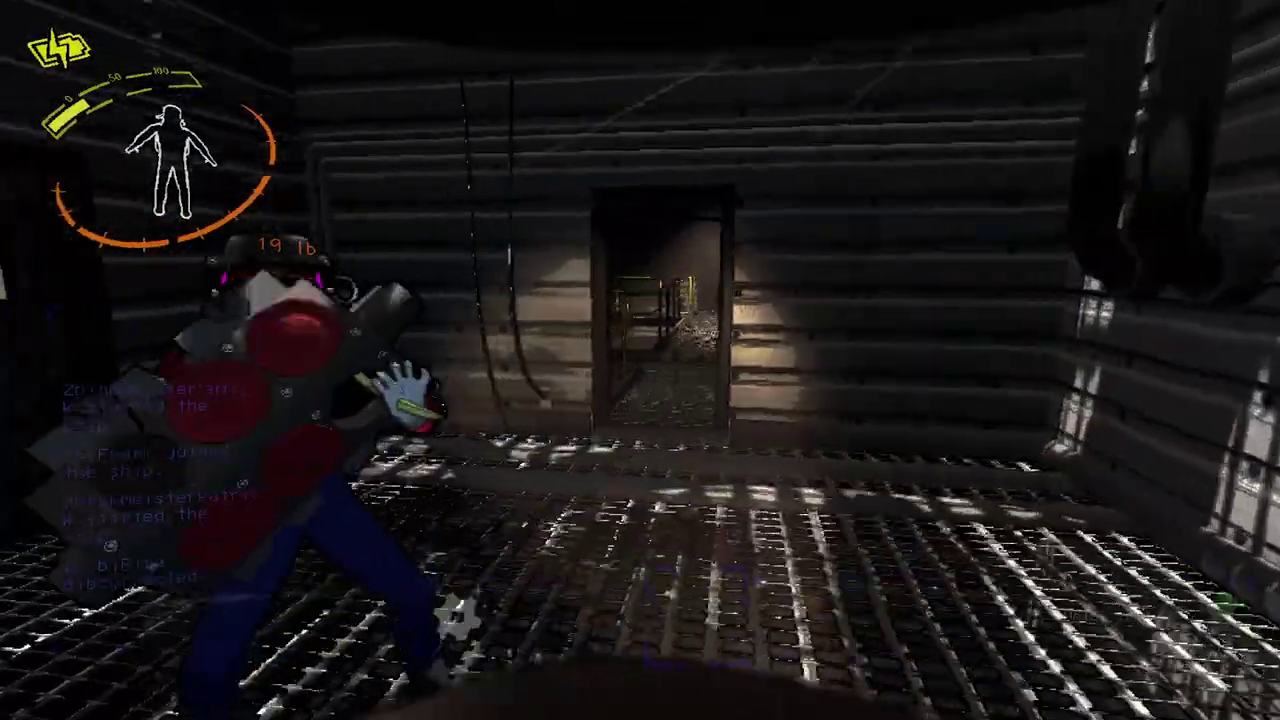
{"action": "key", "text": "w"}
Carry the crewmate's body toward the barred exit, then drop it and pick it back up
{"action": "key", "text": "e"}
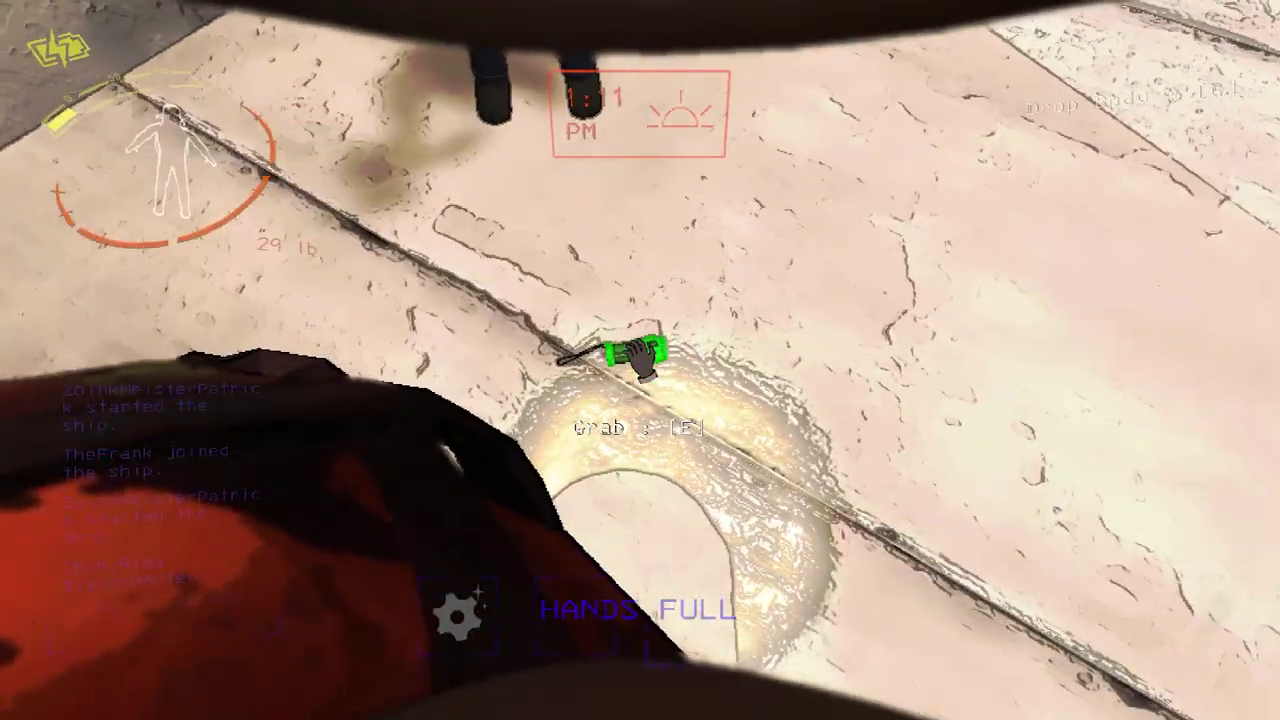
{"action": "key", "text": "g"}
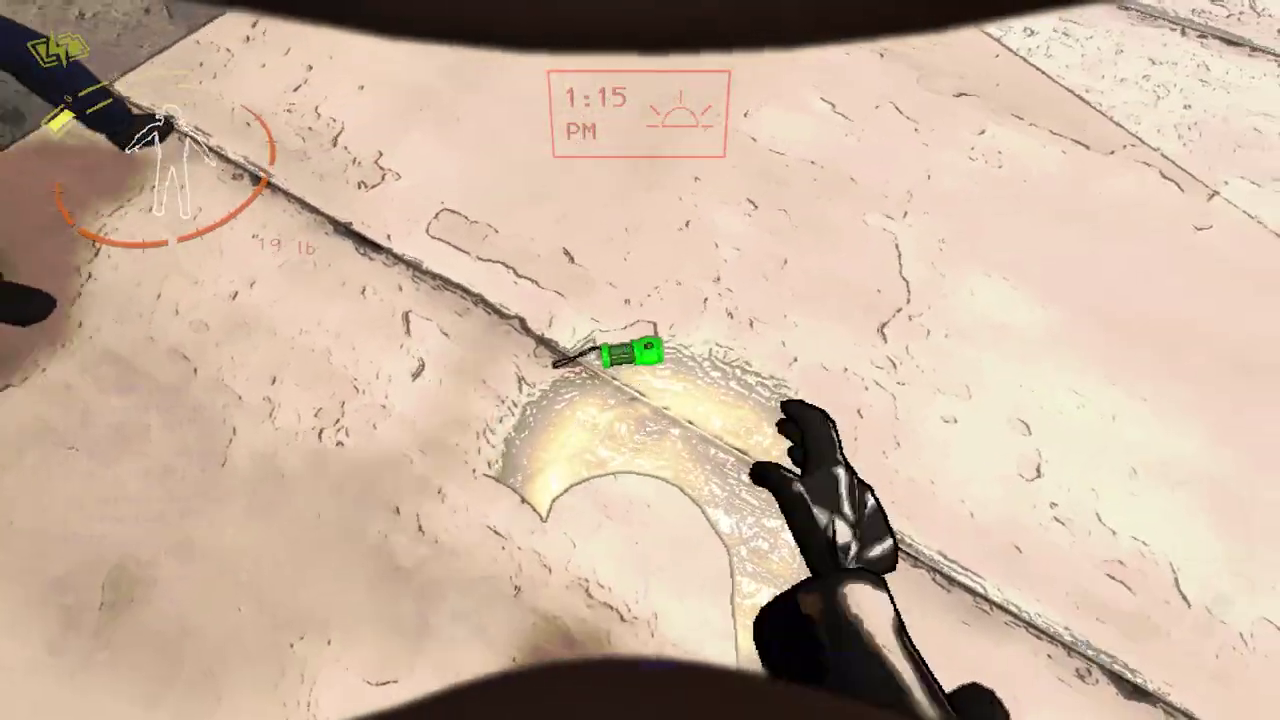
{"action": "key", "text": "e"}
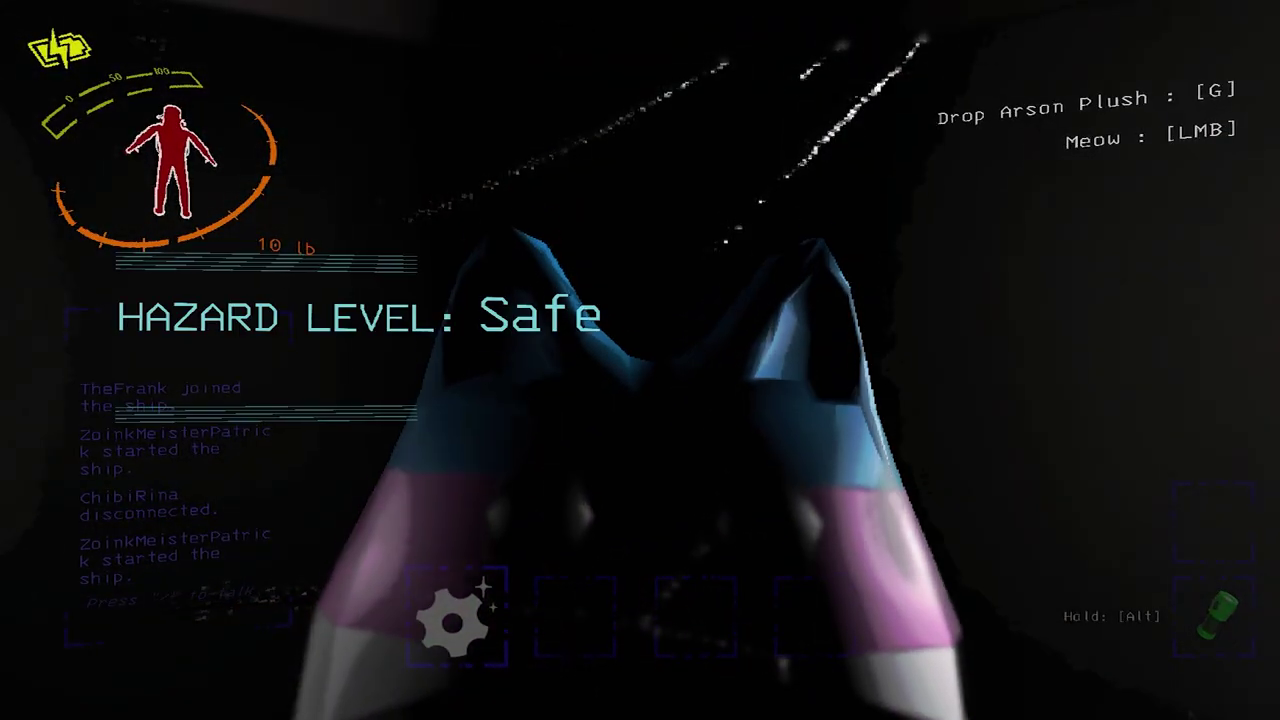
Squeeze the Arson Plush four times to make it meow, then drop it on the ship floor
{"action": "left_click", "coordinate": [640, 360]}
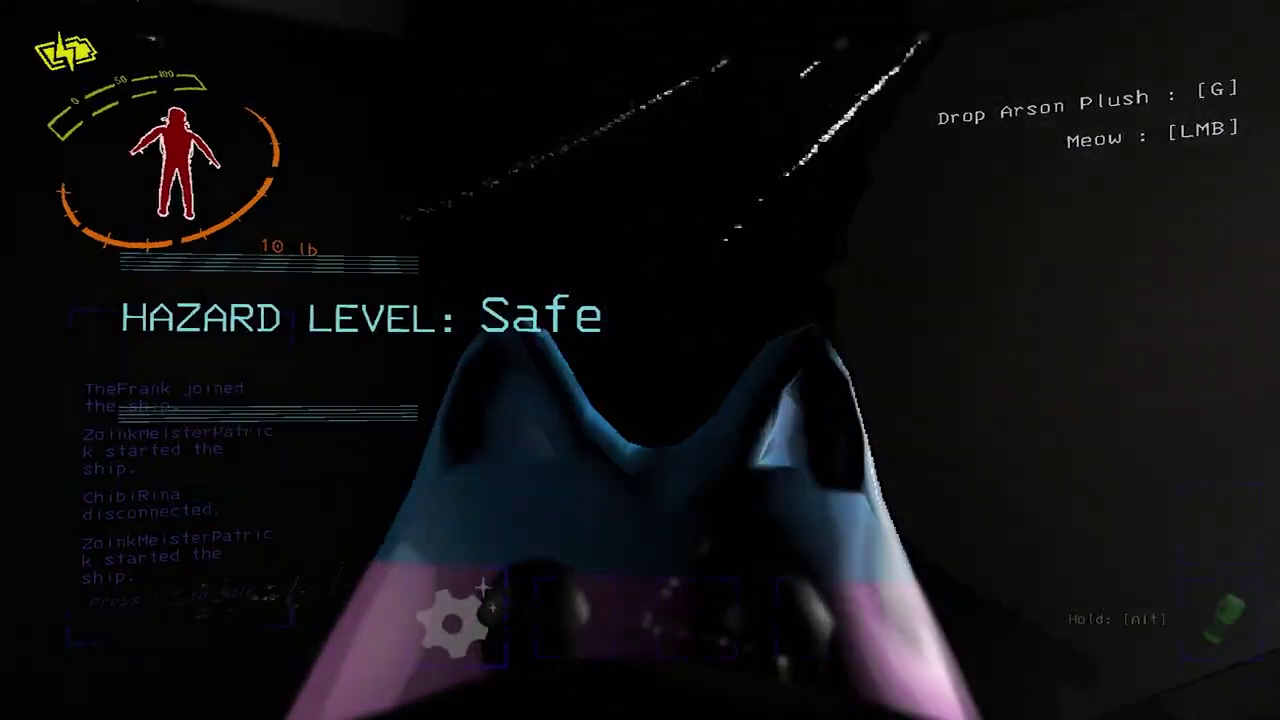
{"action": "left_click", "coordinate": [640, 360]}
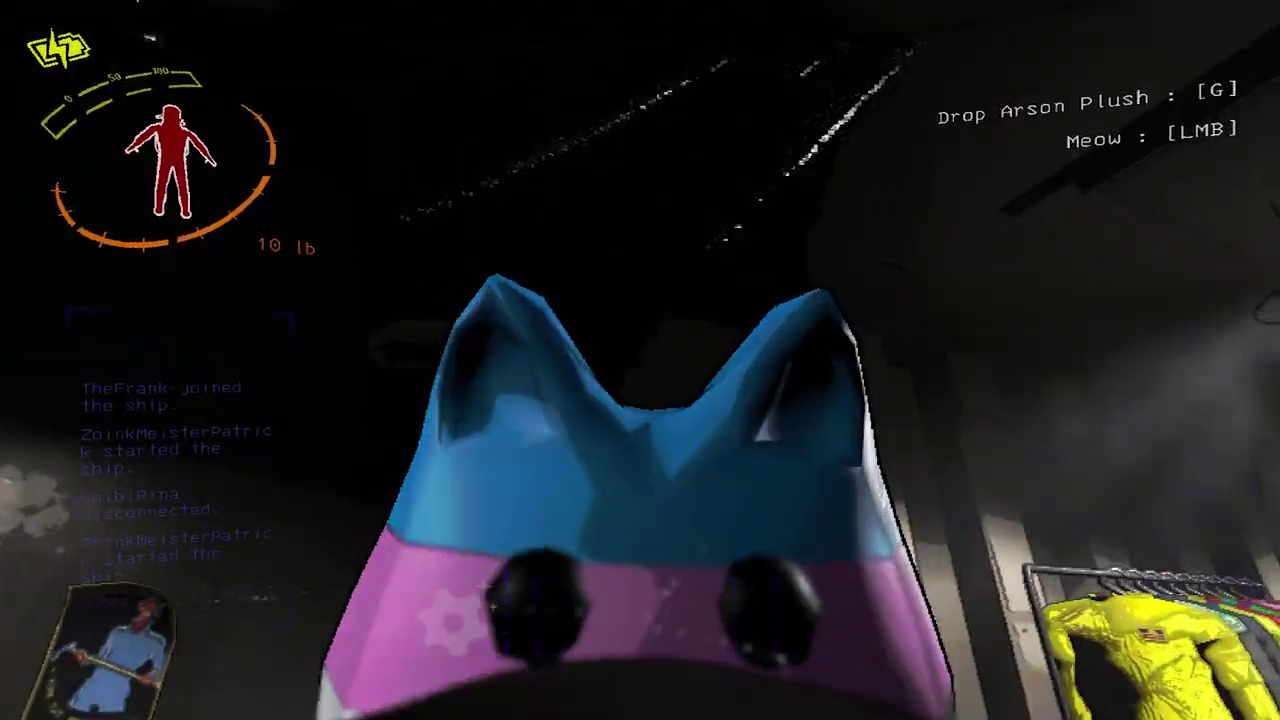
{"action": "left_click", "coordinate": [640, 360]}
{"action": "left_click", "coordinate": [640, 360]}
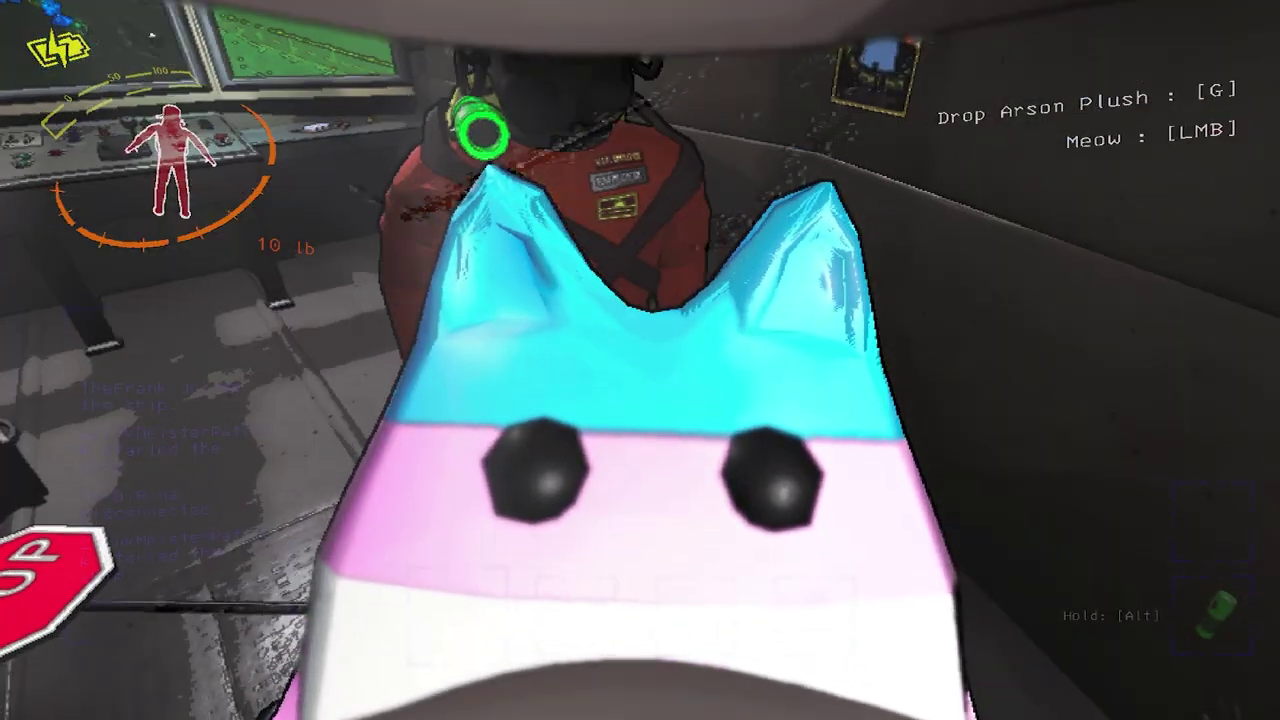
{"action": "key", "text": "g"}
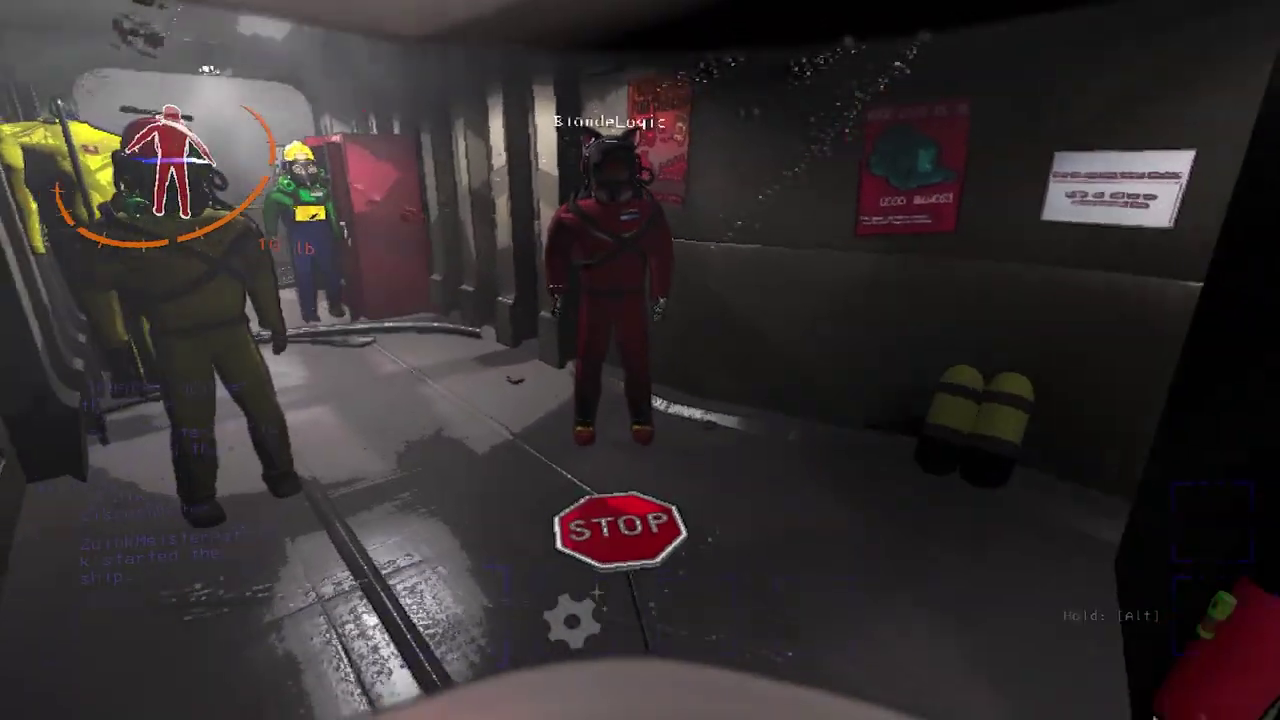
Drop the stop sign, grab the key, and set the Arson Plush down by the console
{"action": "key", "text": "g"}
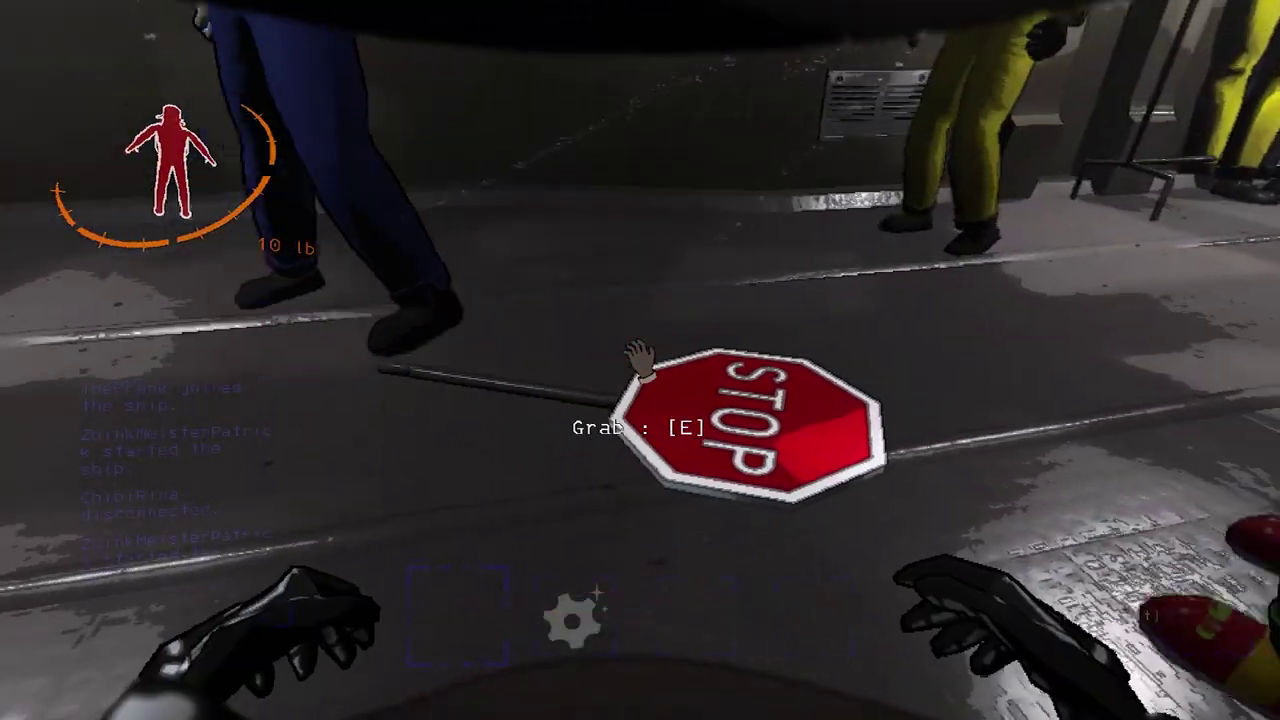
{"action": "key", "text": "e"}
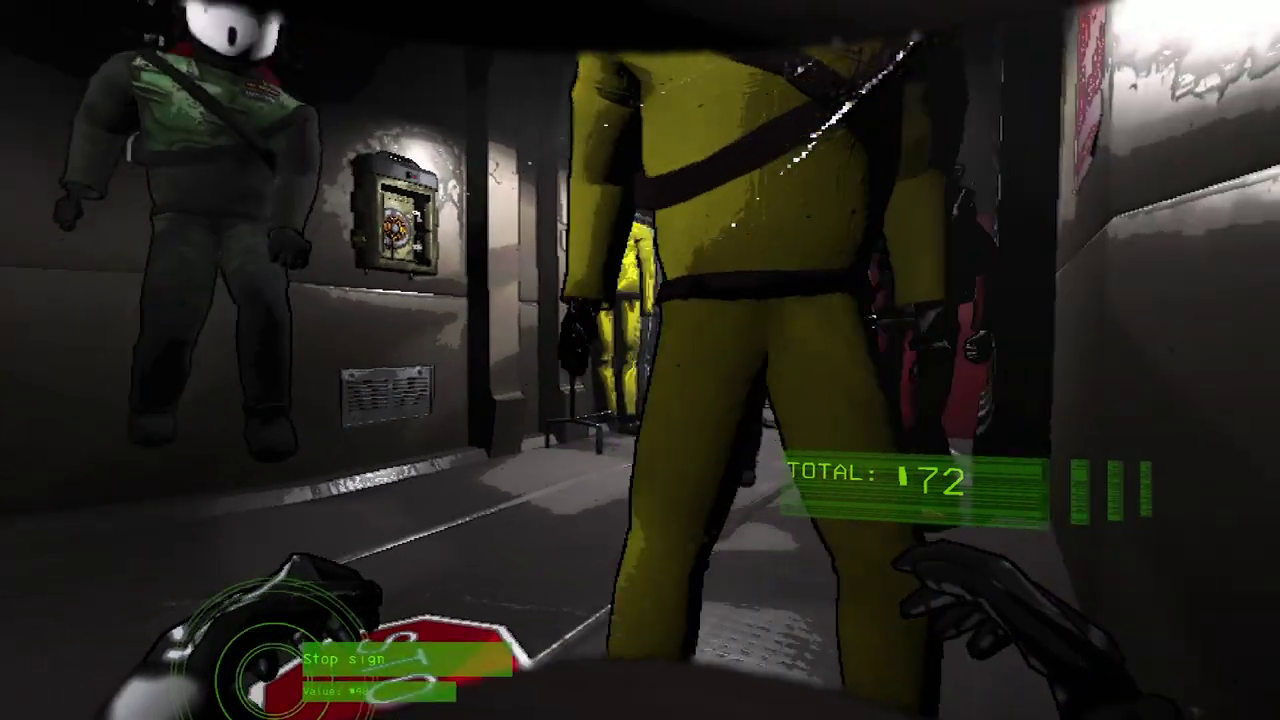
{"action": "scroll", "coordinate": [640, 360], "scroll_direction": "up", "scroll_amount": 1}
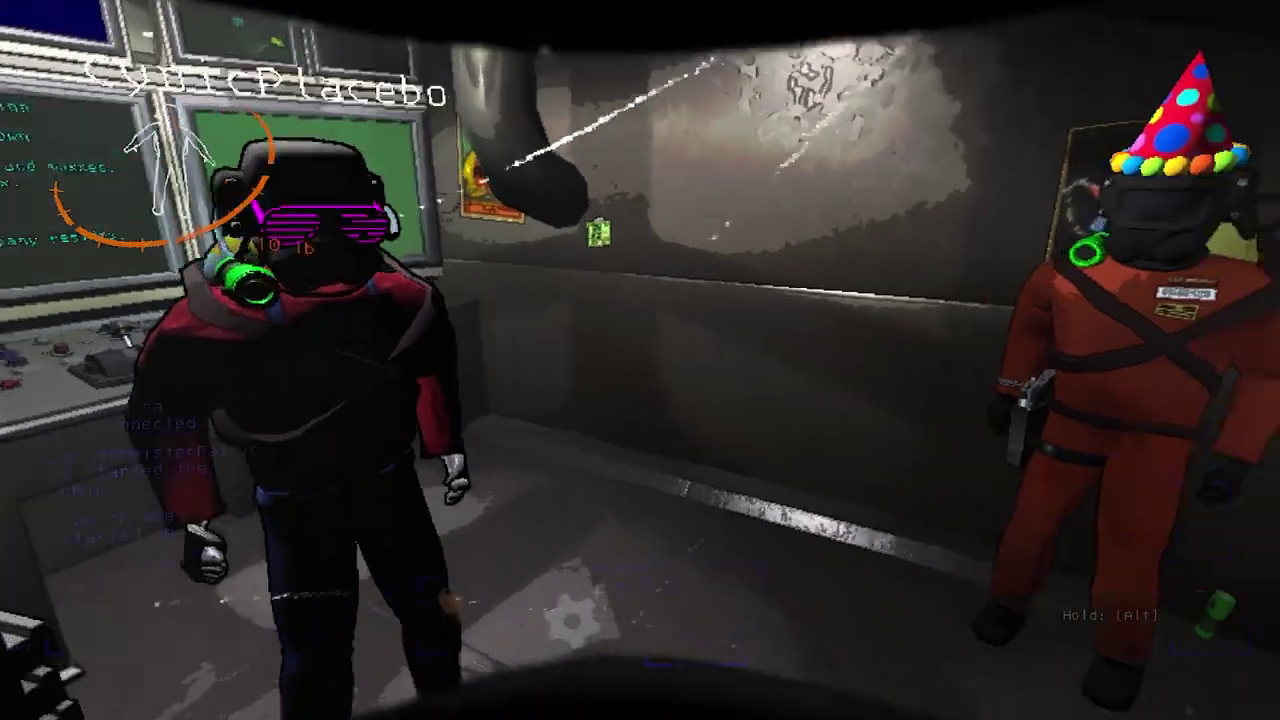
{"action": "scroll", "coordinate": [640, 360], "scroll_direction": "down", "scroll_amount": 1}
{"action": "scroll", "coordinate": [640, 360], "scroll_direction": "up", "scroll_amount": 1}
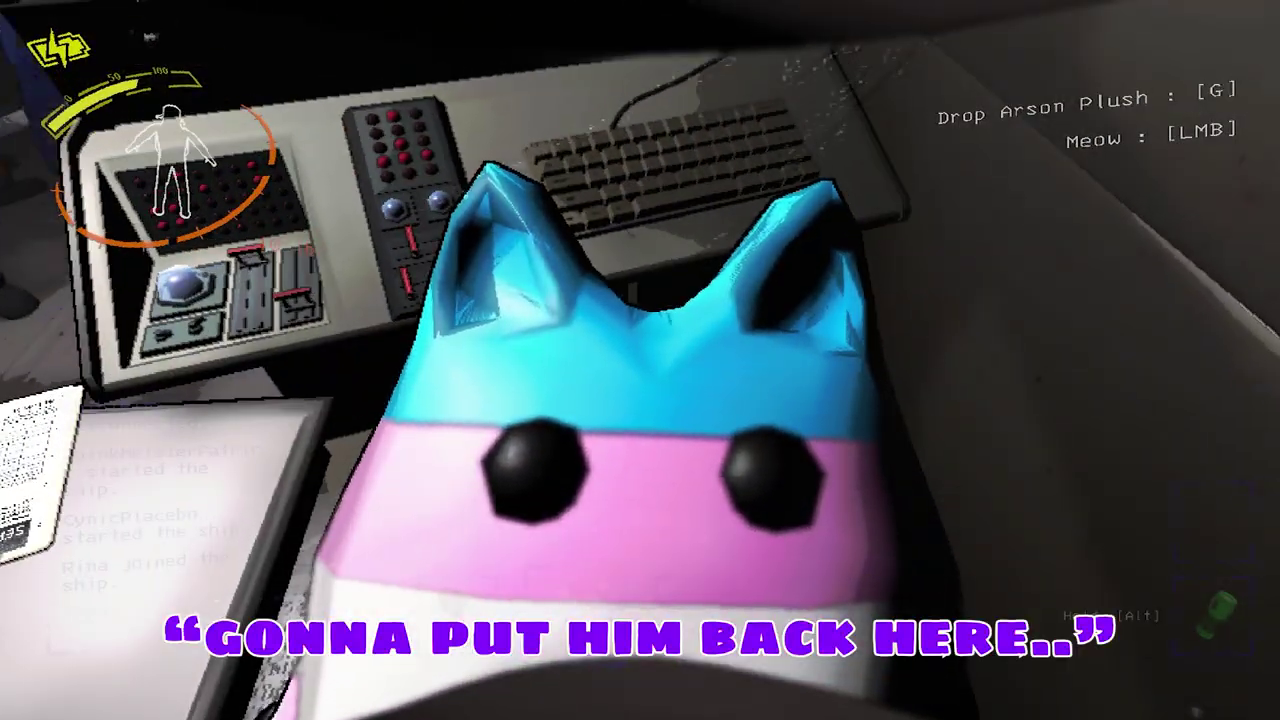
{"action": "key", "text": "g"}
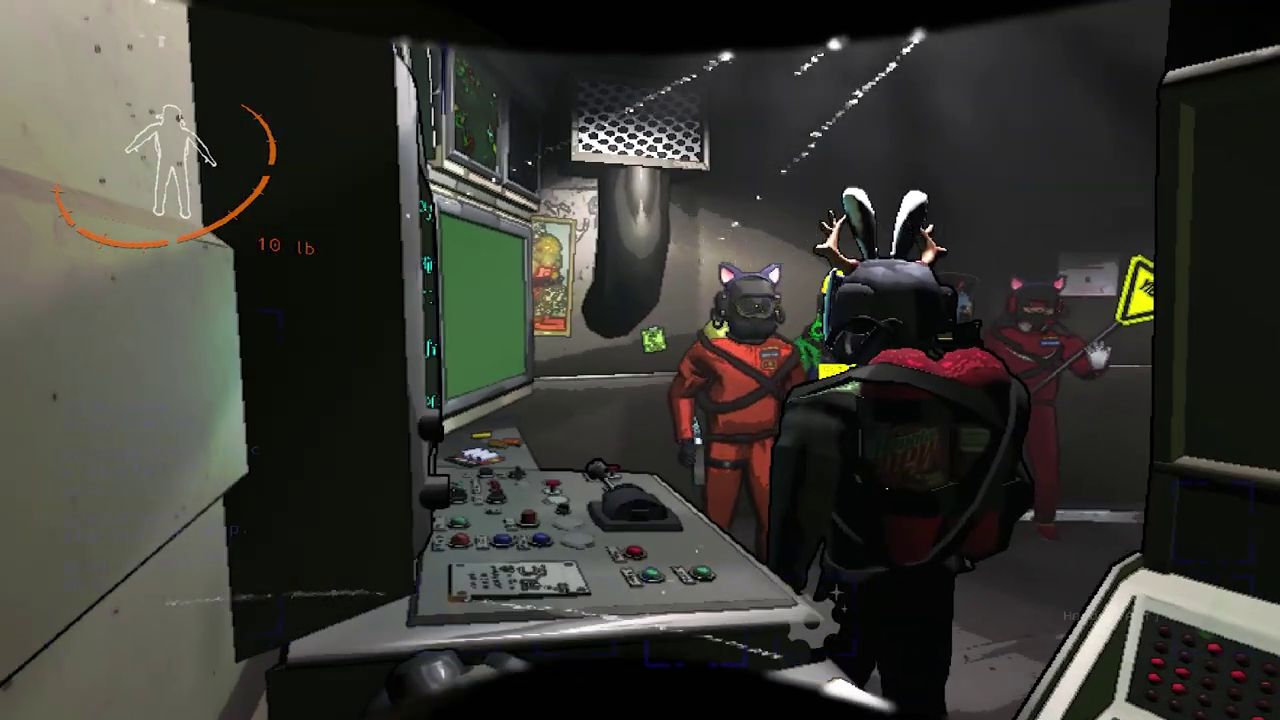
{"action": "scroll", "coordinate": [640, 360], "scroll_direction": "up", "scroll_amount": 1}
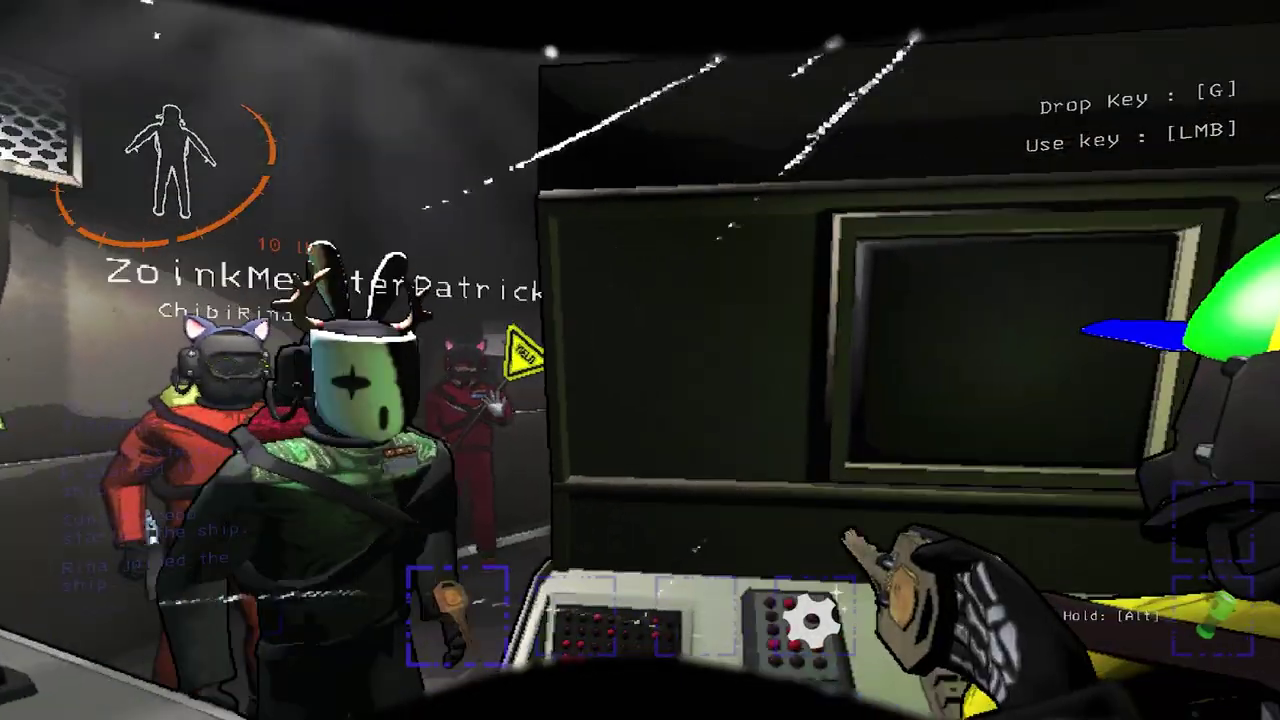
{"action": "scroll", "coordinate": [640, 360], "scroll_direction": "up", "scroll_amount": 1}
Leave the cat plush by the console, later pick it back up, then scan the ship
{"action": "key", "text": "g"}
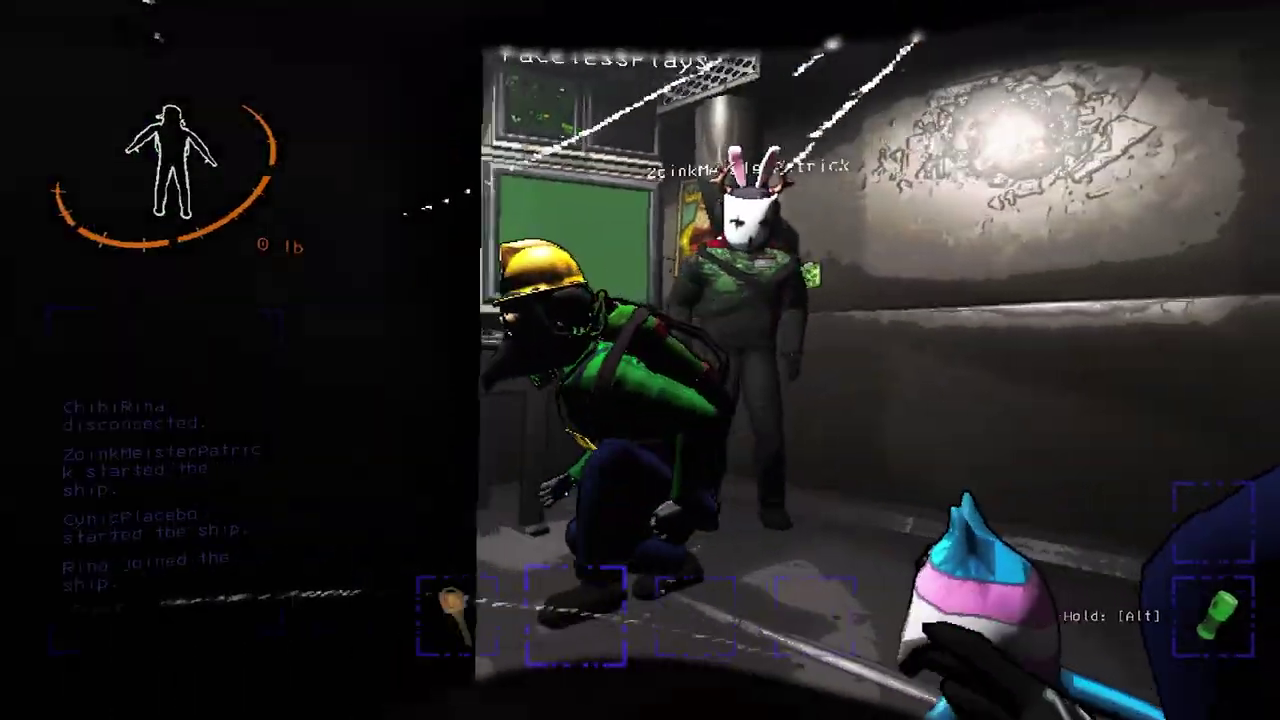
{"action": "key", "text": "g"}
{"action": "key", "text": "e"}
{"action": "scroll", "coordinate": [640, 360], "scroll_direction": "up", "scroll_amount": 1}
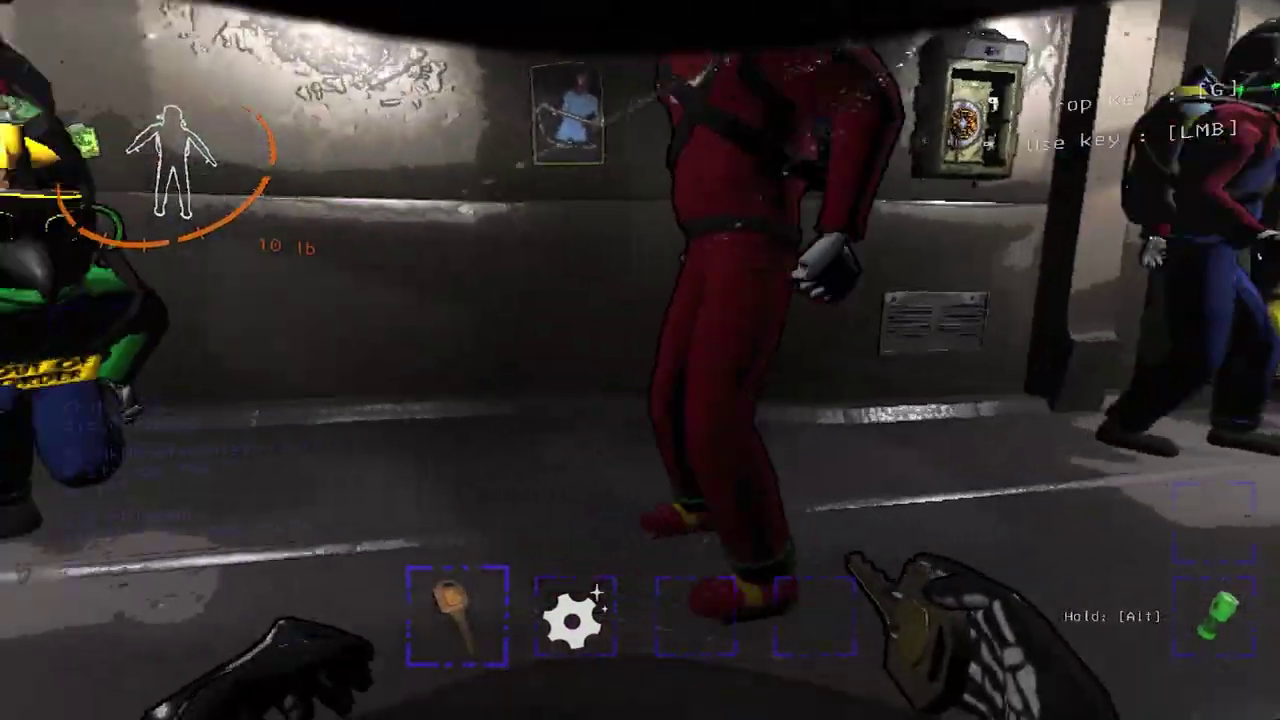
{"action": "scroll", "coordinate": [640, 360], "scroll_direction": "down", "scroll_amount": 1}
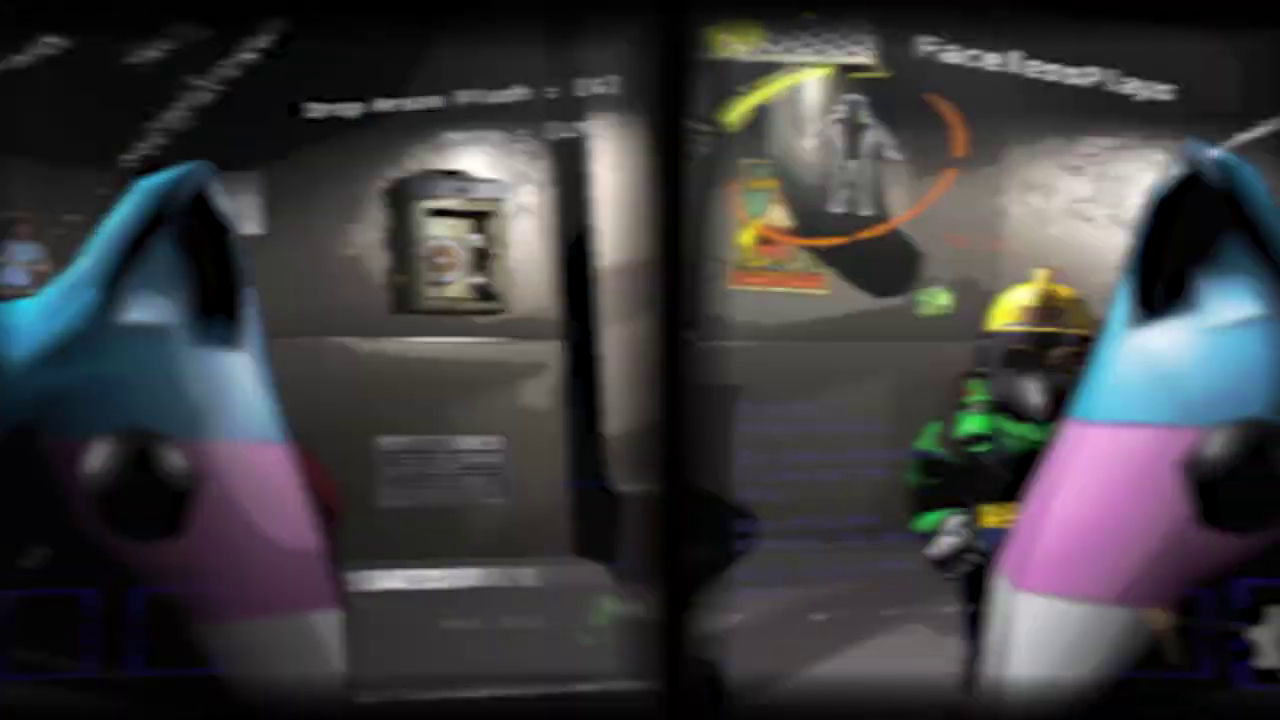
{"action": "scroll", "coordinate": [640, 360], "scroll_direction": "up", "scroll_amount": 1}
{"action": "right_click", "coordinate": [640, 360]}
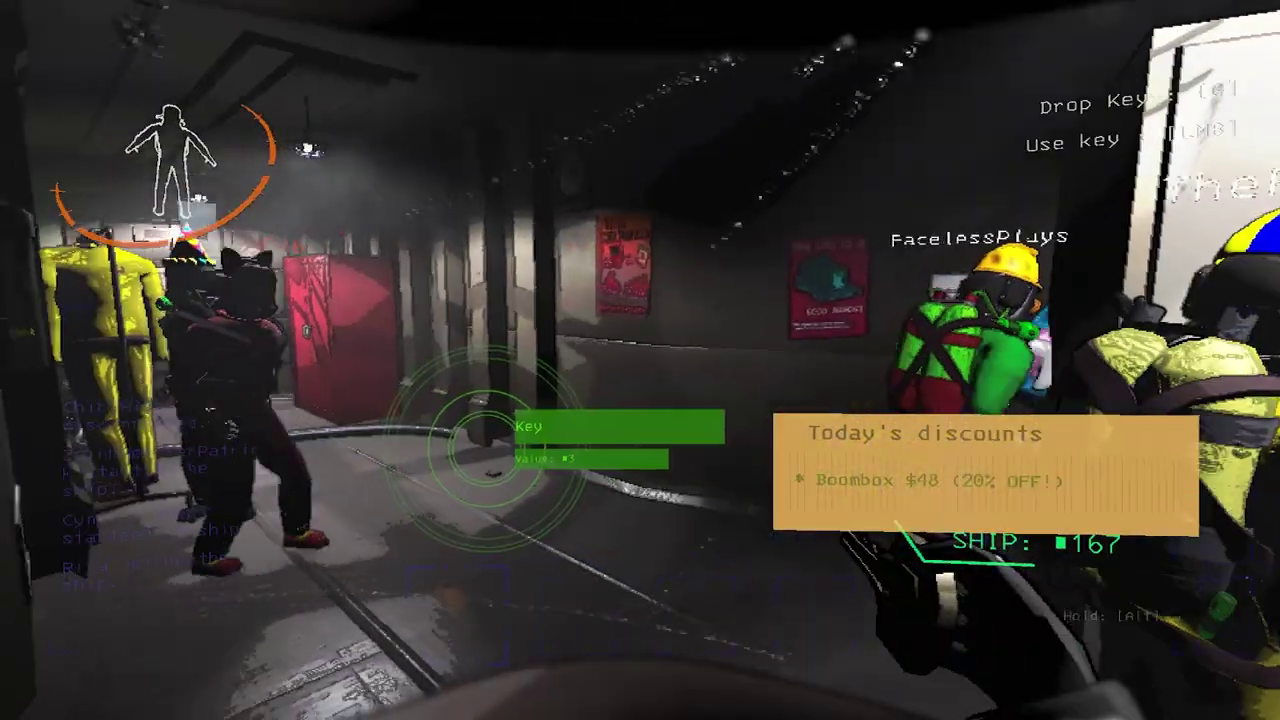
Scan the ship interior and walk down the corridor out onto the outside catwalk
{"action": "key", "text": "w"}
{"action": "right_click", "coordinate": [640, 360]}
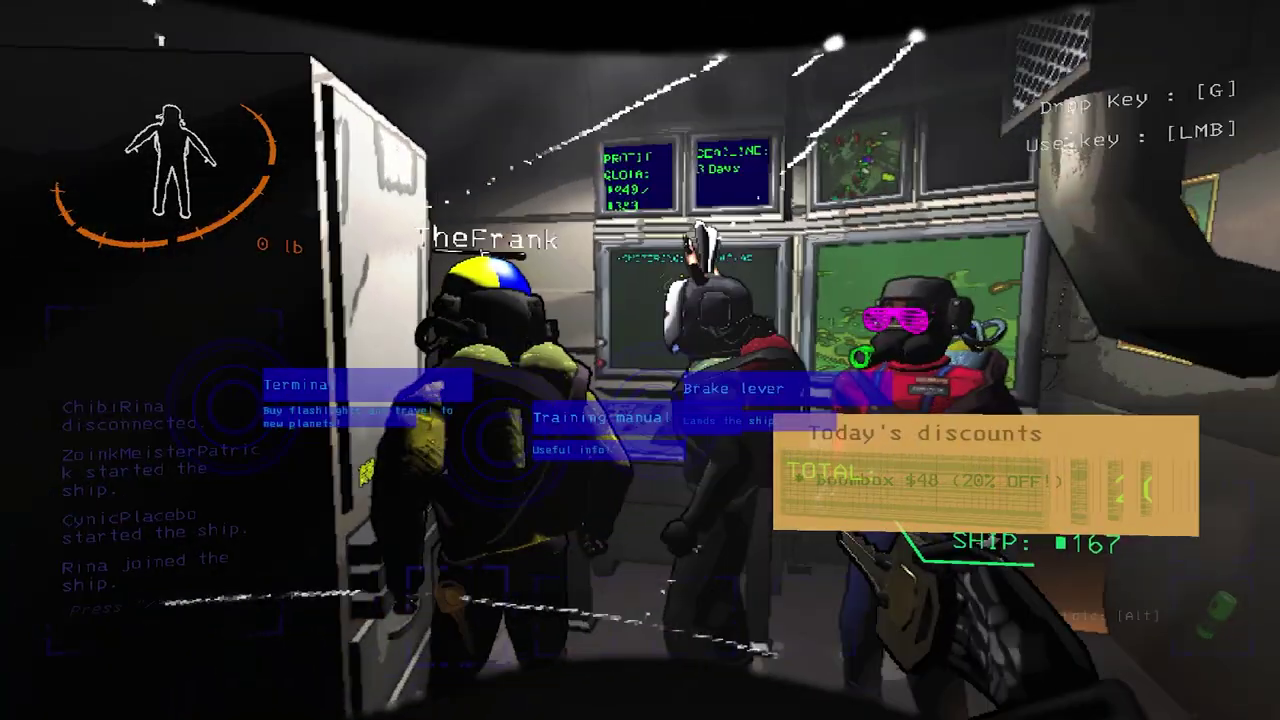
{"action": "key", "text": "w"}
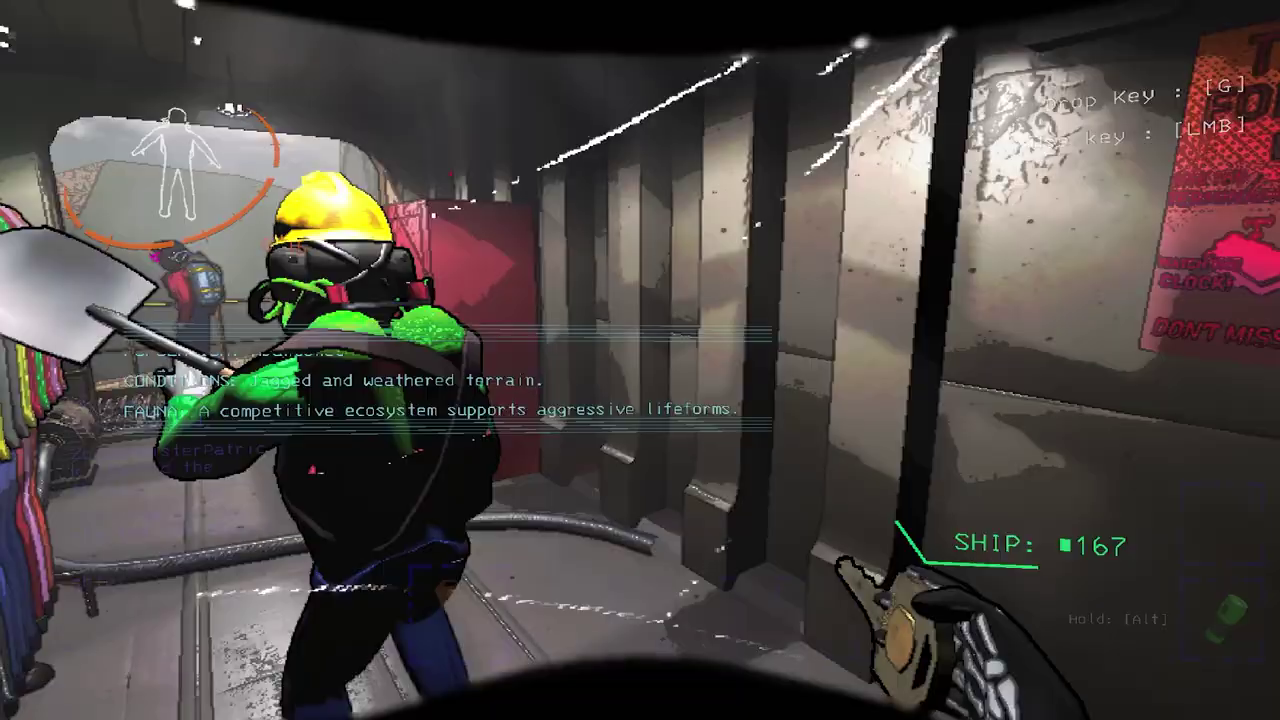
{"action": "key", "text": "w"}
{"action": "key", "text": "w"}
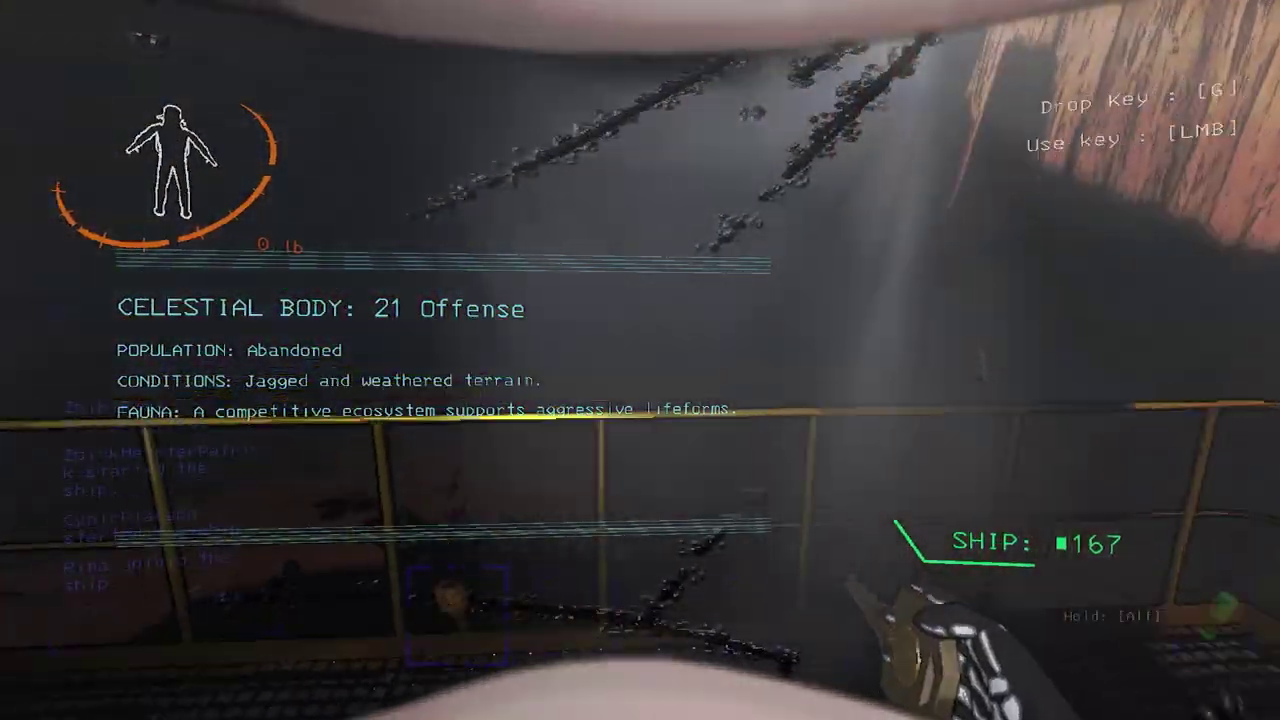
{"action": "key", "text": "w"}
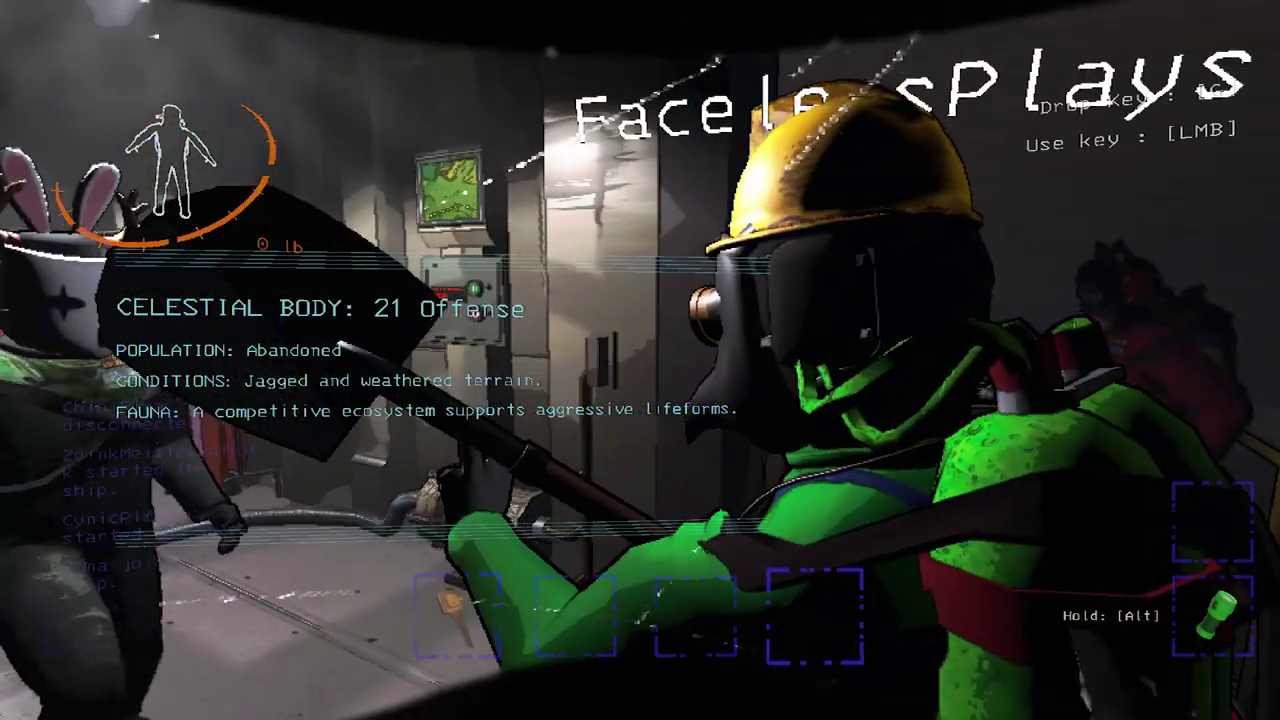
{"action": "key", "text": "w"}
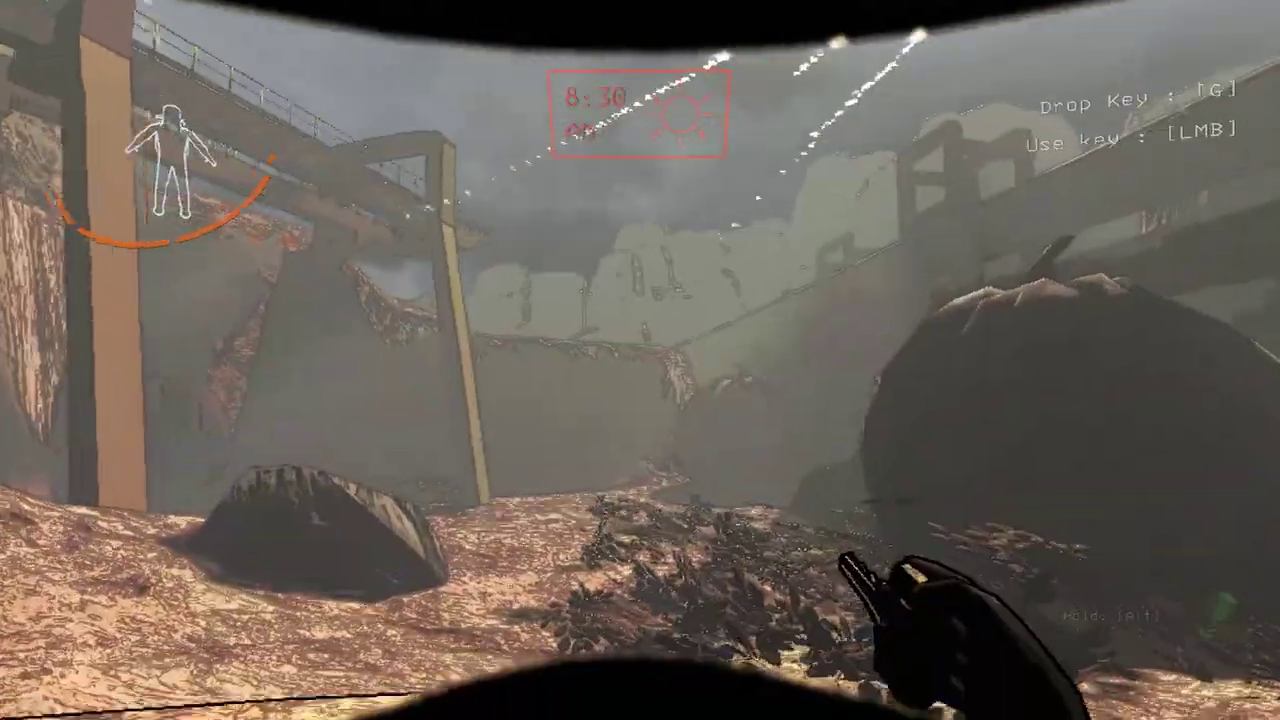
Scan outside the ship, then open the truck door and sit in the cab
{"action": "right_click", "coordinate": [640, 360]}
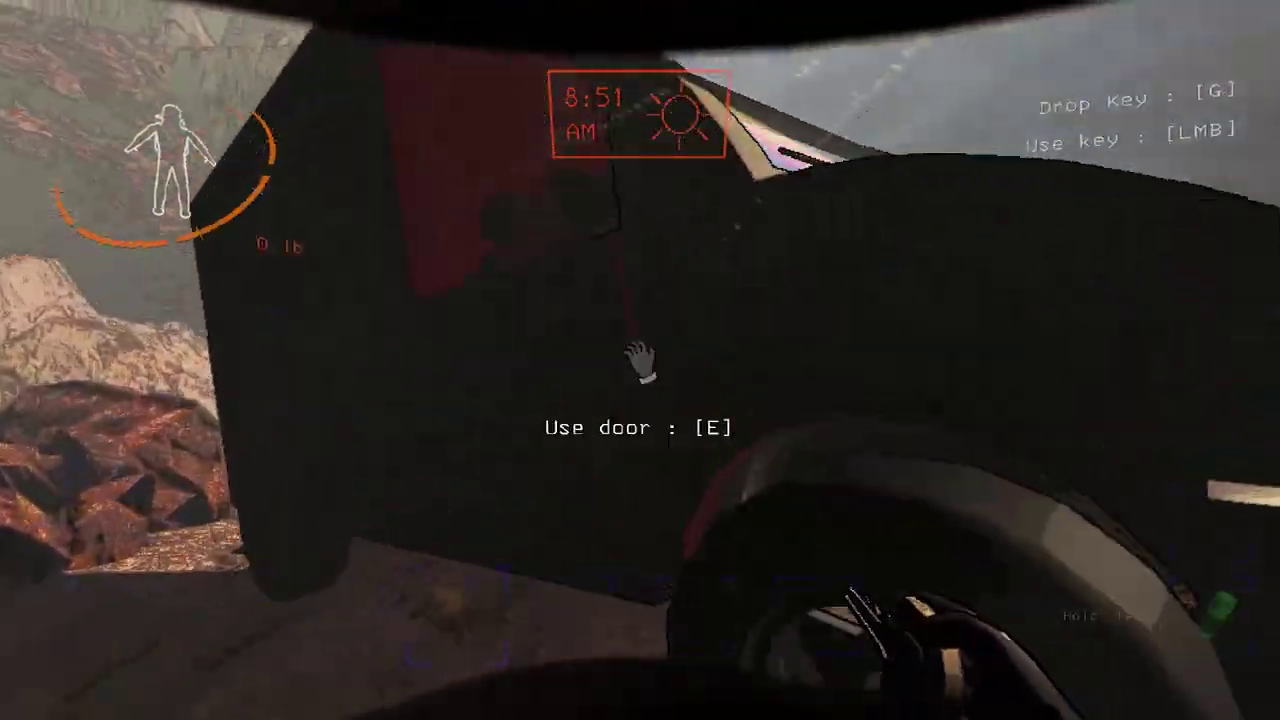
{"action": "key", "text": "e"}
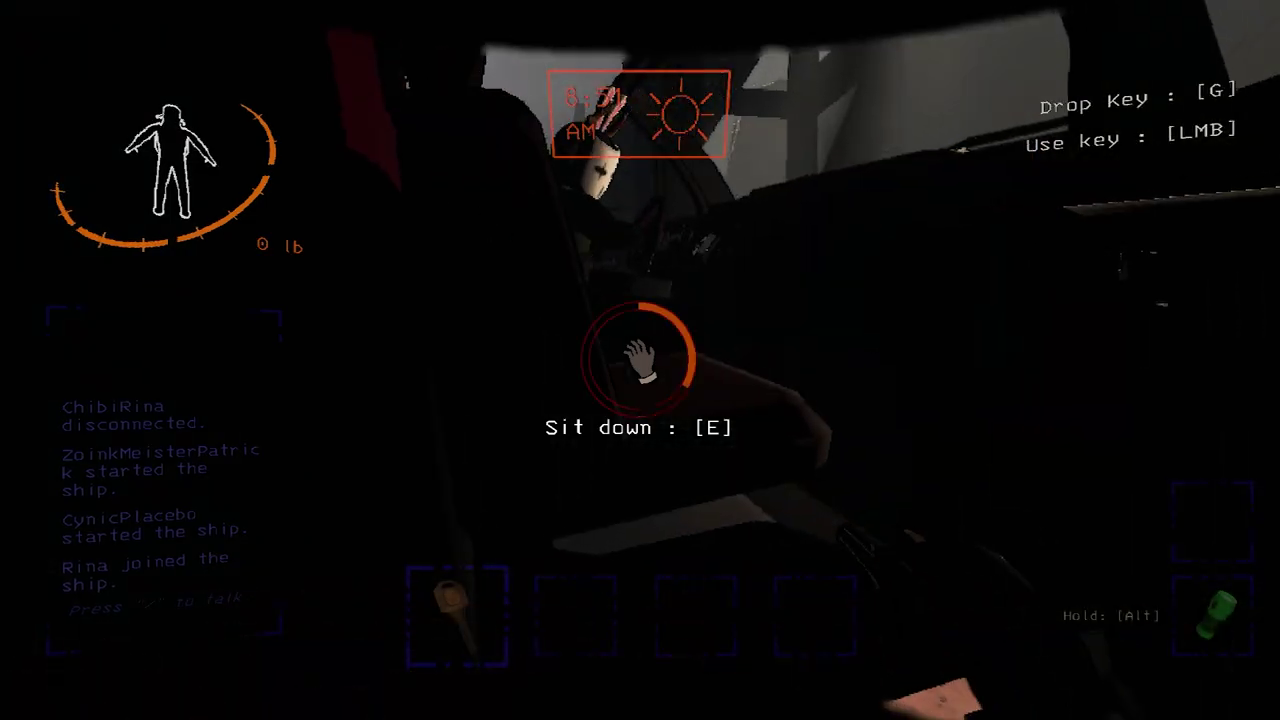
{"action": "key", "text": "e"}
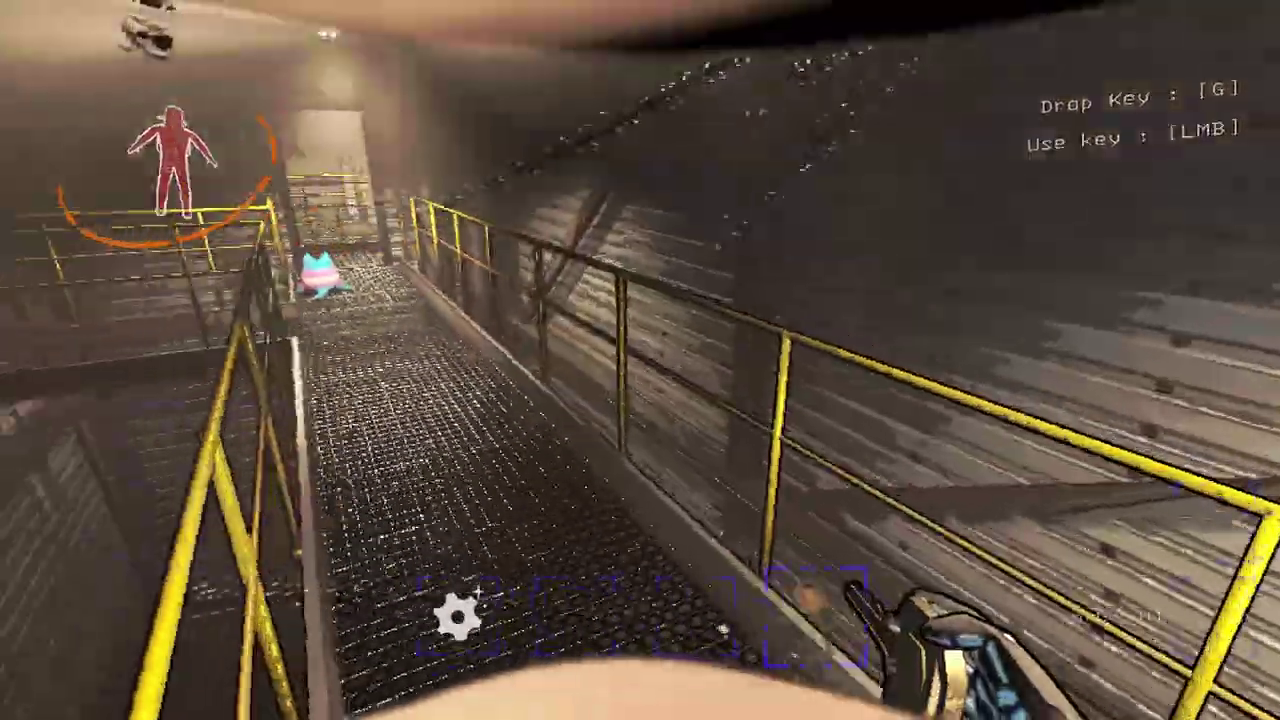
Pick up the cat plush and walk the lit corridor through the stairwell door
{"action": "key", "text": "w"}
{"action": "key", "text": "e"}
{"action": "key", "text": "w"}
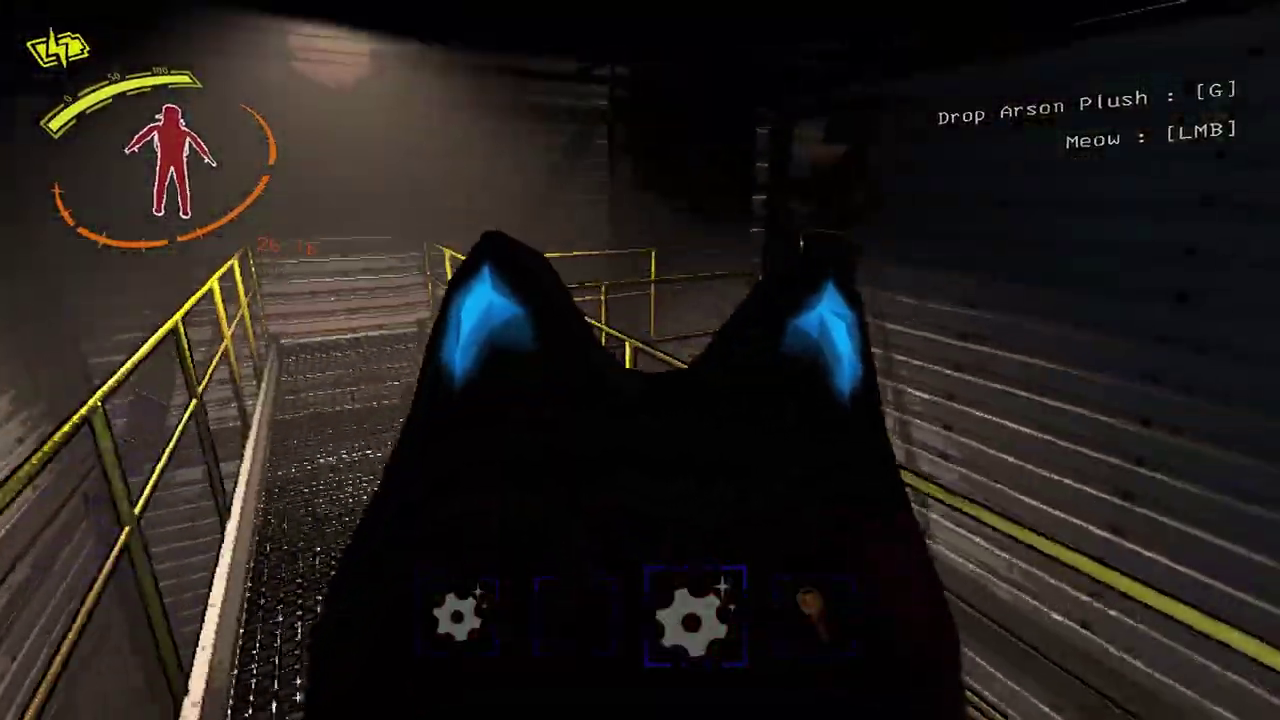
{"action": "key", "text": "w"}
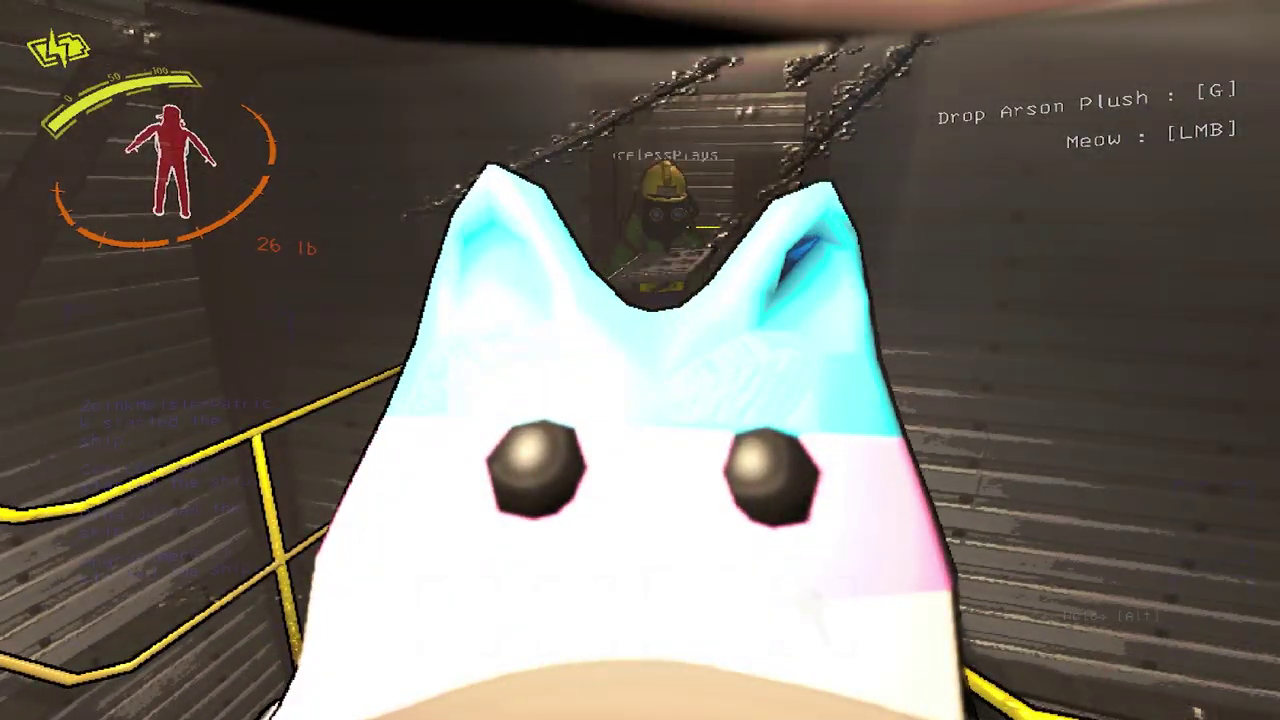
{"action": "key", "text": "w"}
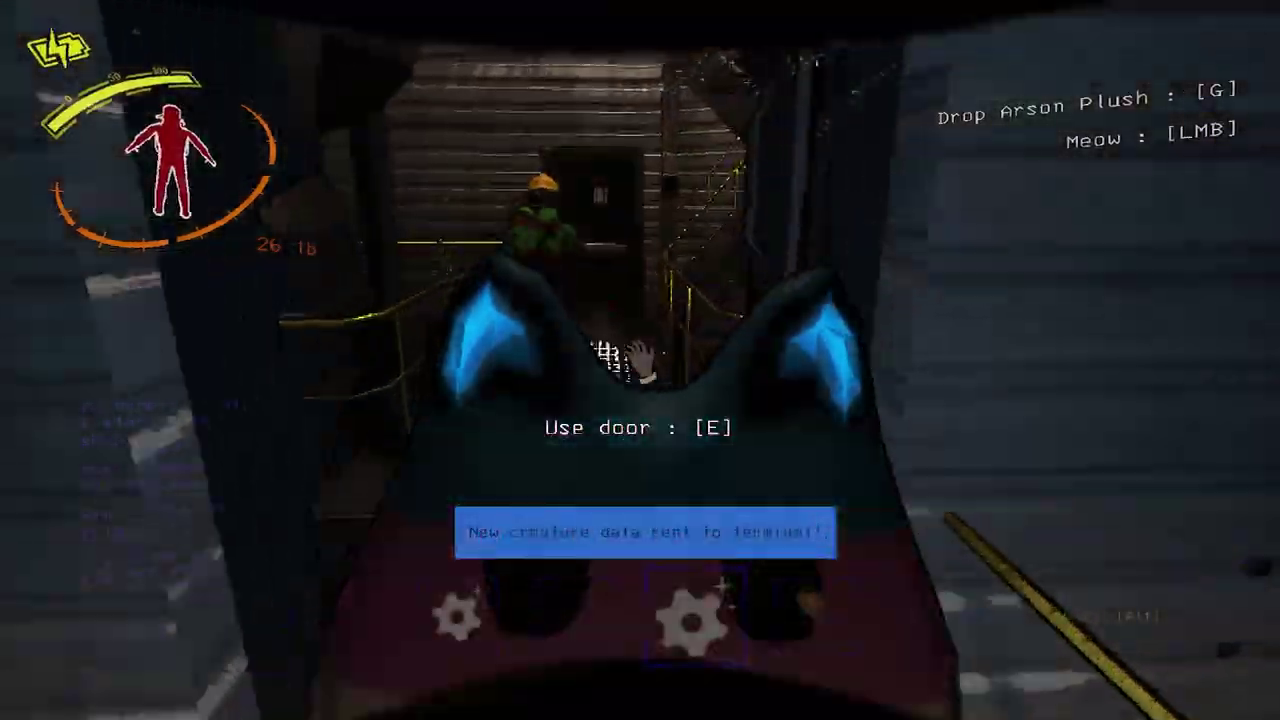
{"action": "key", "text": "e"}
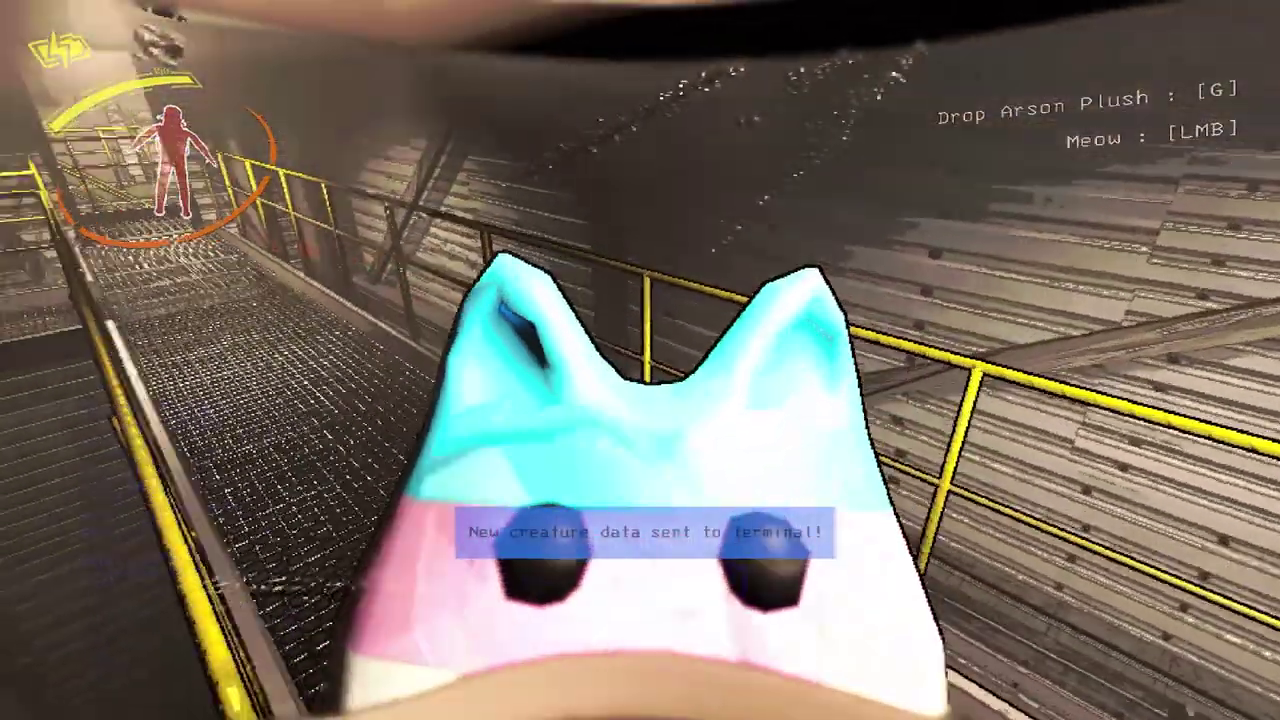
Follow the catwalks down the stairs, then climb back up to the landing door
{"action": "key", "text": "w"}
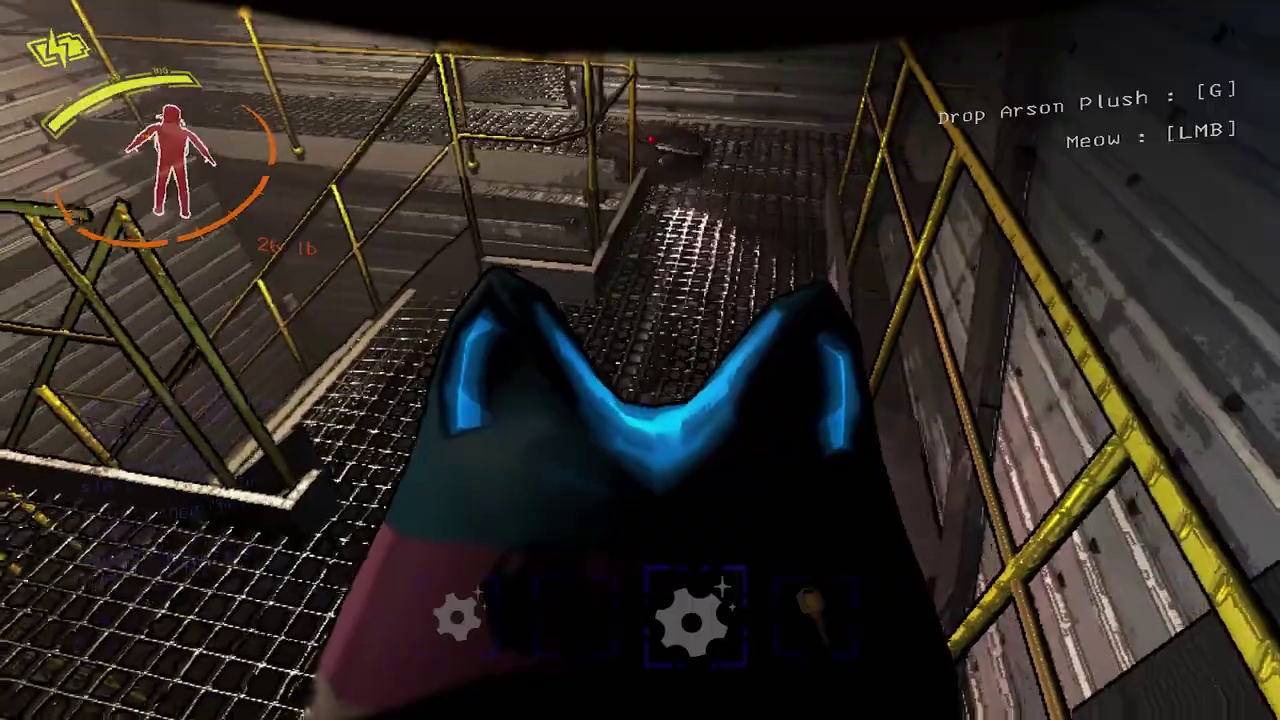
{"action": "key", "text": "w"}
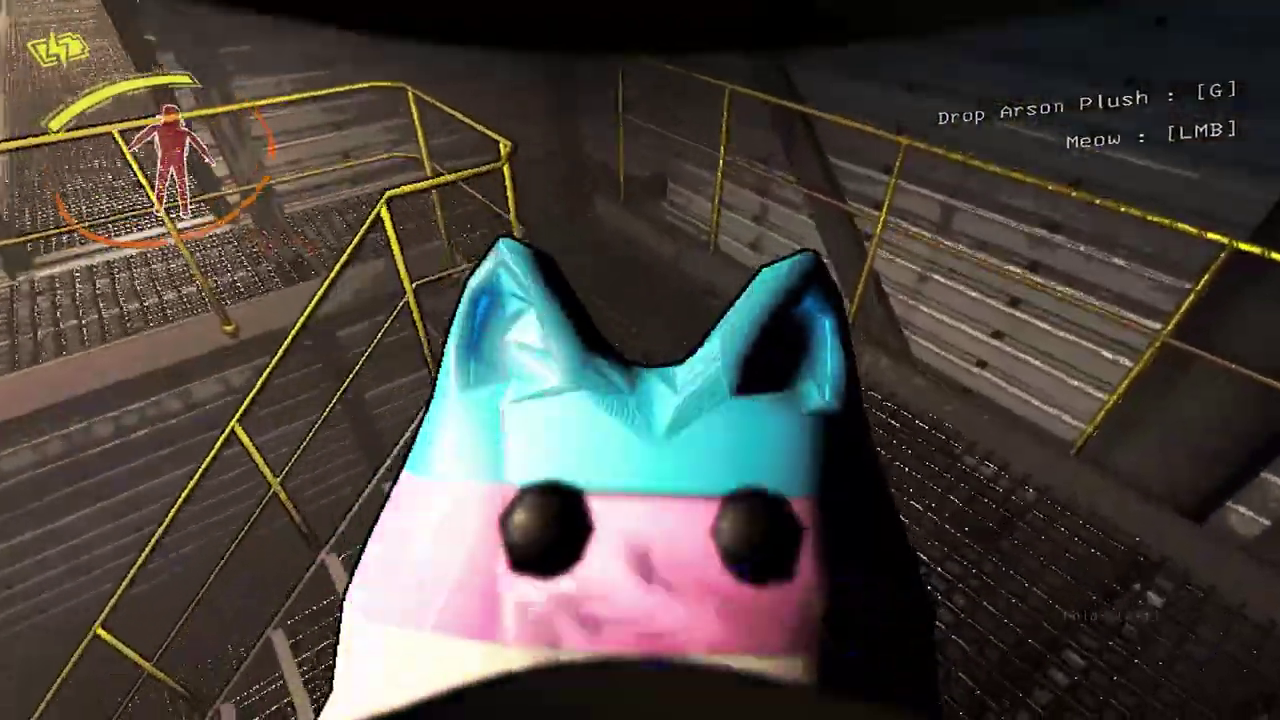
{"action": "key", "text": "w"}
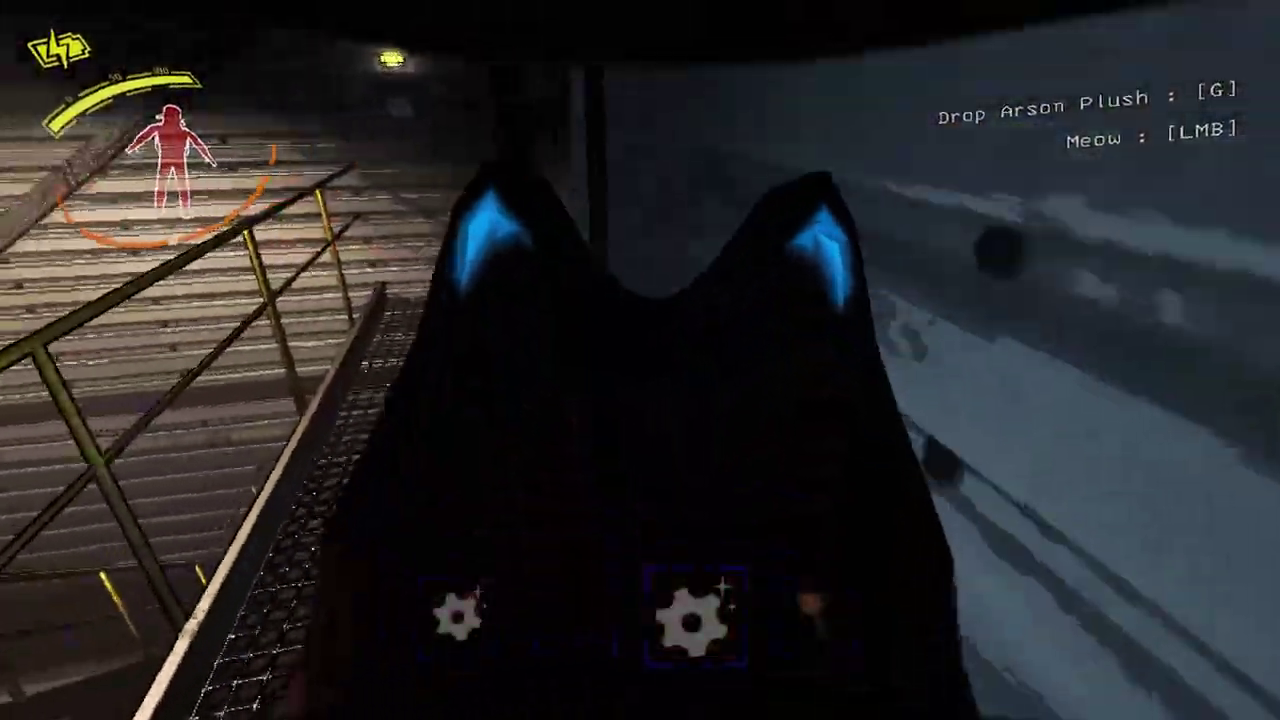
{"action": "key", "text": "w"}
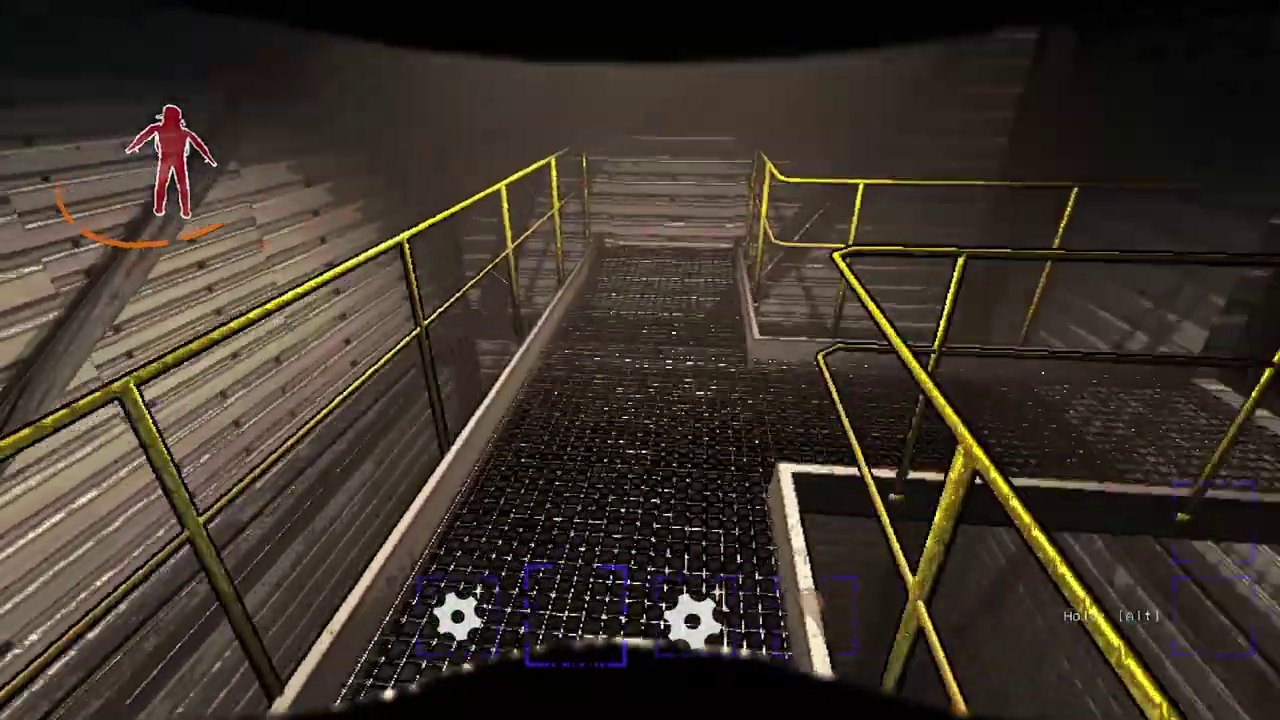
{"action": "key", "text": "w"}
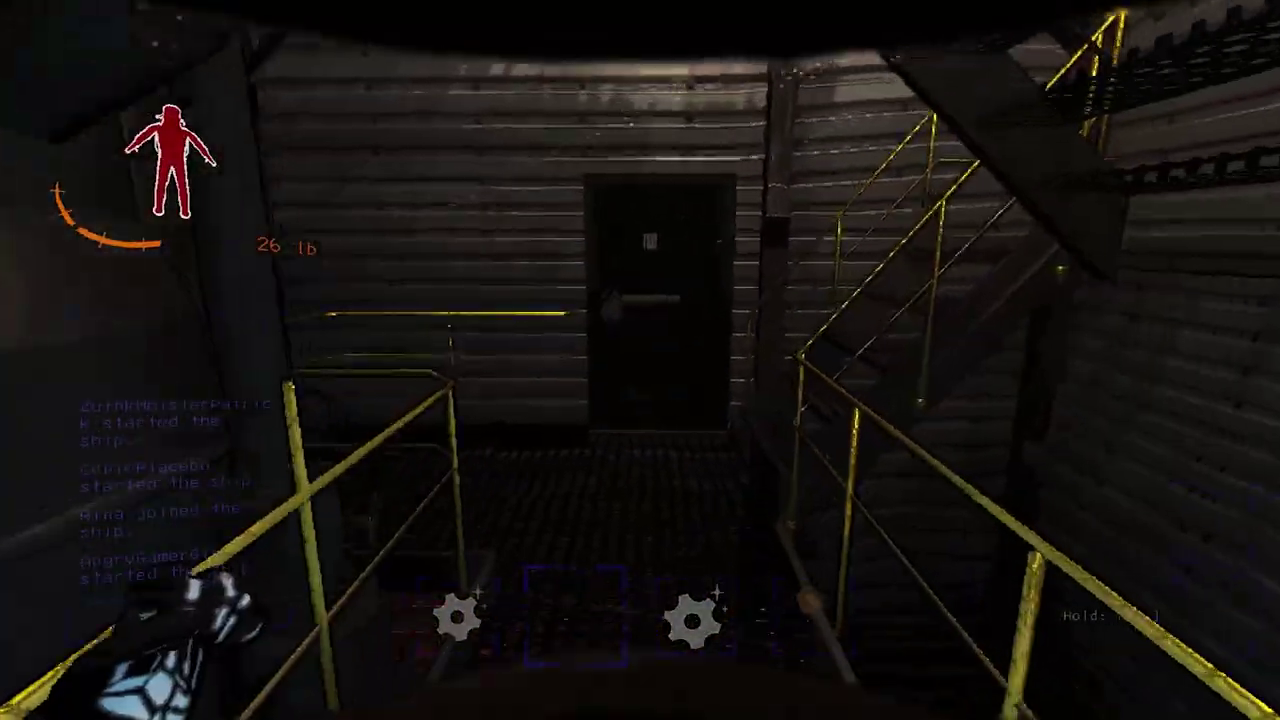
{"action": "key", "text": "w"}
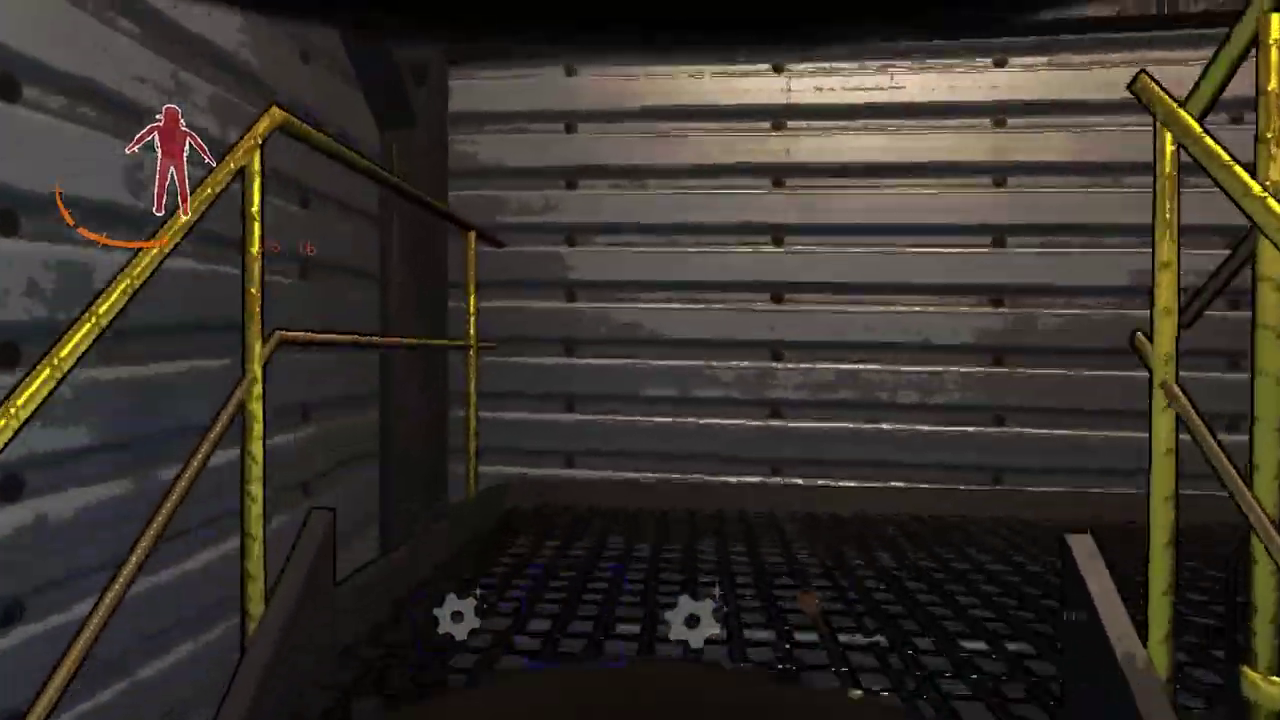
{"action": "key", "text": "w"}
{"action": "key", "text": "a"}
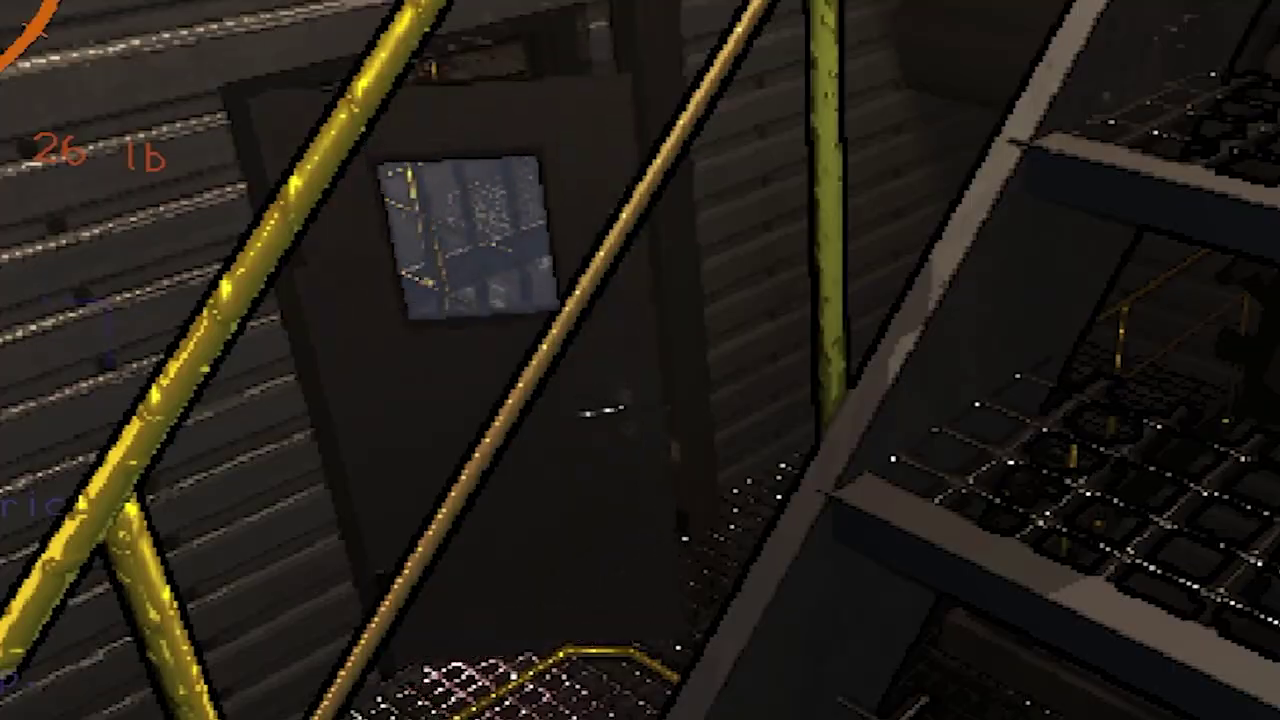
{"action": "key", "text": "w"}
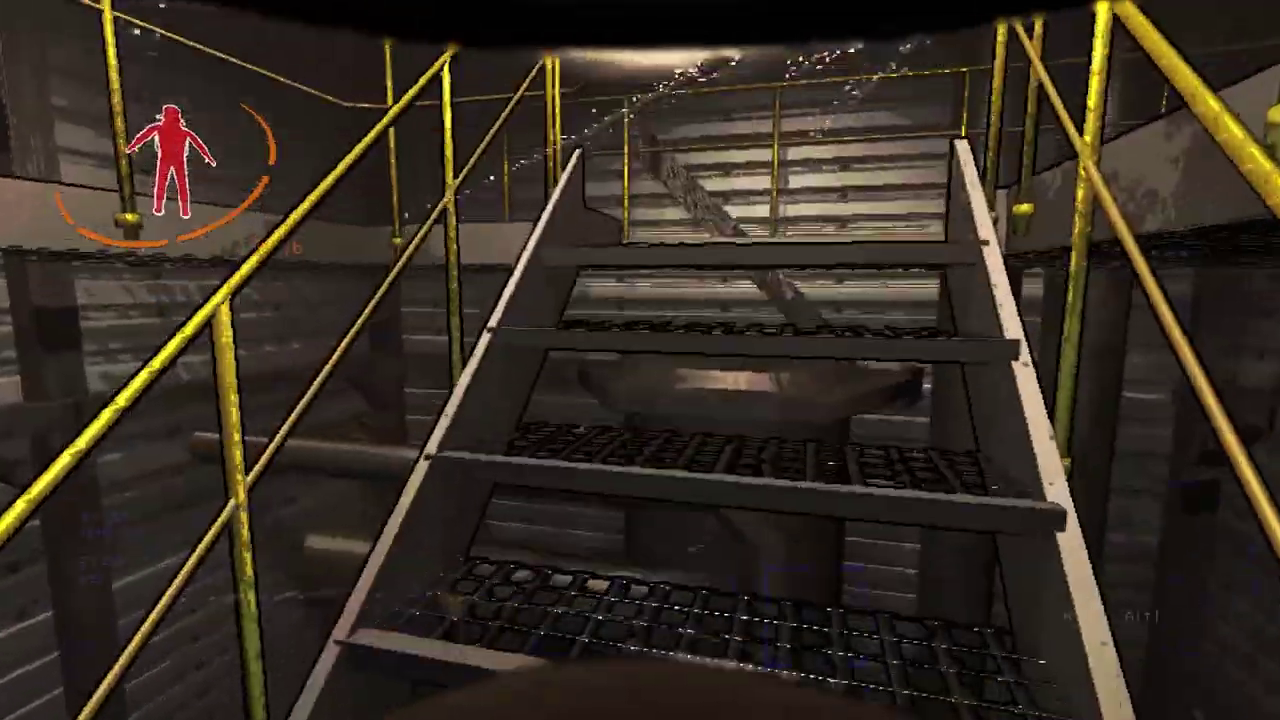
Step onto the landing and scan three times to locate the main entrance across the snow
{"action": "key", "text": "w"}
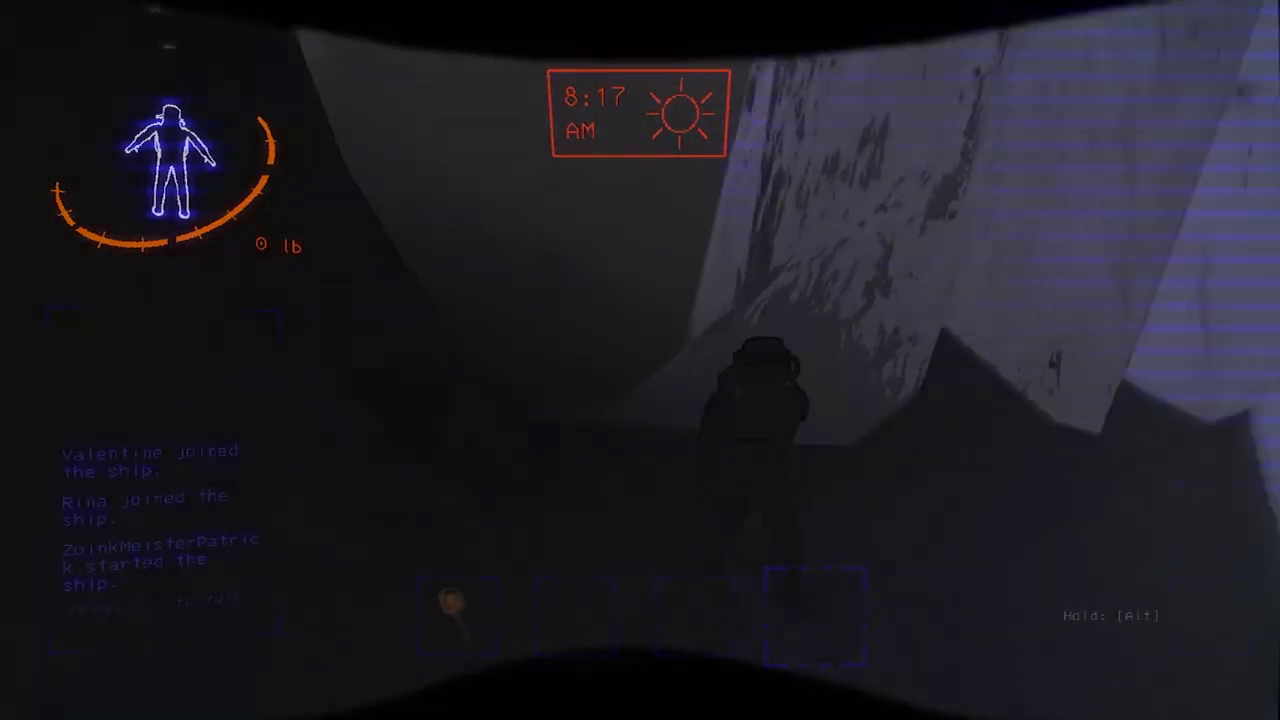
{"action": "right_click", "coordinate": [640, 360]}
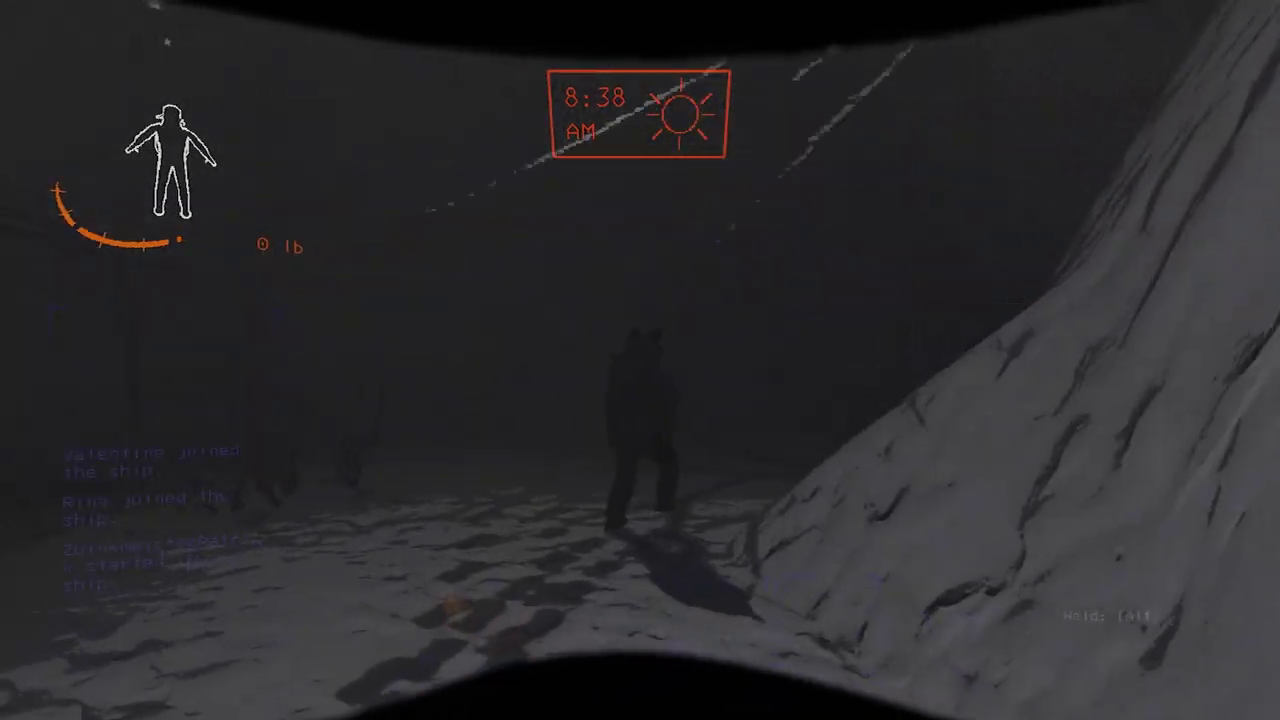
{"action": "right_click", "coordinate": [640, 360]}
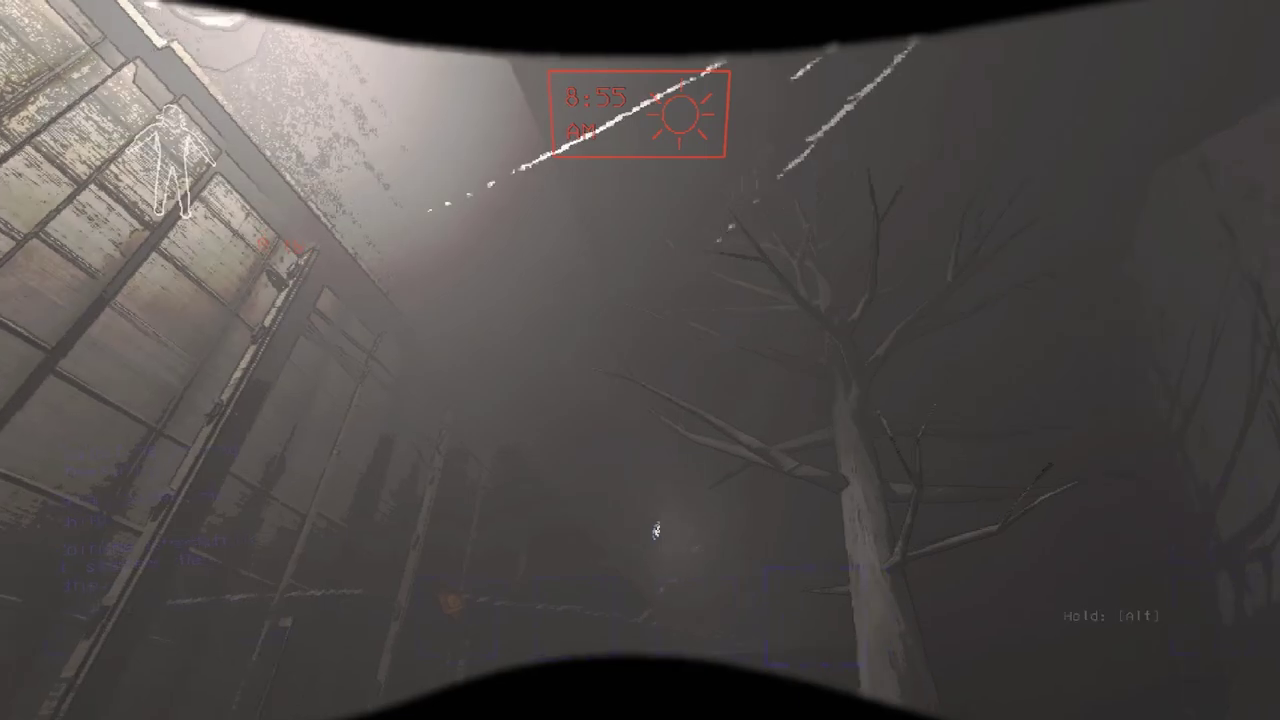
{"action": "right_click", "coordinate": [640, 360]}
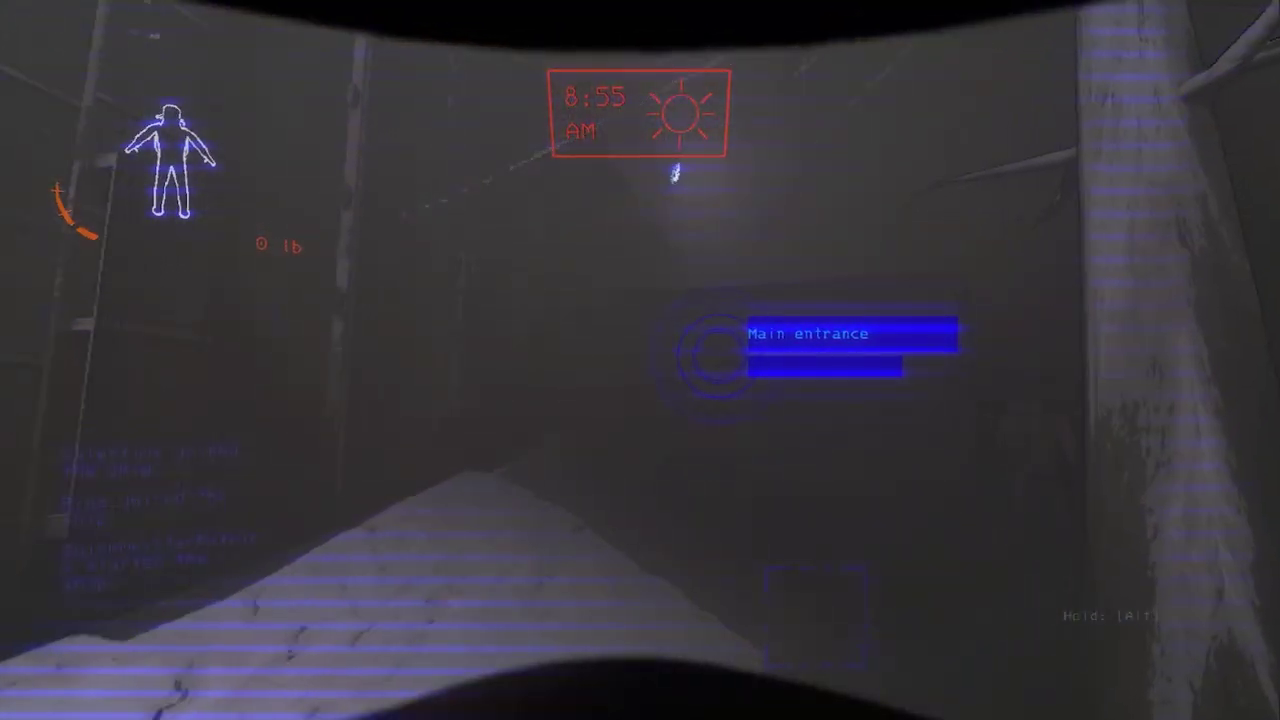
{"action": "key", "text": "e"}
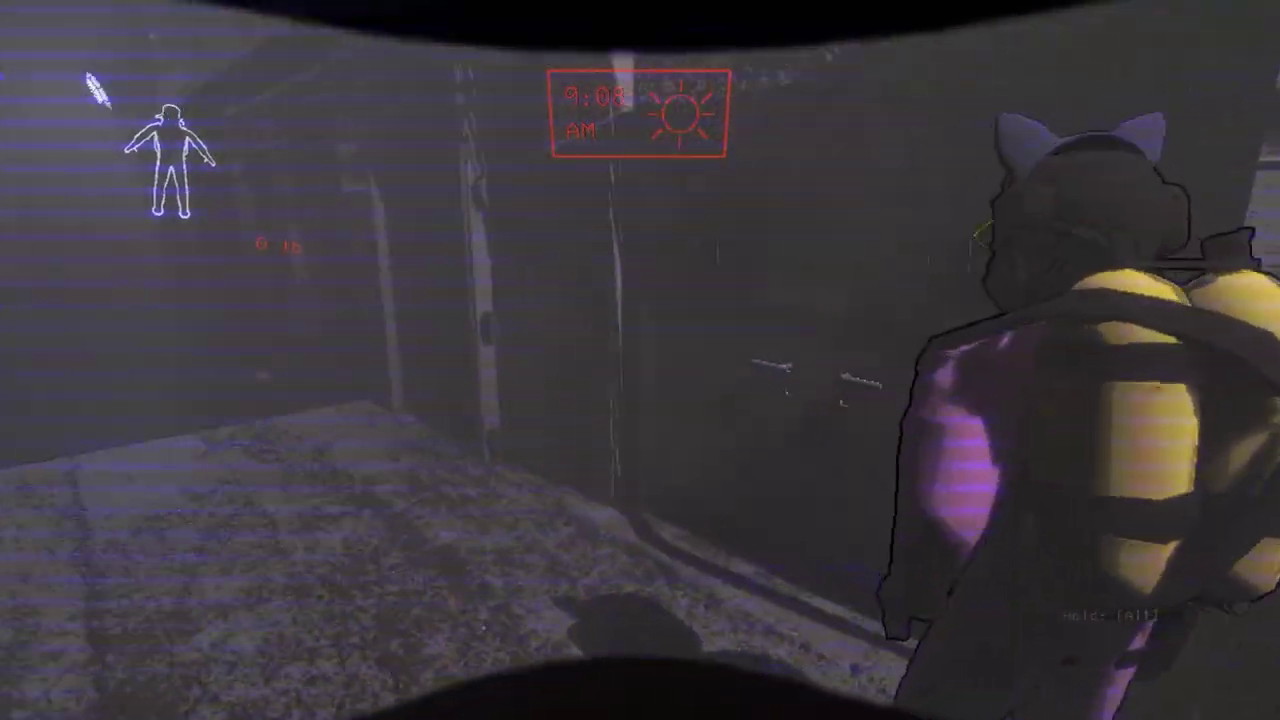
Enter the mansion, open the wooden door, and pick up the perfume bottle
{"action": "key", "text": "e"}
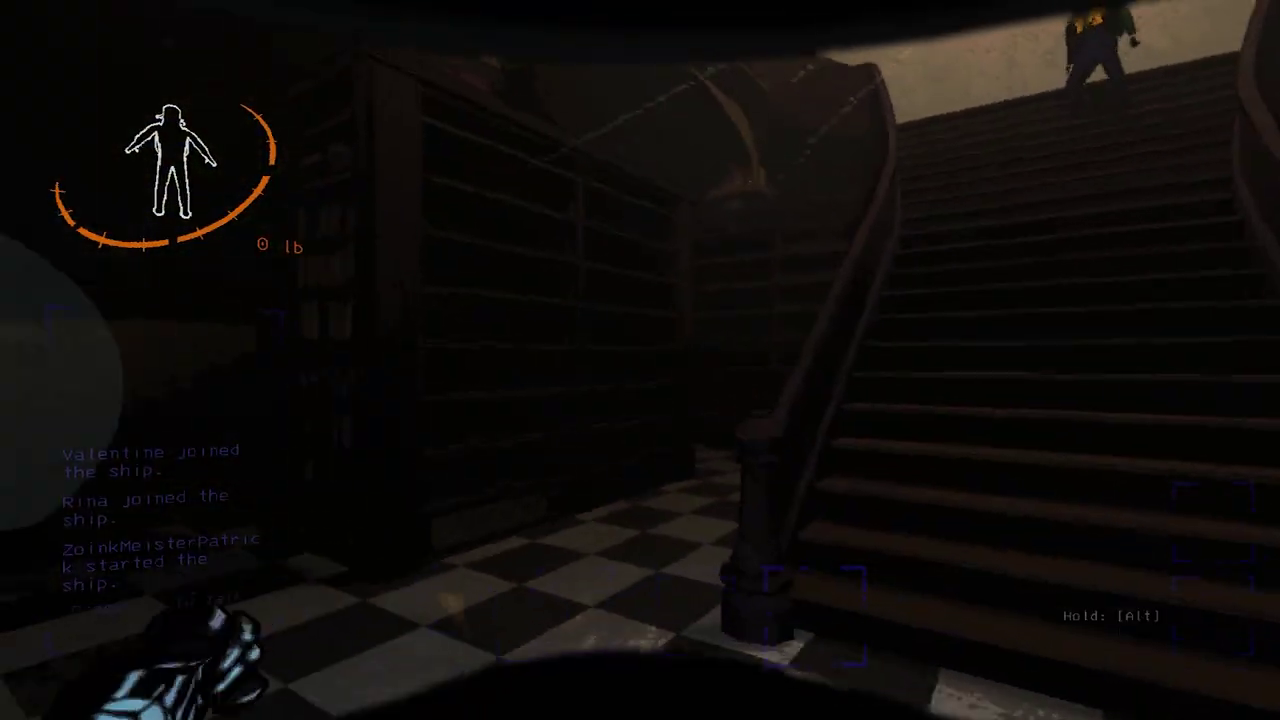
{"action": "key", "text": "e"}
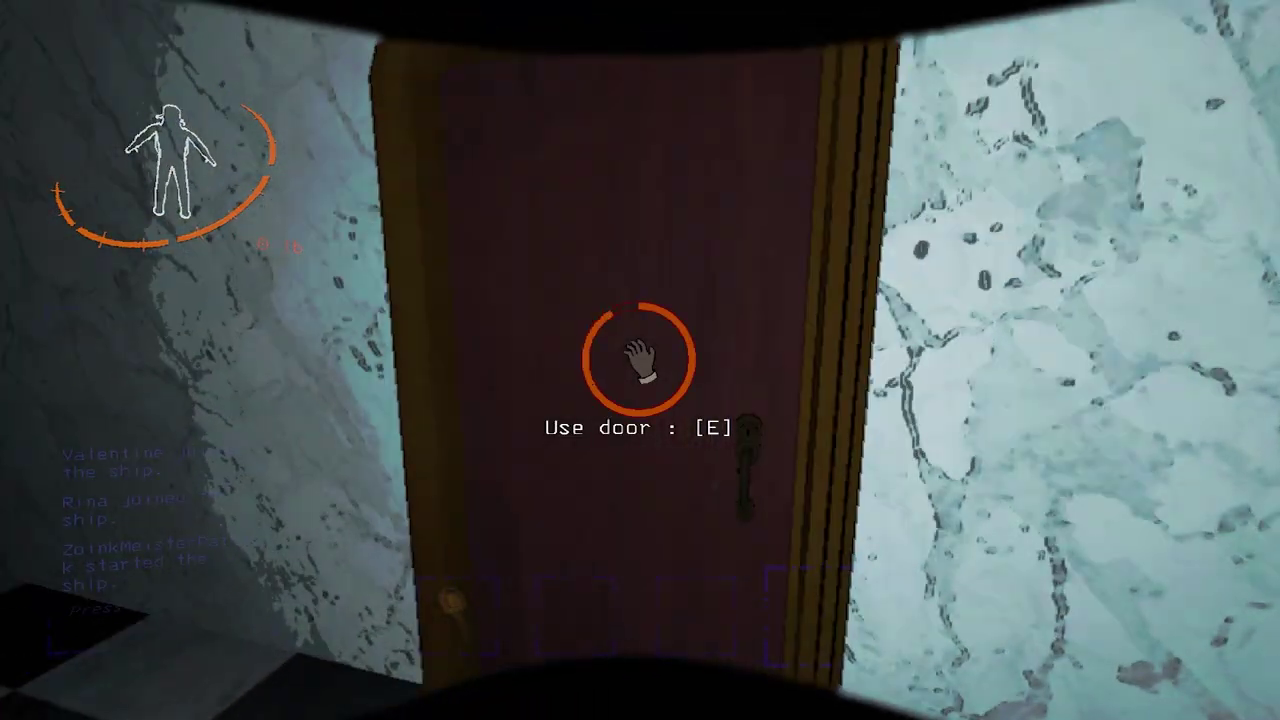
{"action": "right_click", "coordinate": [640, 360]}
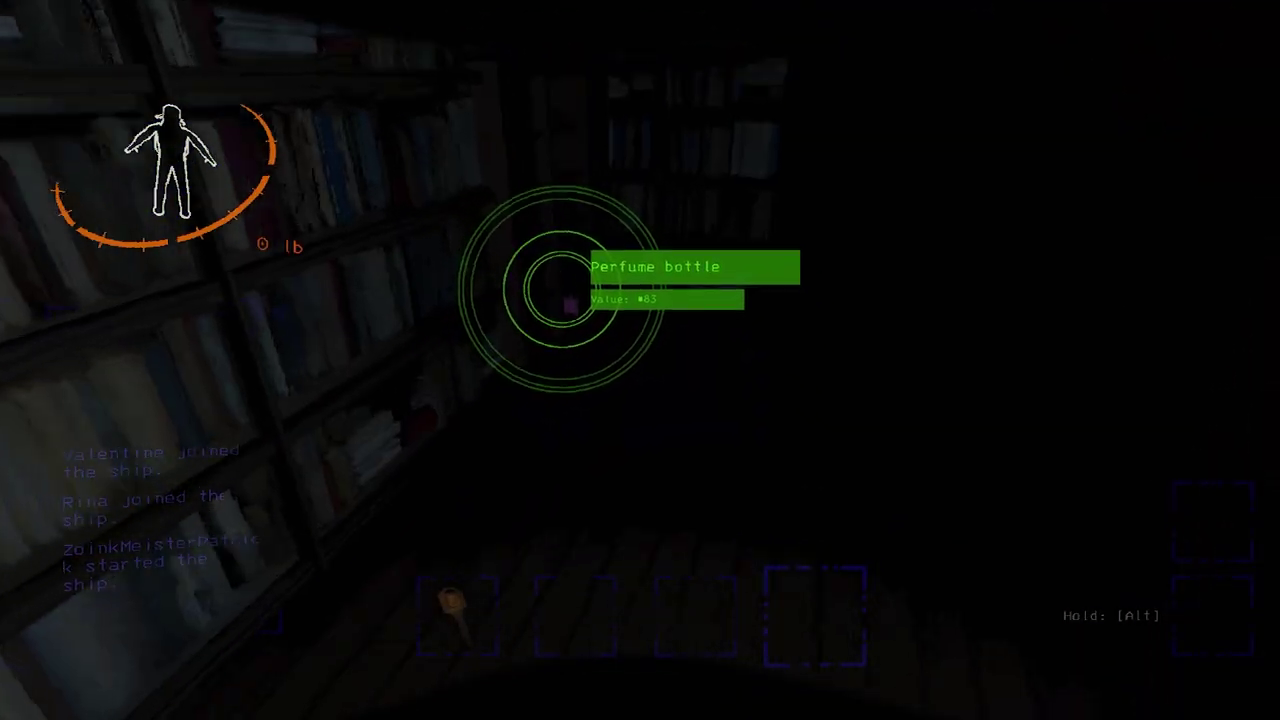
{"action": "key", "text": "e"}
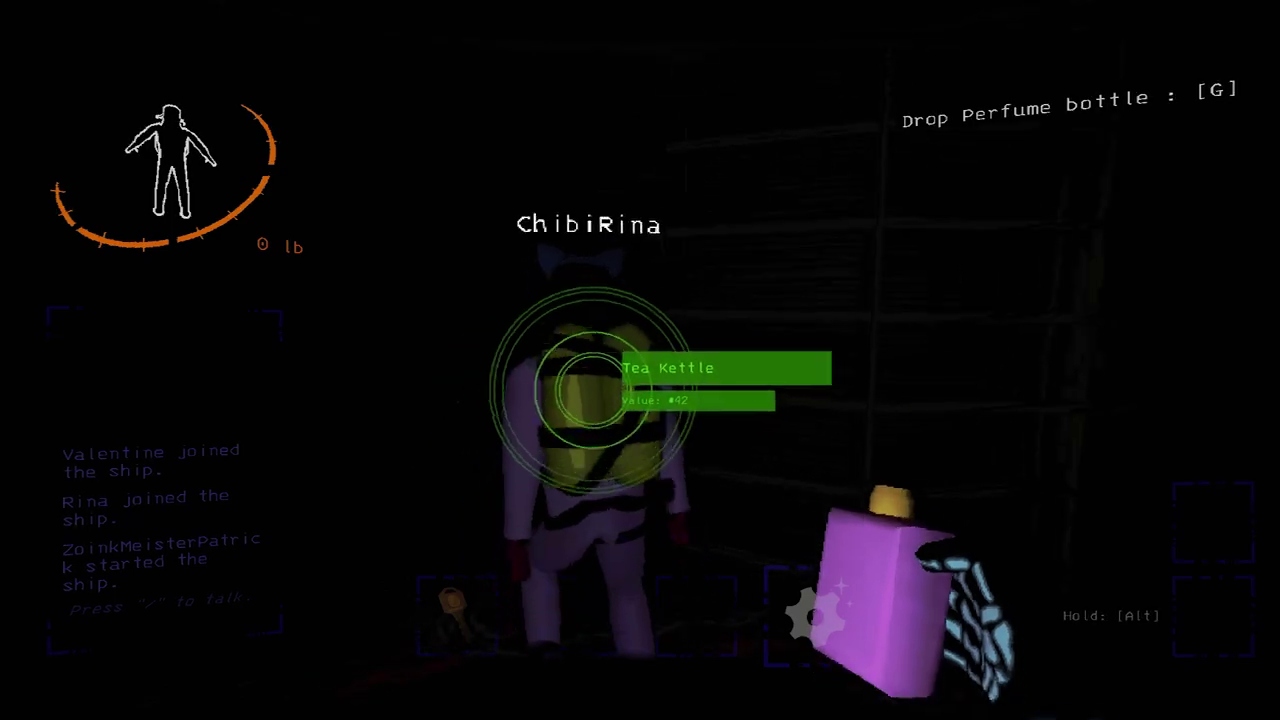
Scan the room and the teammate's Tea Kettle, then go into the bookshelf room
{"action": "right_click", "coordinate": [640, 360]}
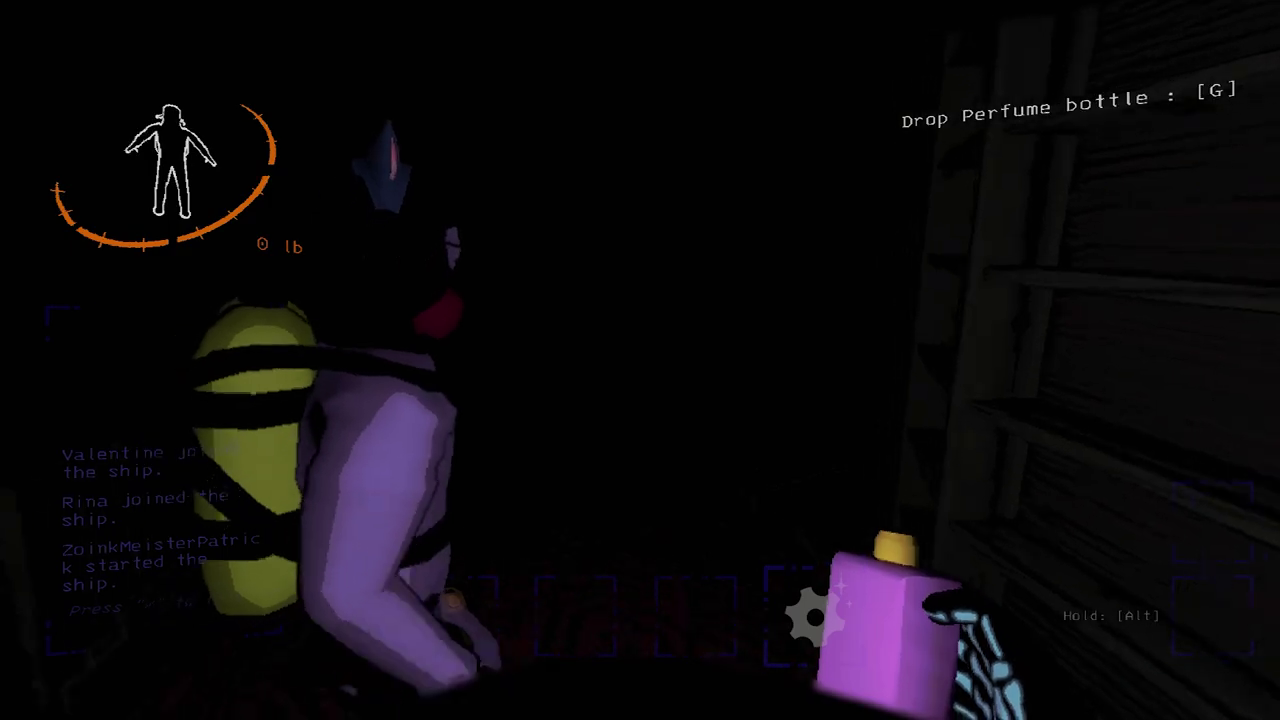
{"action": "right_click", "coordinate": [640, 360]}
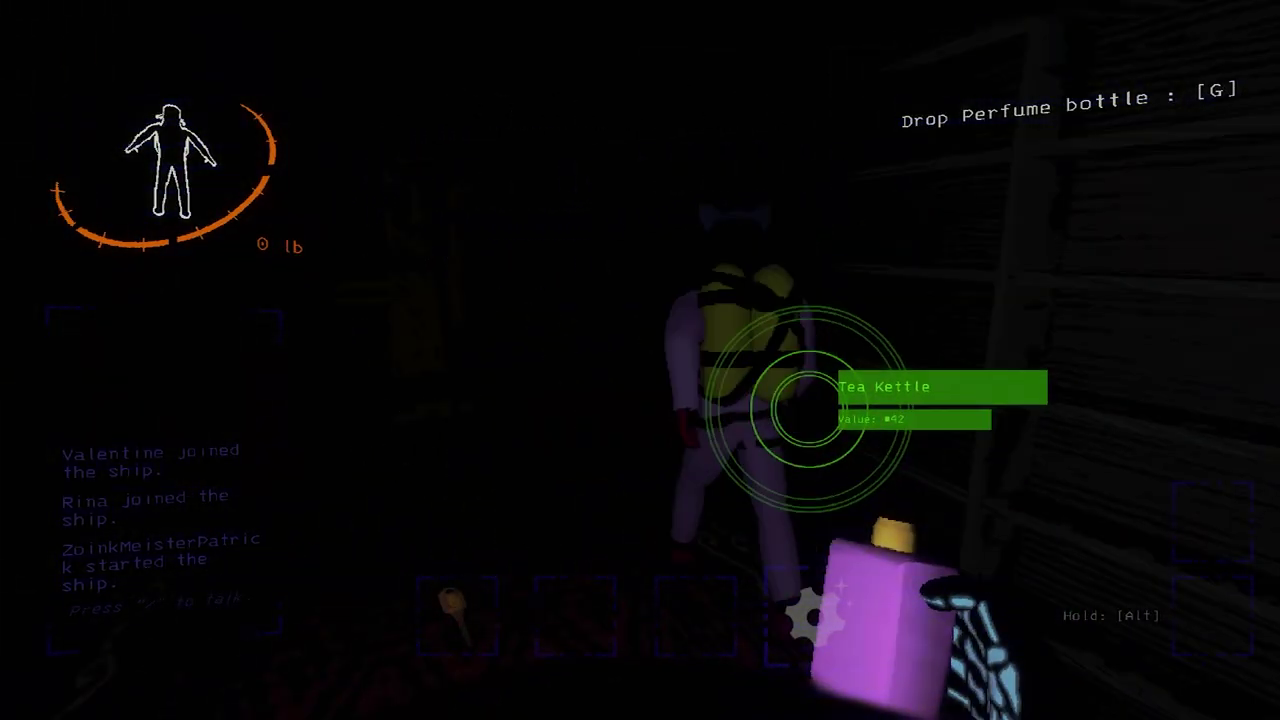
{"action": "right_click", "coordinate": [640, 360]}
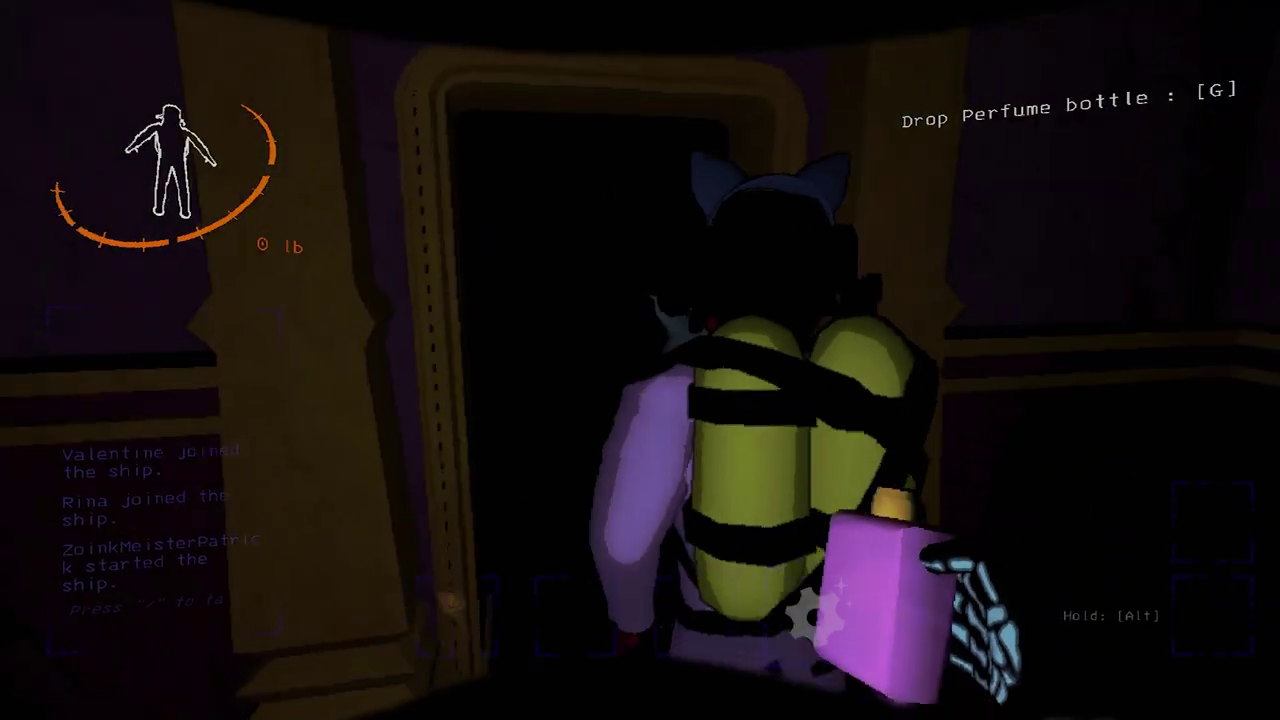
{"action": "right_click", "coordinate": [640, 360]}
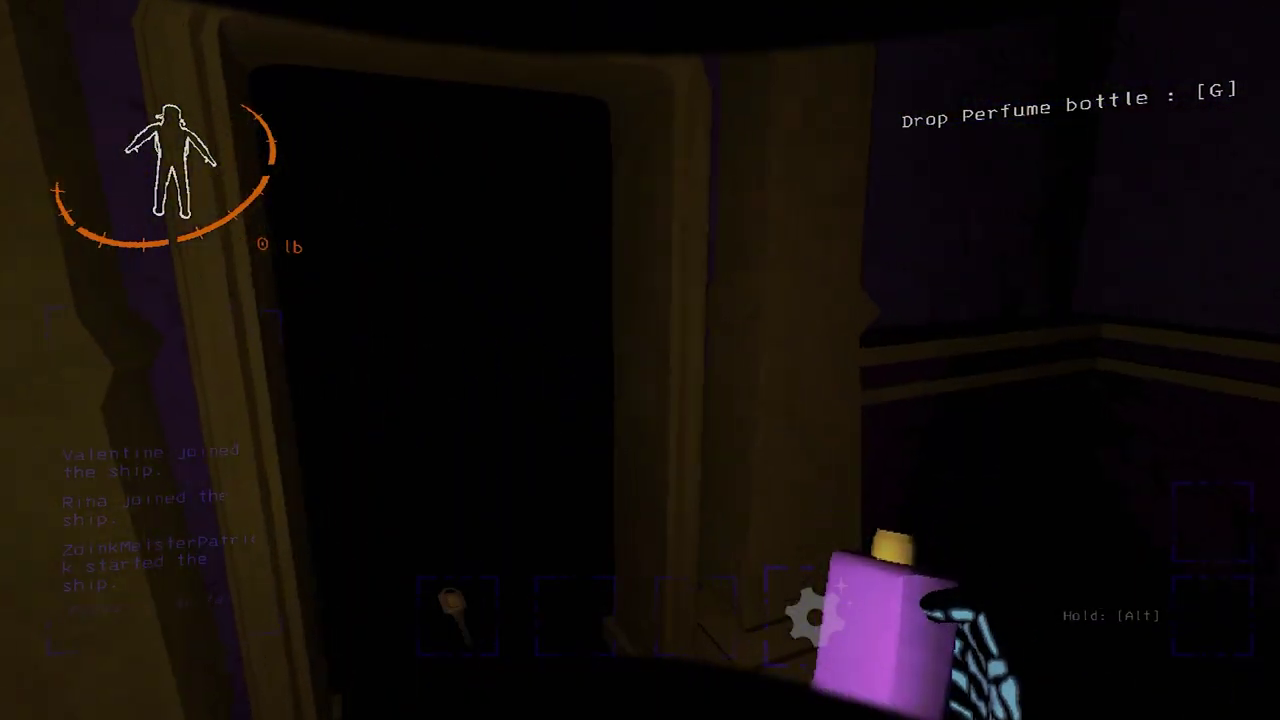
{"action": "right_click", "coordinate": [640, 360]}
{"action": "key", "text": "w"}
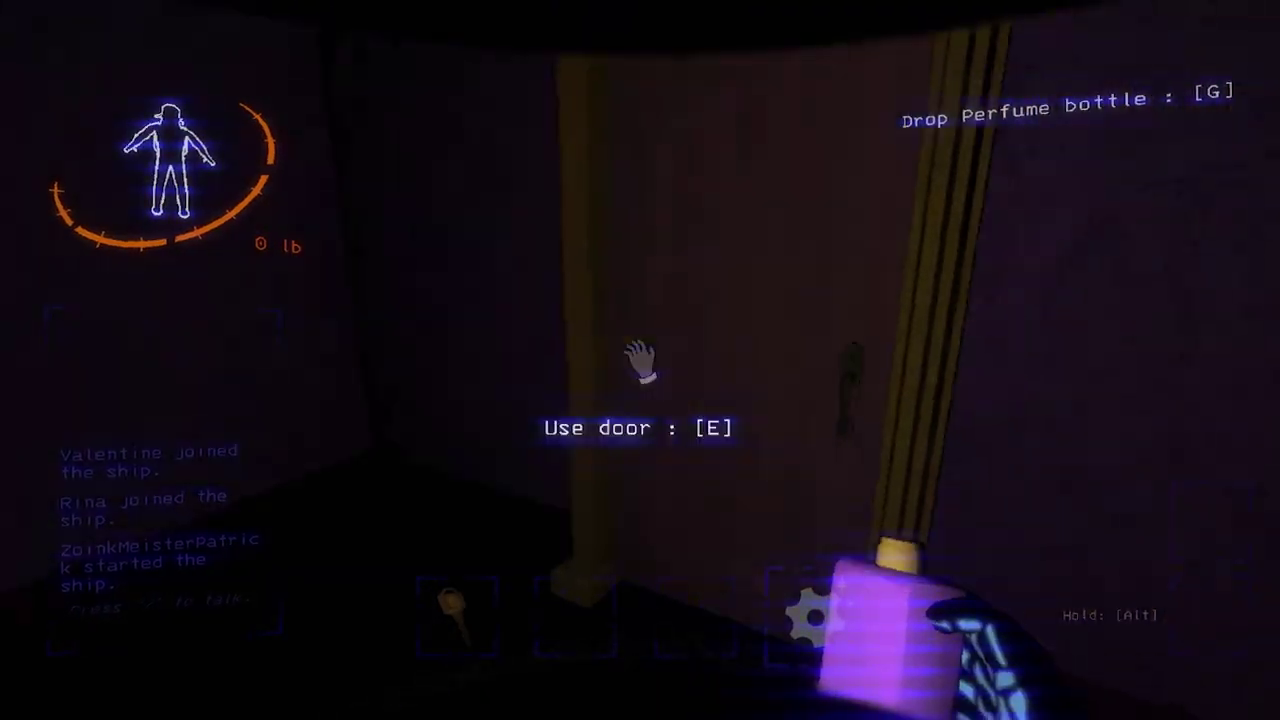
{"action": "key", "text": "e"}
{"action": "key", "text": "w"}
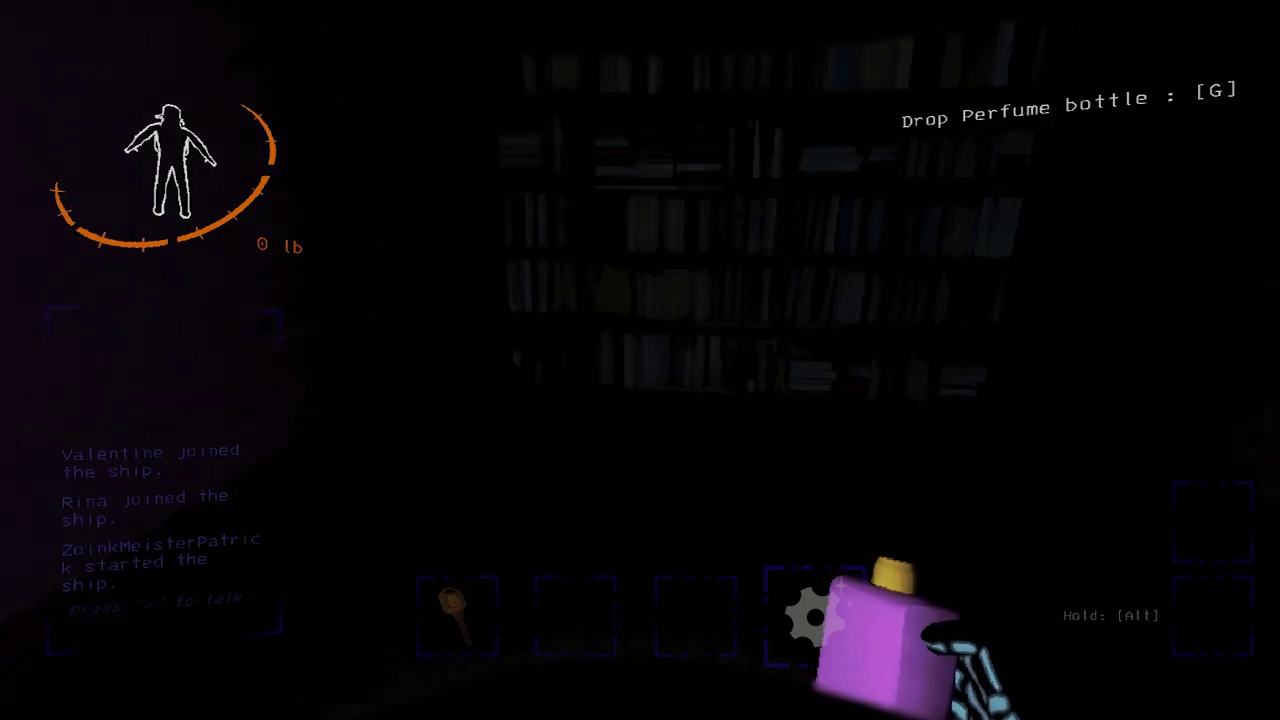
Follow a teammate through the checkered hall, scanning until the Toimari Plush appears beyond a doorway
{"action": "right_click", "coordinate": [640, 360]}
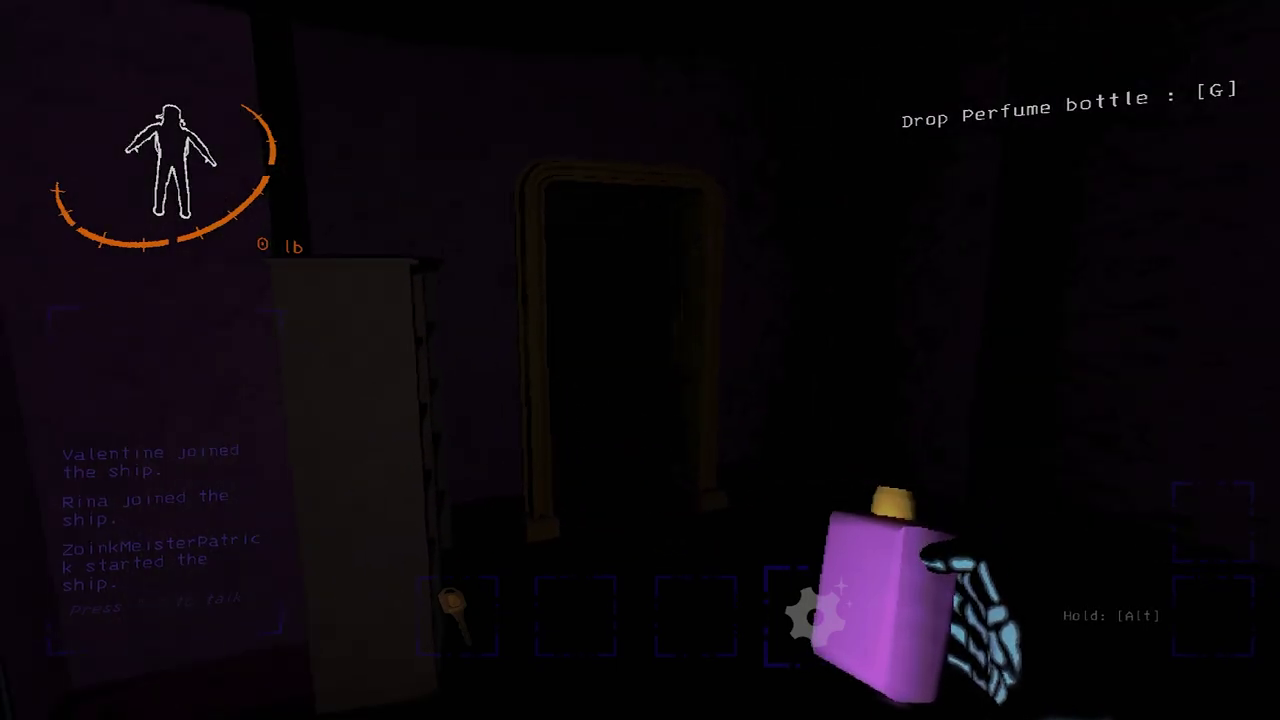
{"action": "key", "text": "w"}
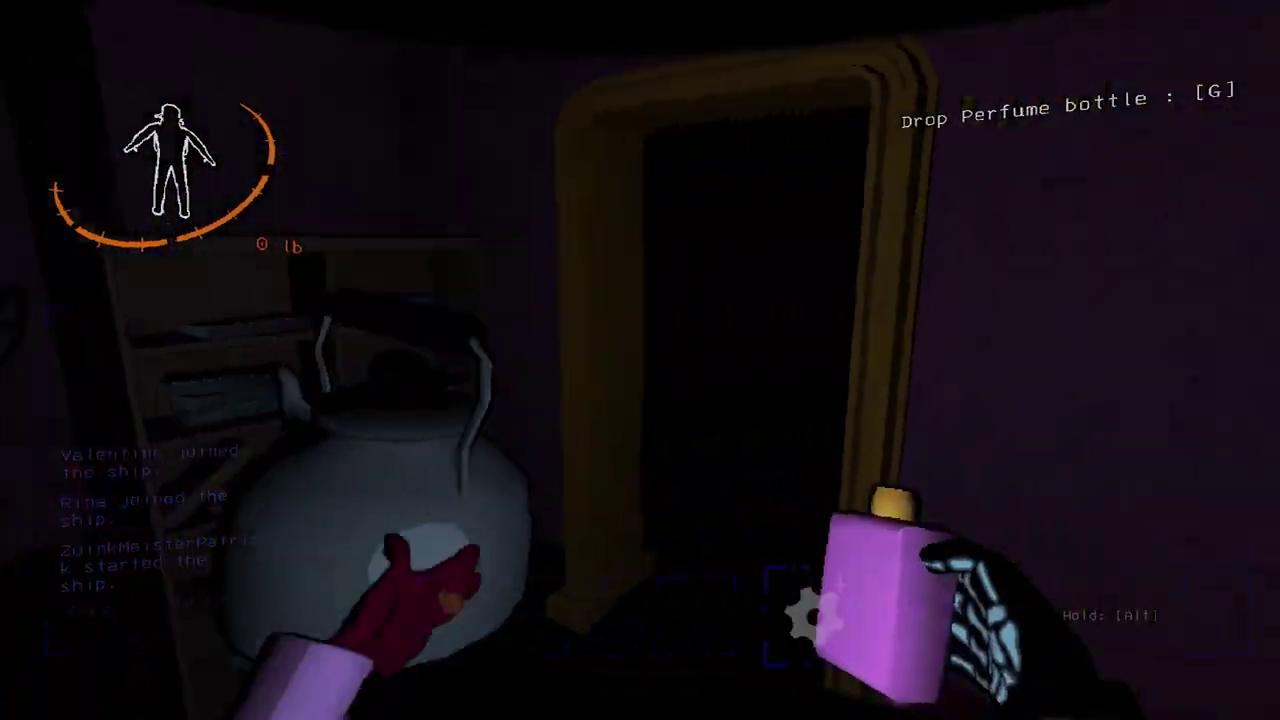
{"action": "key", "text": "w"}
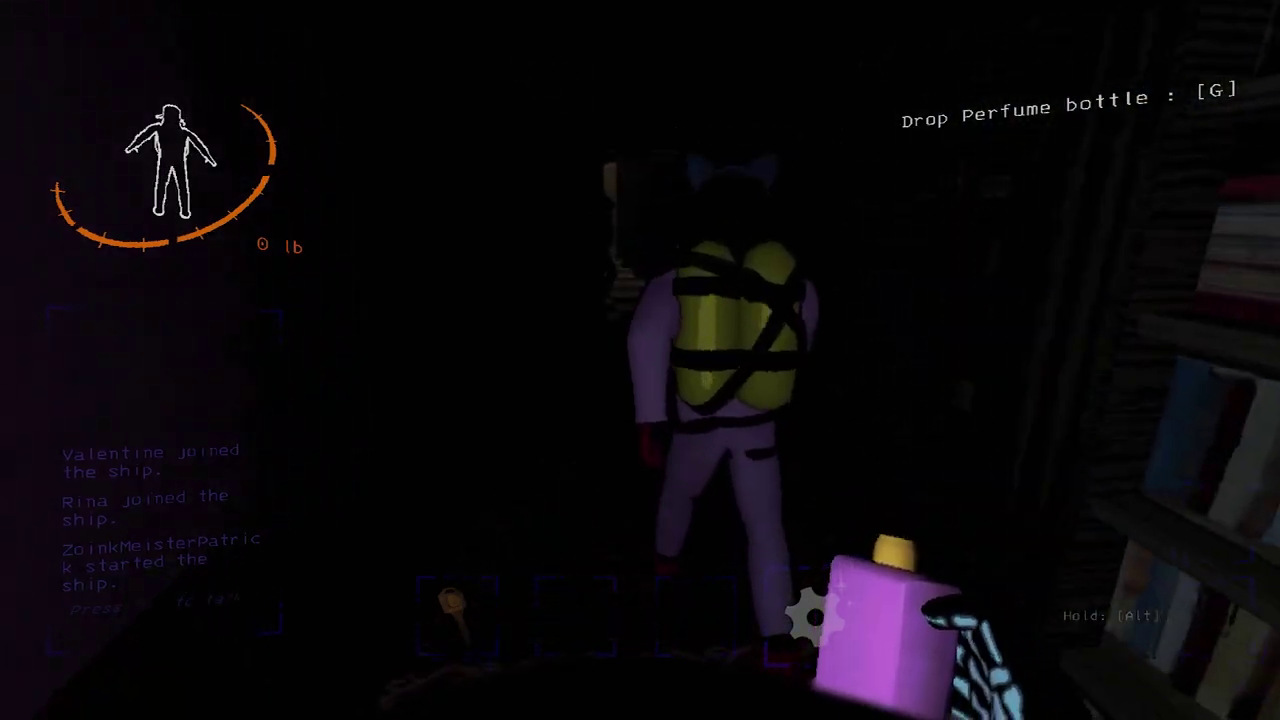
{"action": "key", "text": "w"}
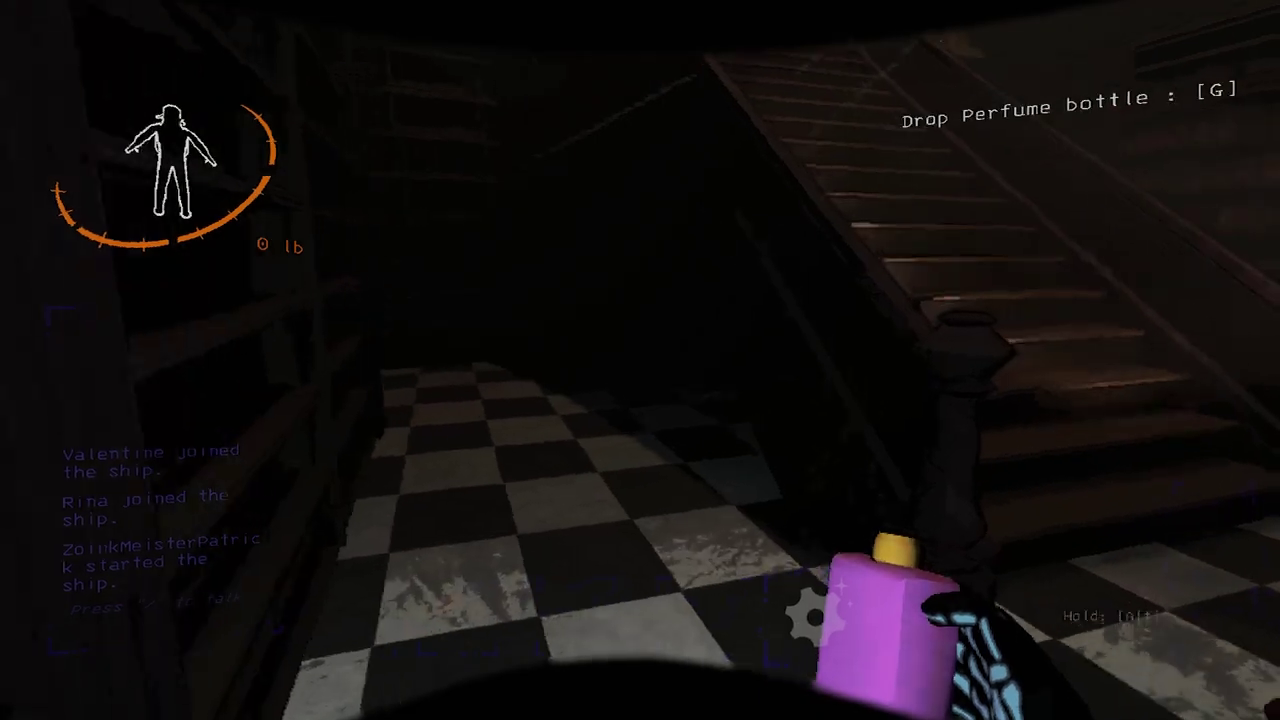
{"action": "right_click", "coordinate": [640, 360]}
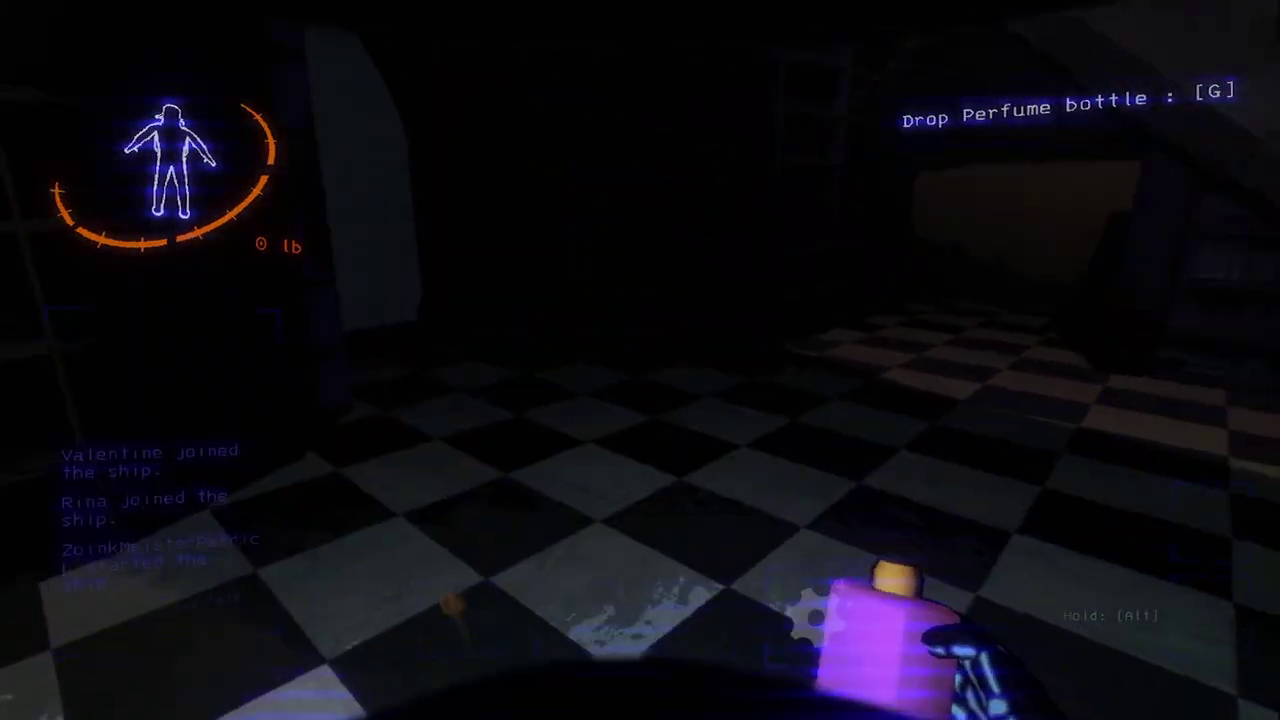
{"action": "key", "text": "w"}
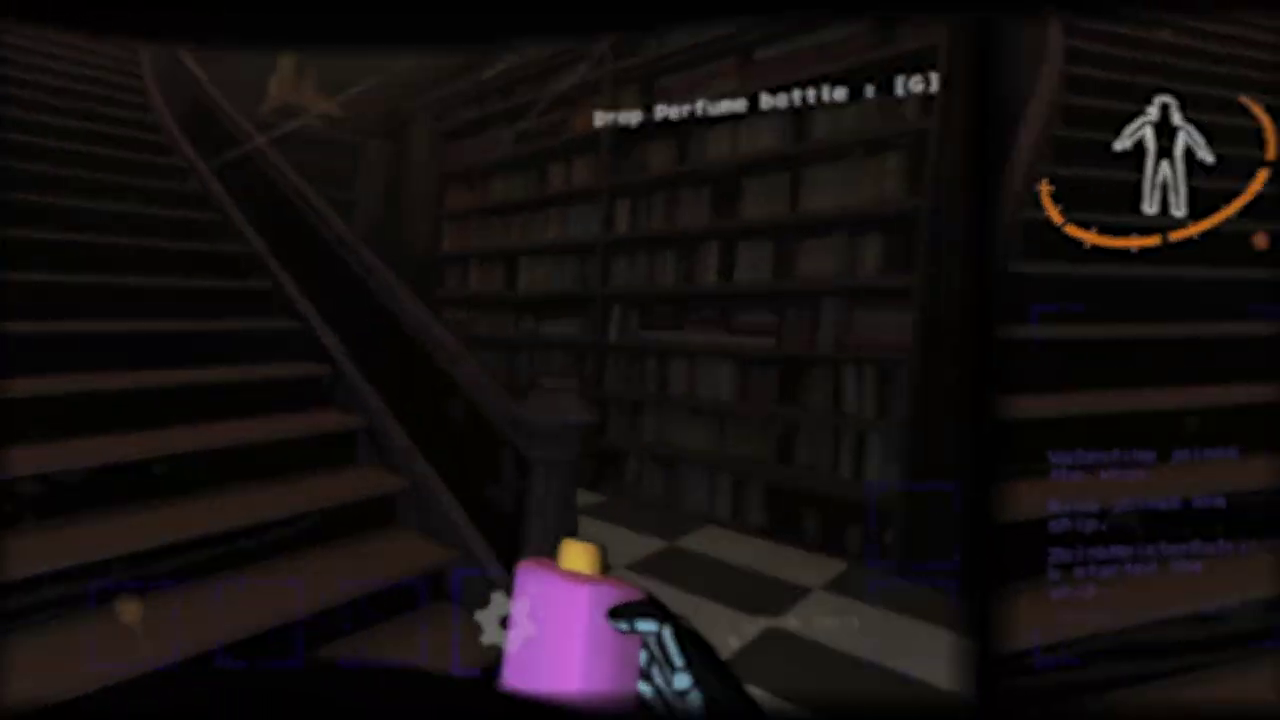
{"action": "right_click", "coordinate": [640, 360]}
Open the door and pick up the Toimari Plush
{"action": "key", "text": "e"}
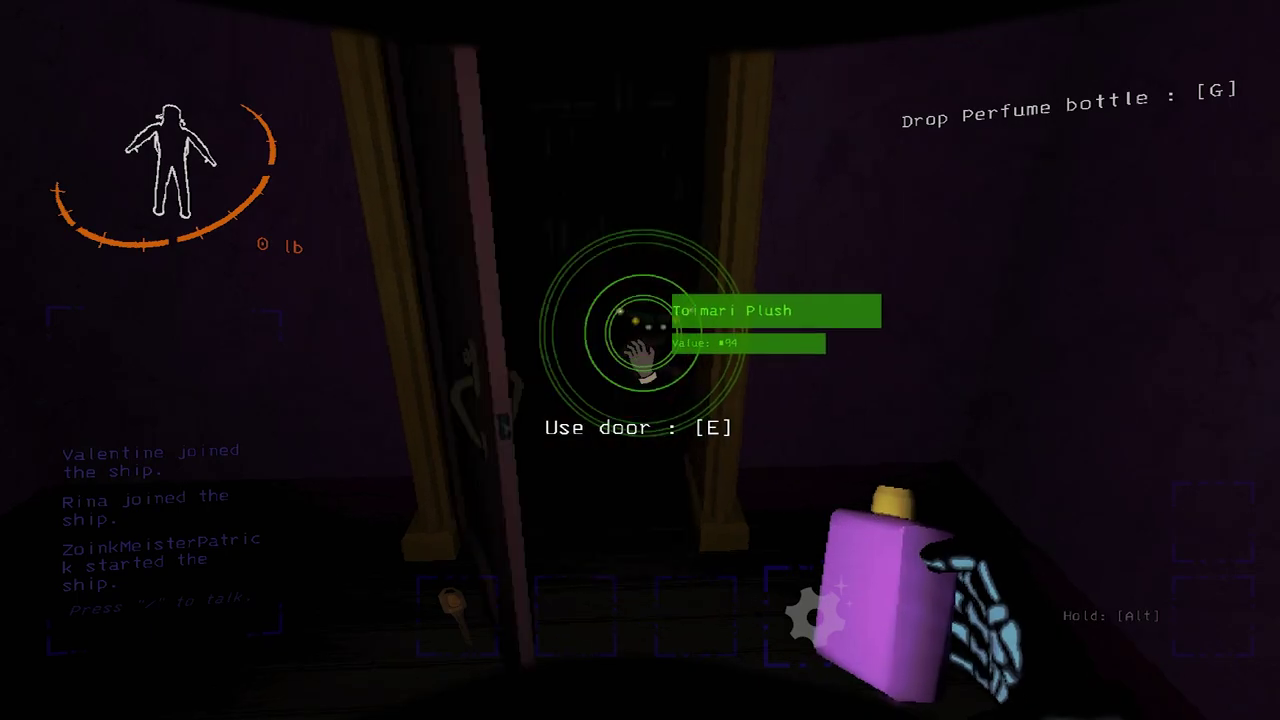
{"action": "key", "text": "w"}
{"action": "key", "text": "e"}
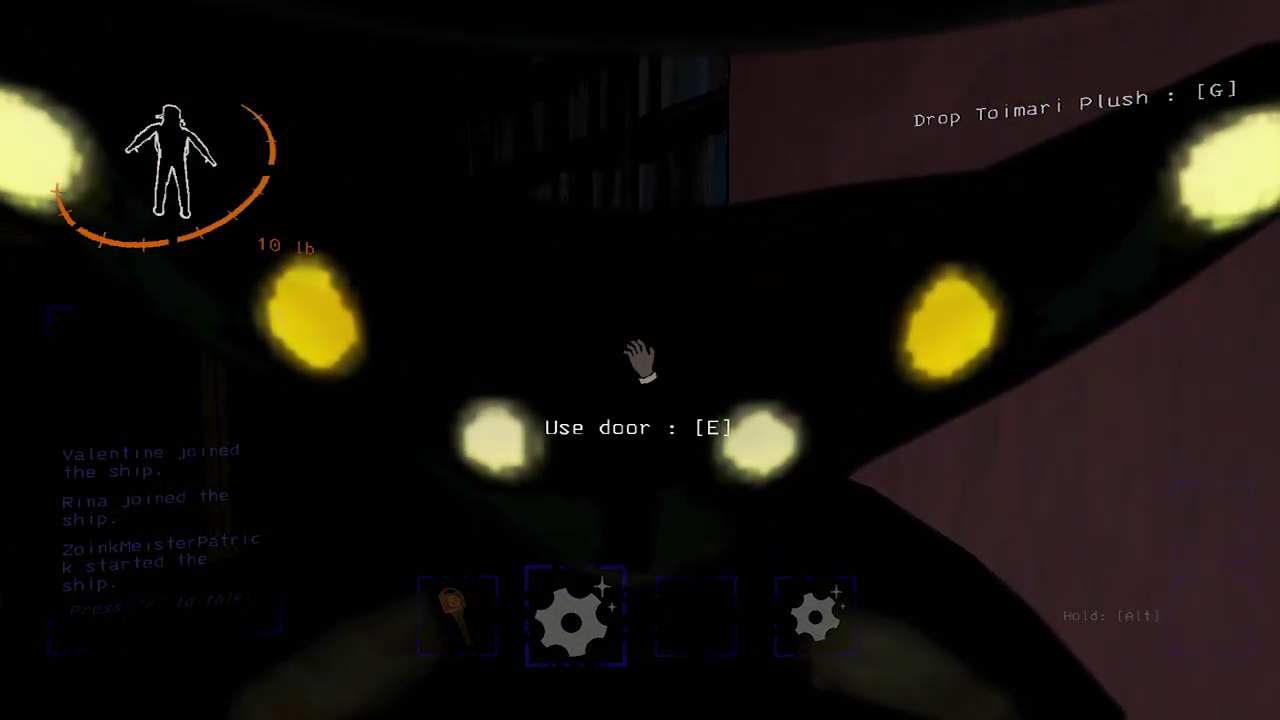
{"action": "scroll", "coordinate": [640, 360], "scroll_direction": "up", "scroll_amount": 1}
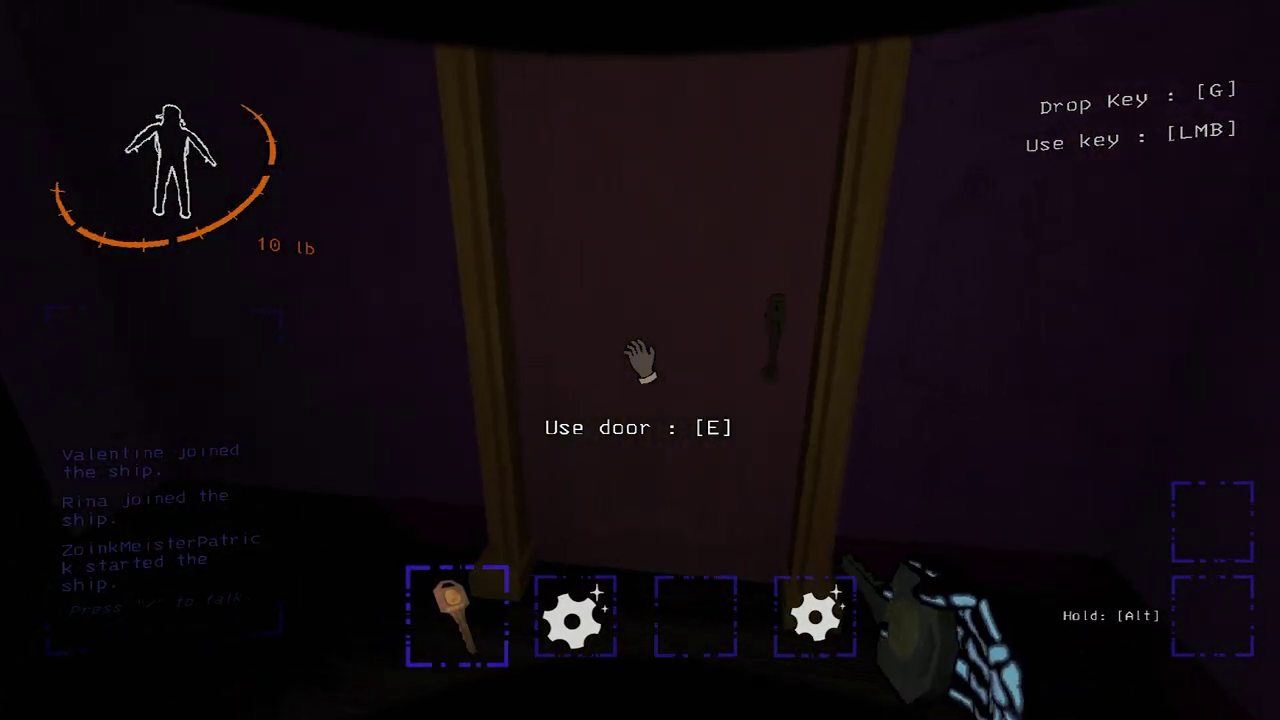
Pass through two doors, scan the bookshelf room, and continue past the fire exit
{"action": "key", "text": "e"}
{"action": "key", "text": "w"}
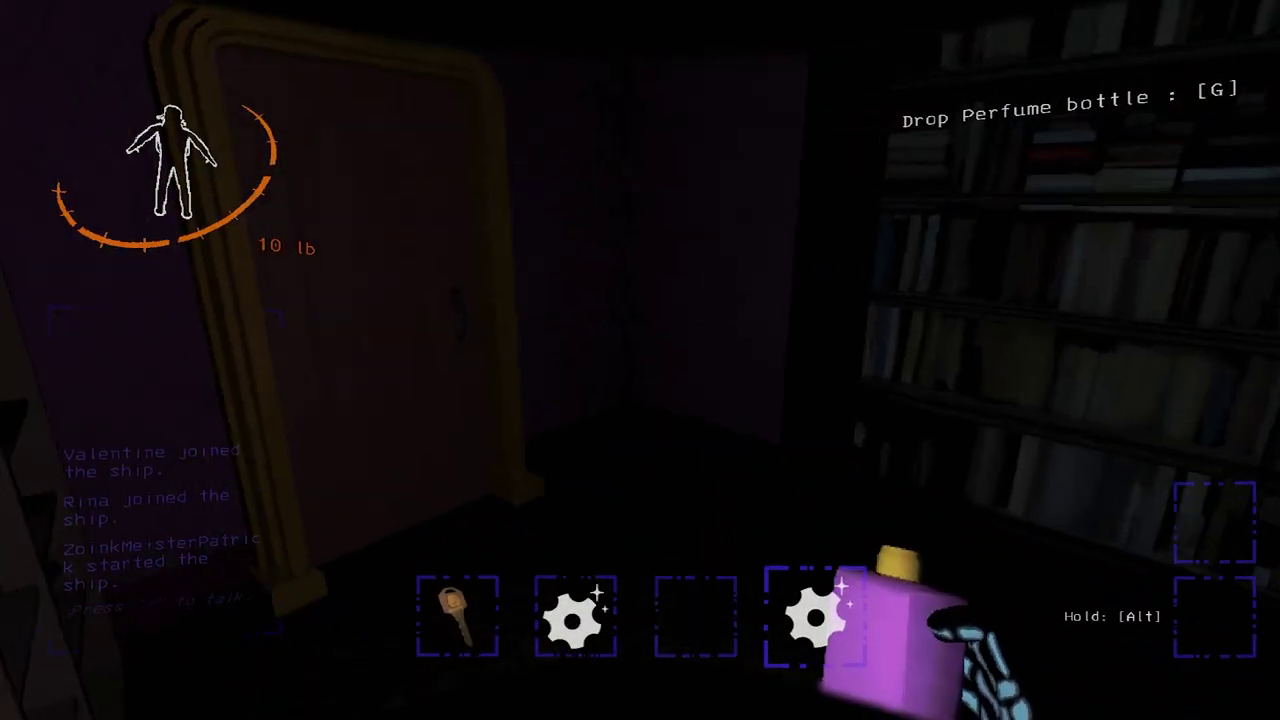
{"action": "key", "text": "e"}
{"action": "scroll", "coordinate": [640, 360], "scroll_direction": "up", "scroll_amount": 1}
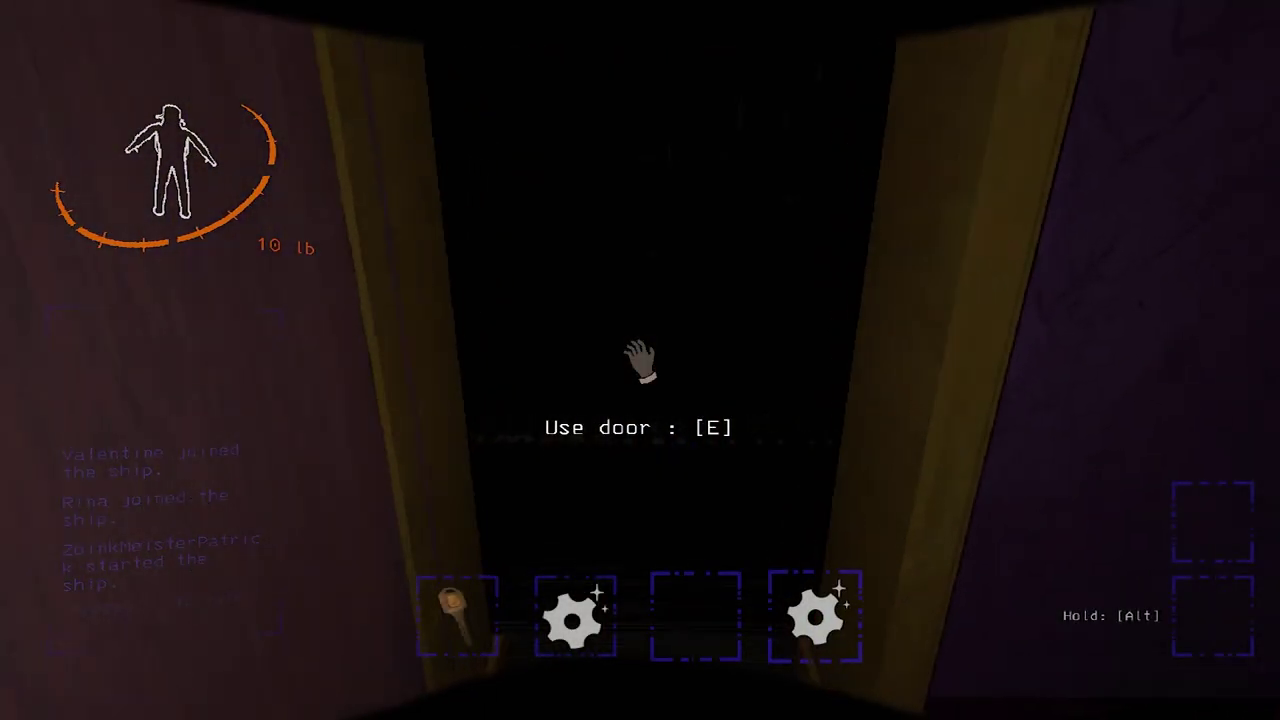
{"action": "key", "text": "w"}
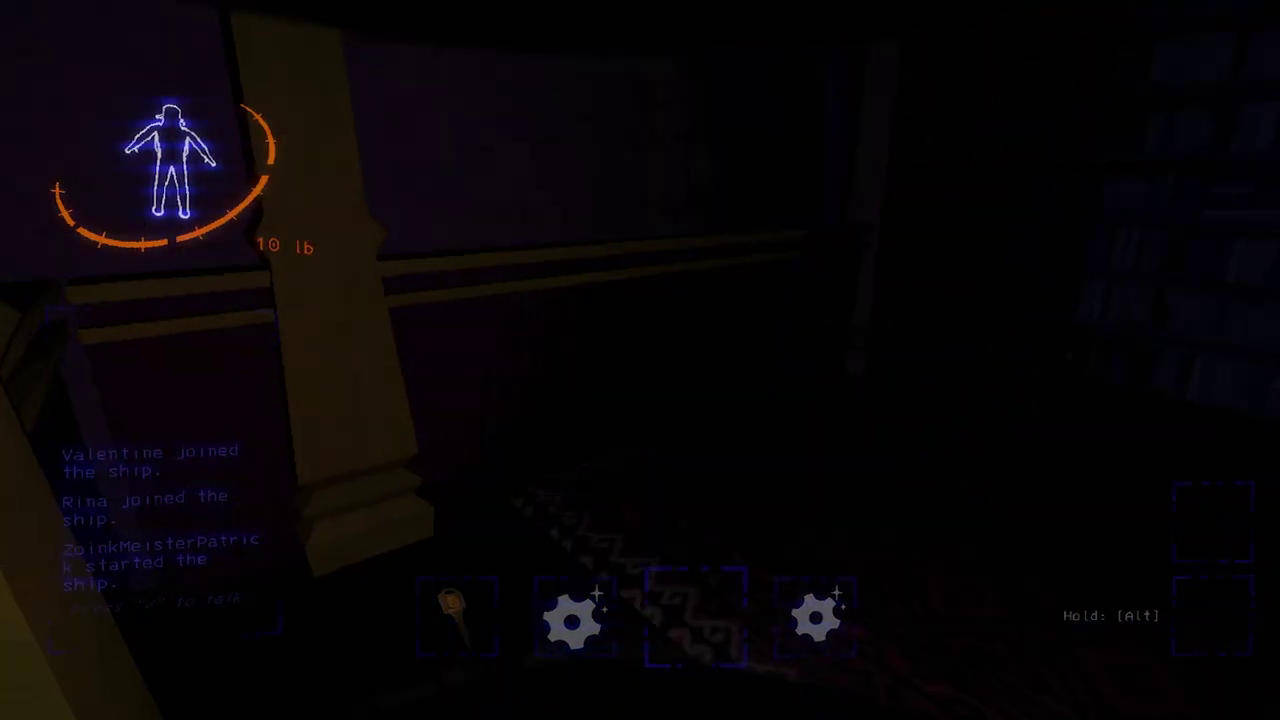
{"action": "right_click", "coordinate": [640, 360]}
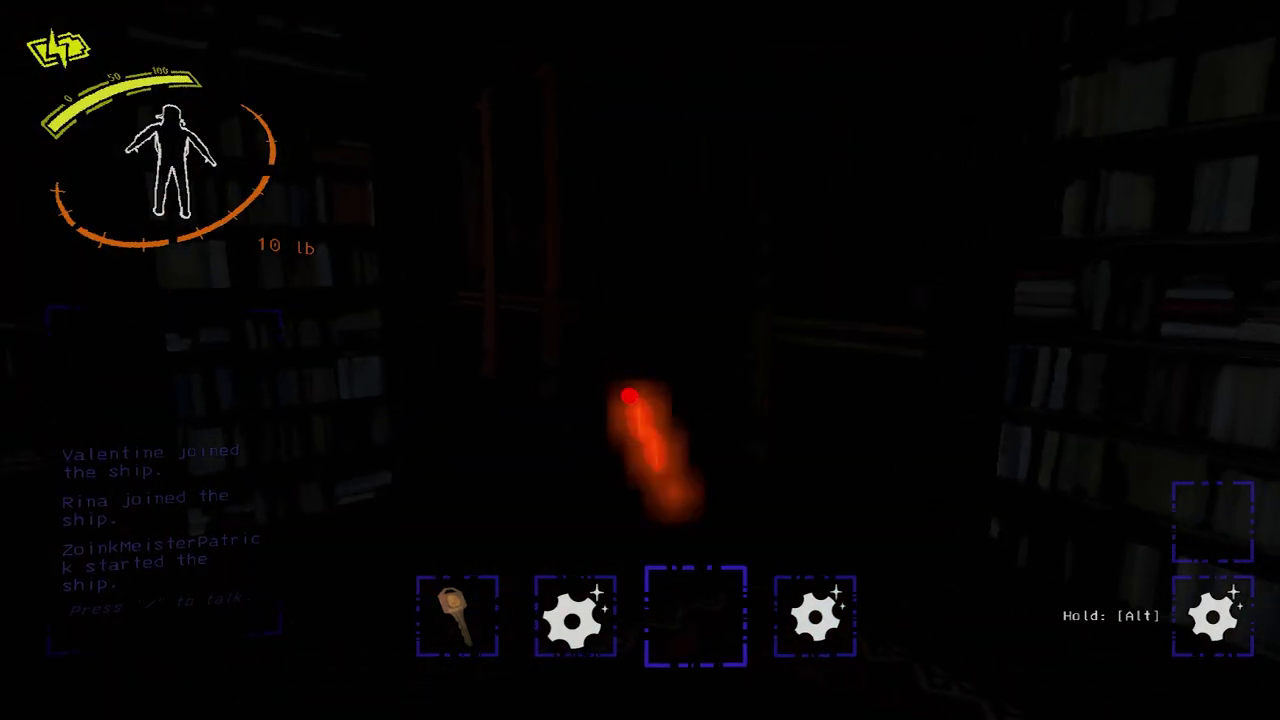
{"action": "key", "text": "w"}
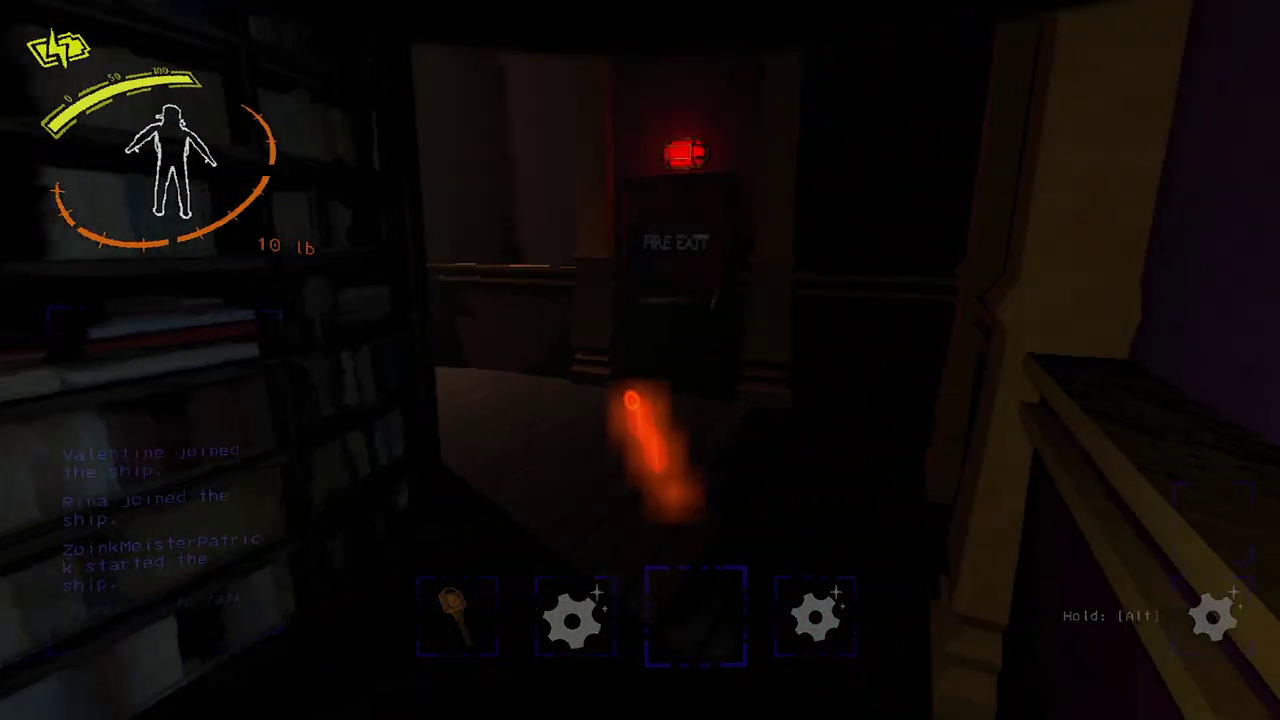
{"action": "key", "text": "w"}
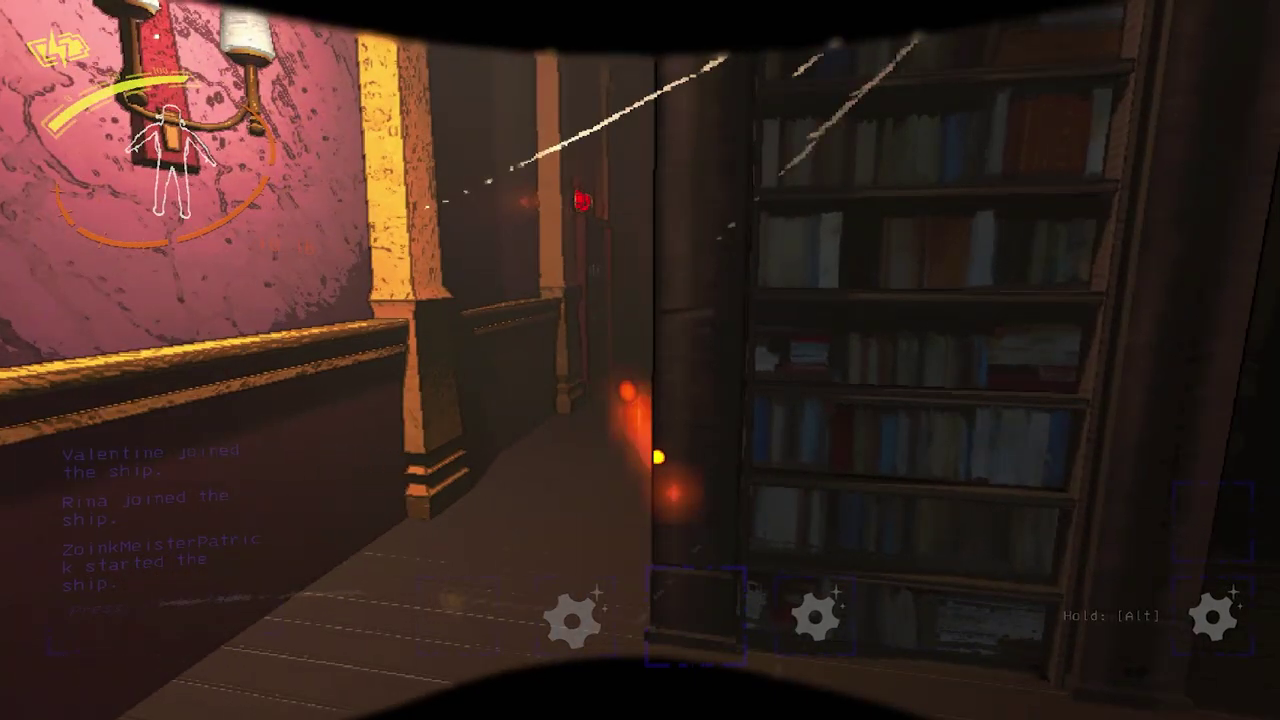
{"action": "scroll", "coordinate": [640, 360], "scroll_direction": "up", "scroll_amount": 1}
{"action": "scroll", "coordinate": [640, 360], "scroll_direction": "down", "scroll_amount": 1}
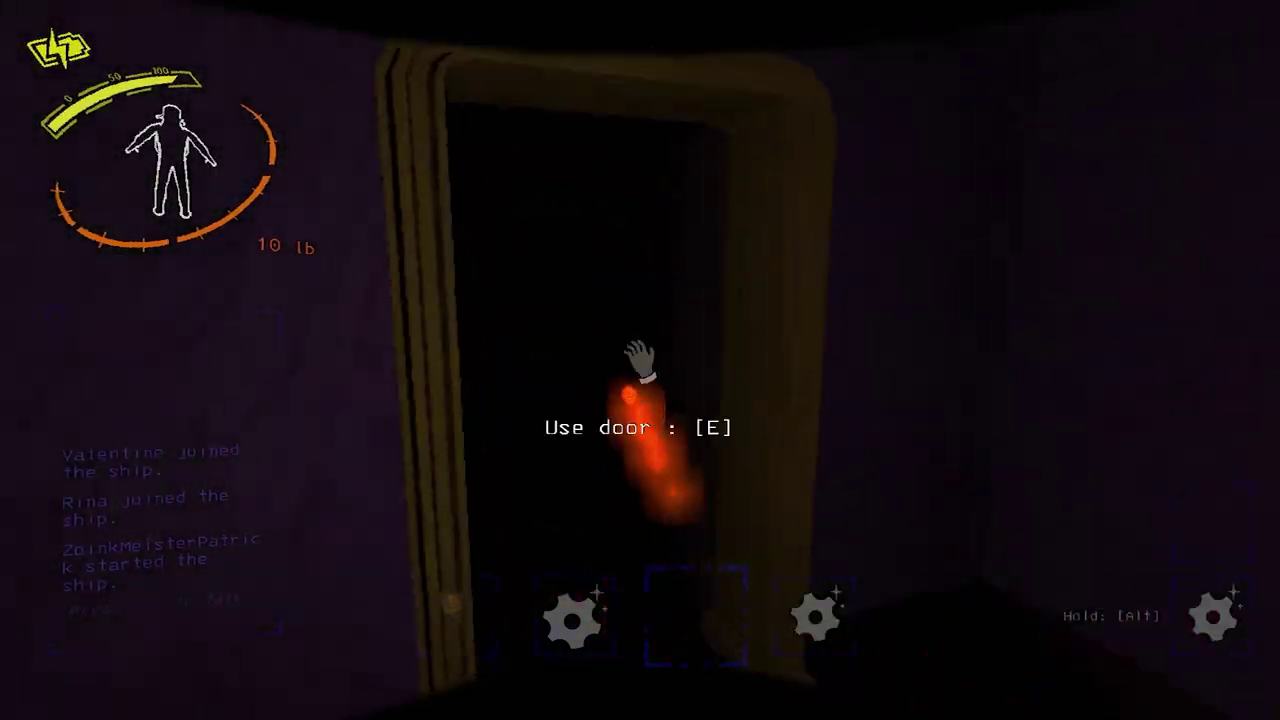
Open the double doors onto the balcony and the door leading off it
{"action": "key", "text": "e"}
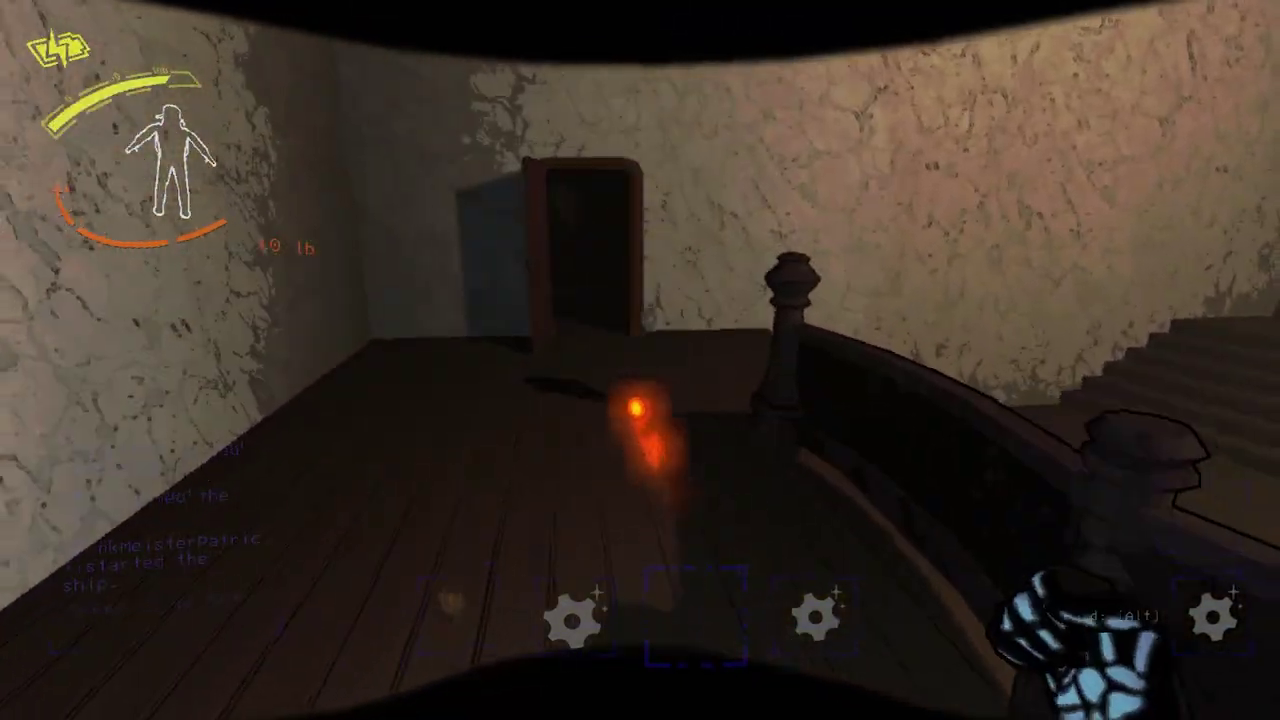
{"action": "key", "text": "e"}
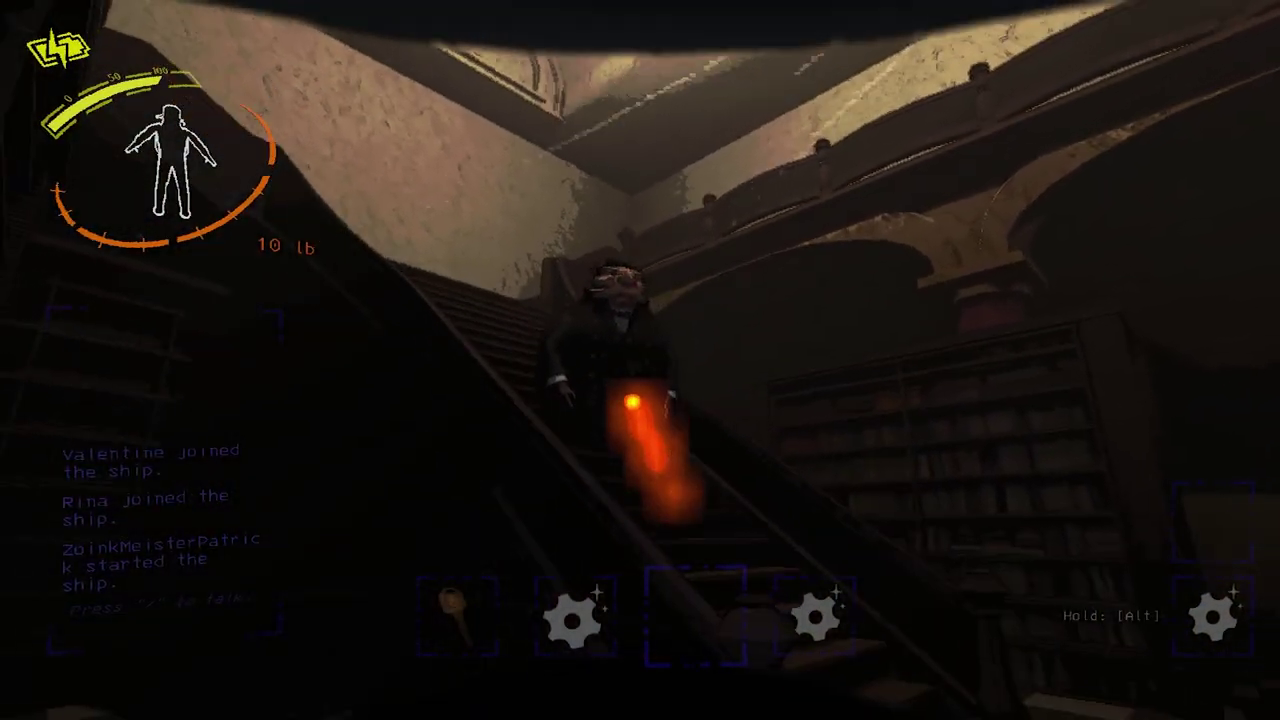
{"action": "scroll", "coordinate": [640, 360], "scroll_direction": "down", "scroll_amount": 1}
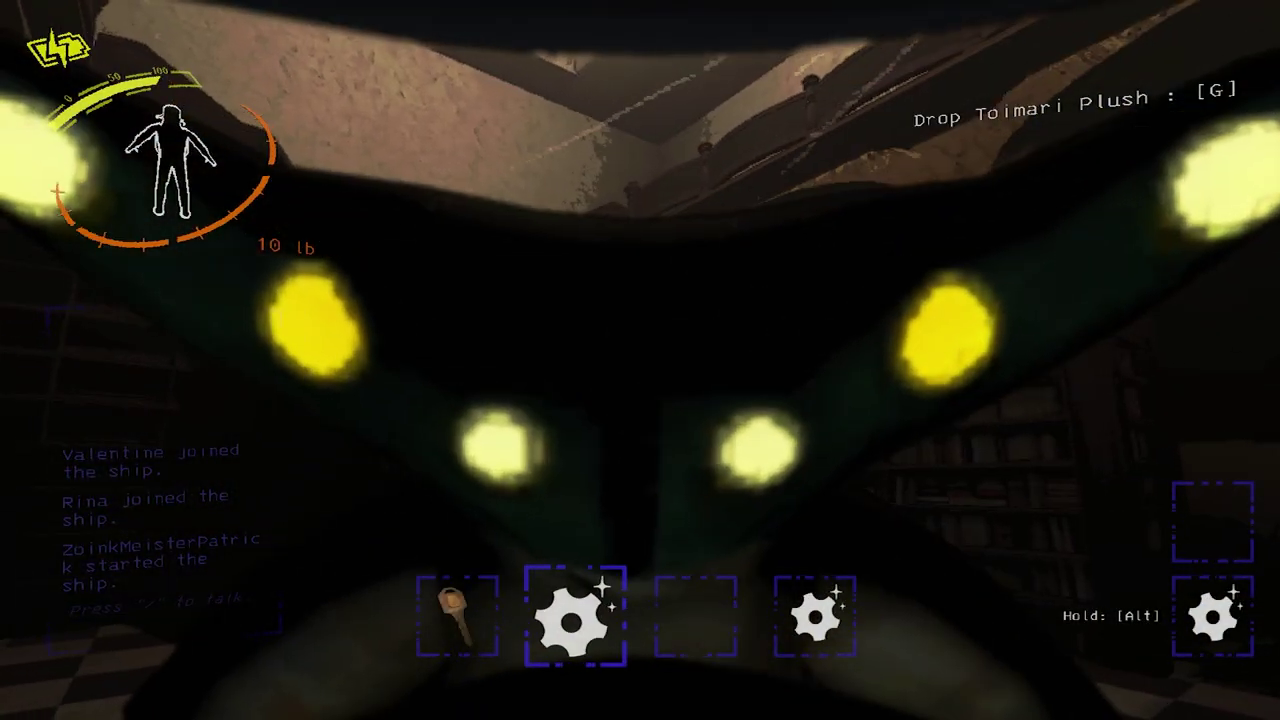
{"action": "scroll", "coordinate": [640, 360], "scroll_direction": "down", "scroll_amount": 1}
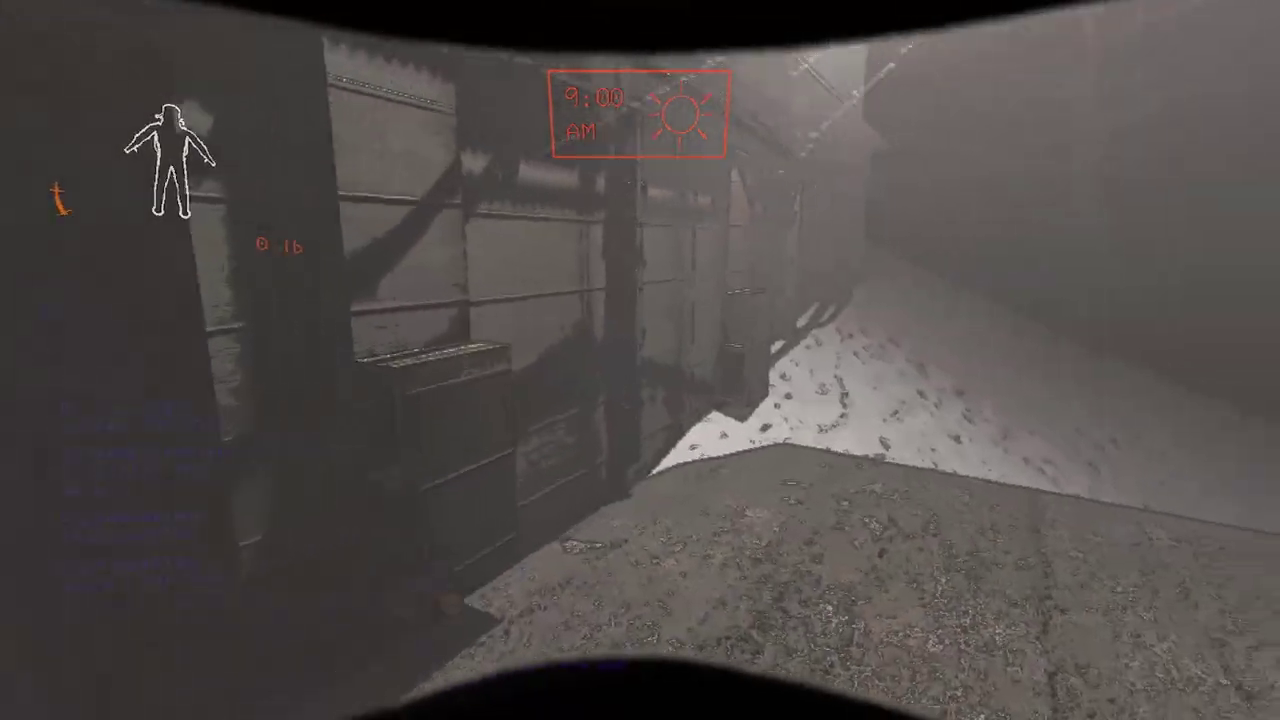
Enter the facility, scan the floor and pick up the key
{"action": "key", "text": "e"}
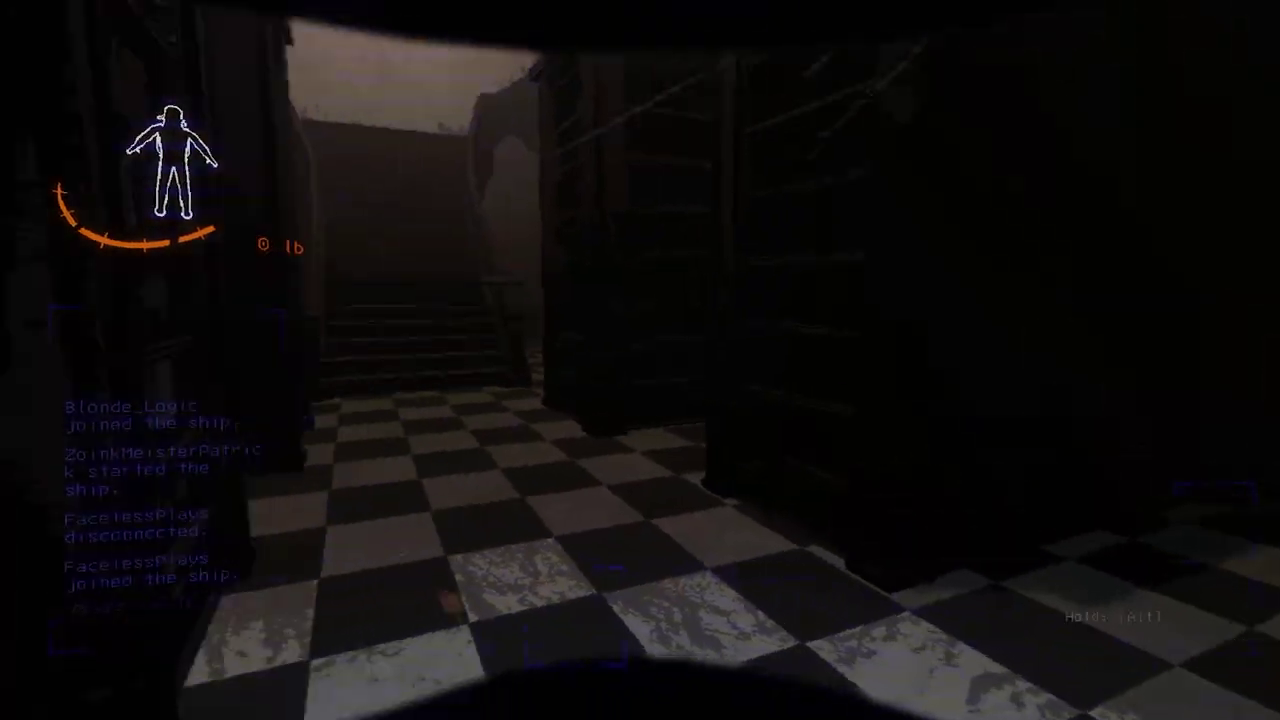
{"action": "right_click", "coordinate": [640, 360]}
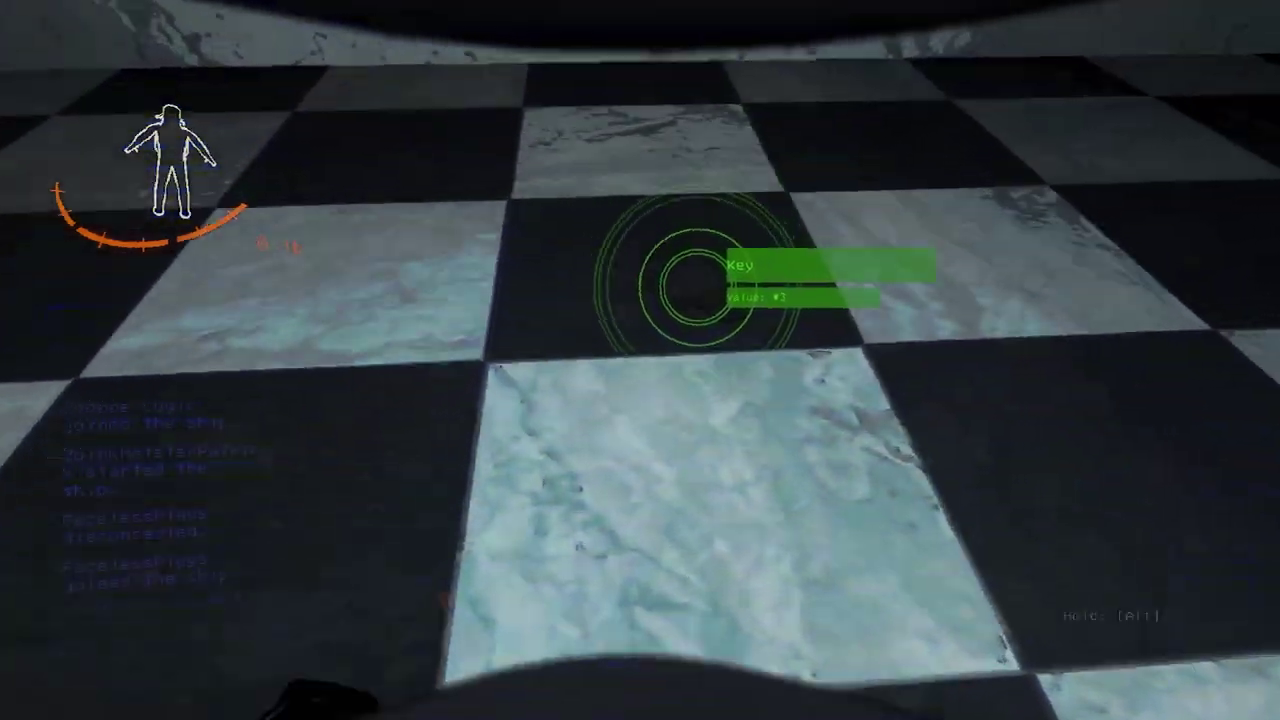
{"action": "key", "text": "e"}
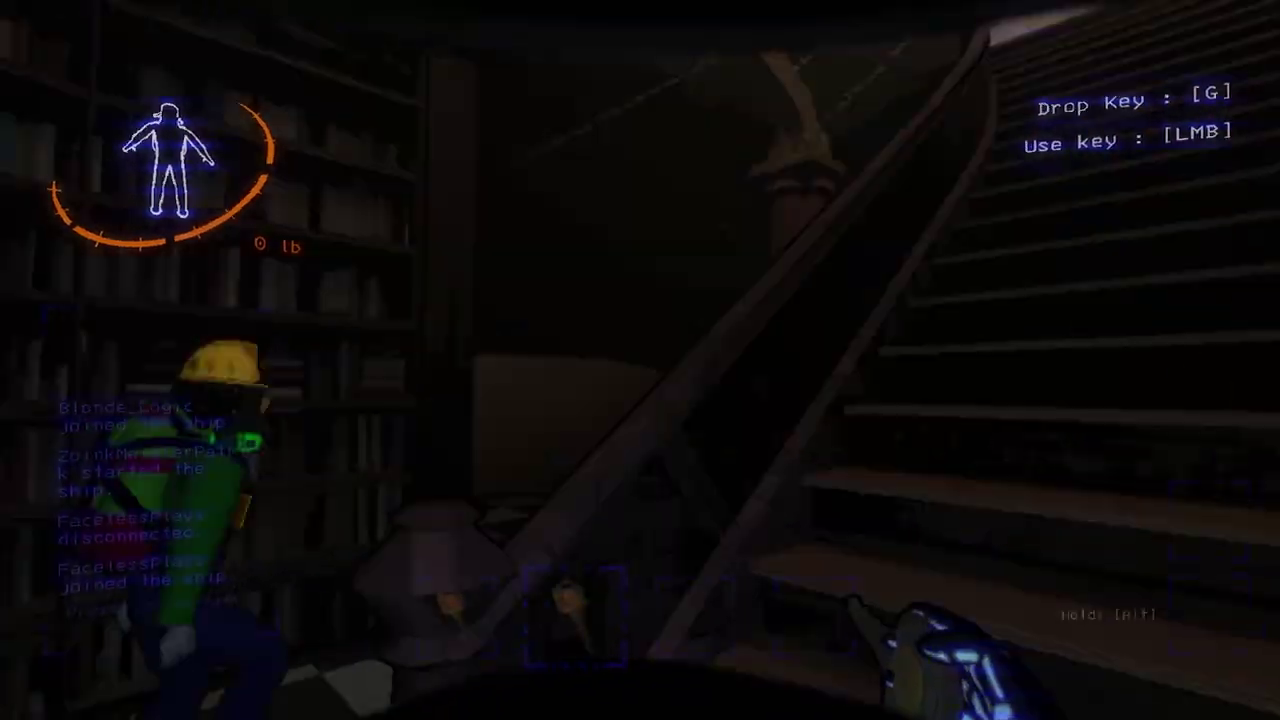
Climb the stairs into the tiled room and grab the Arson Plush, worth 68
{"action": "key", "text": "w"}
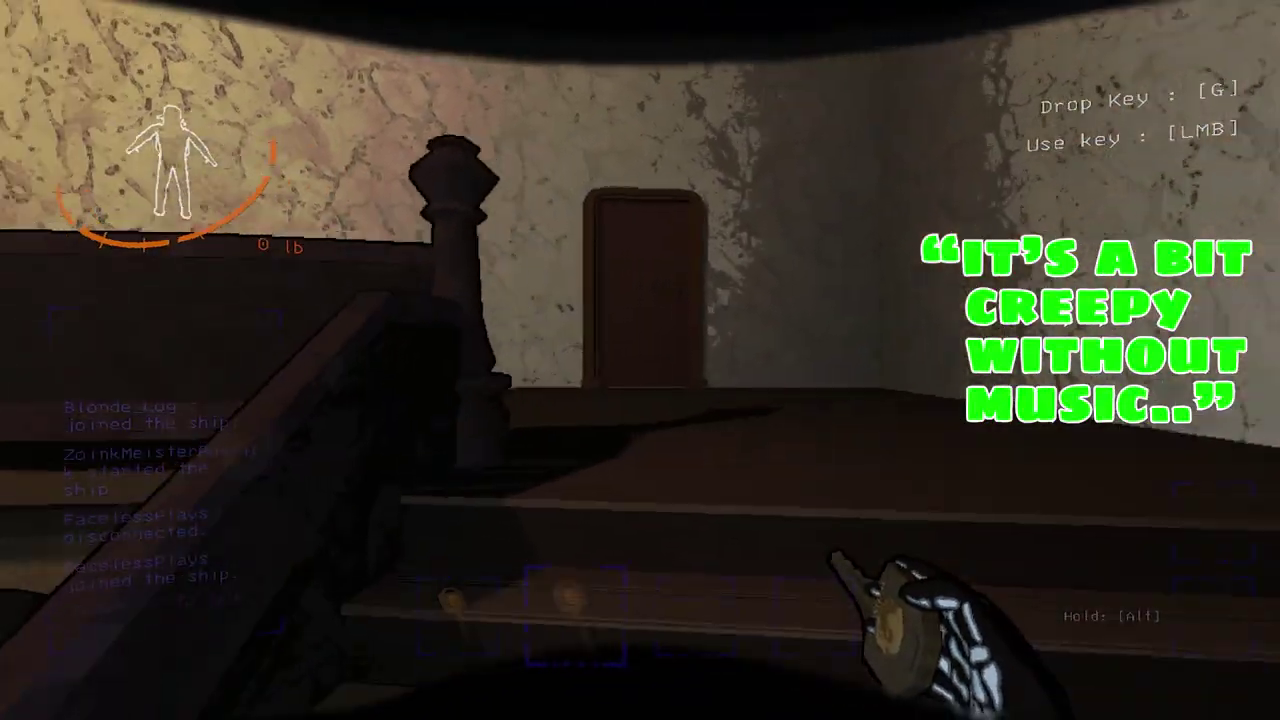
{"action": "key", "text": "w"}
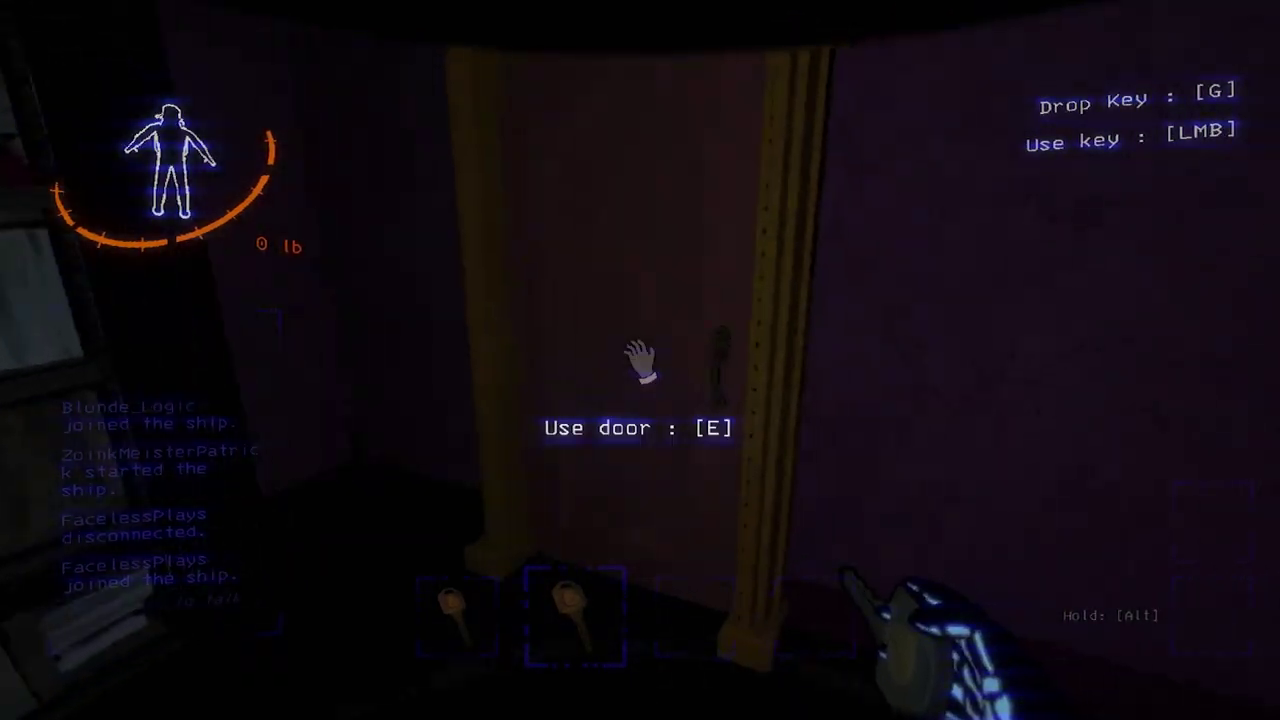
{"action": "key", "text": "e"}
{"action": "key", "text": "w"}
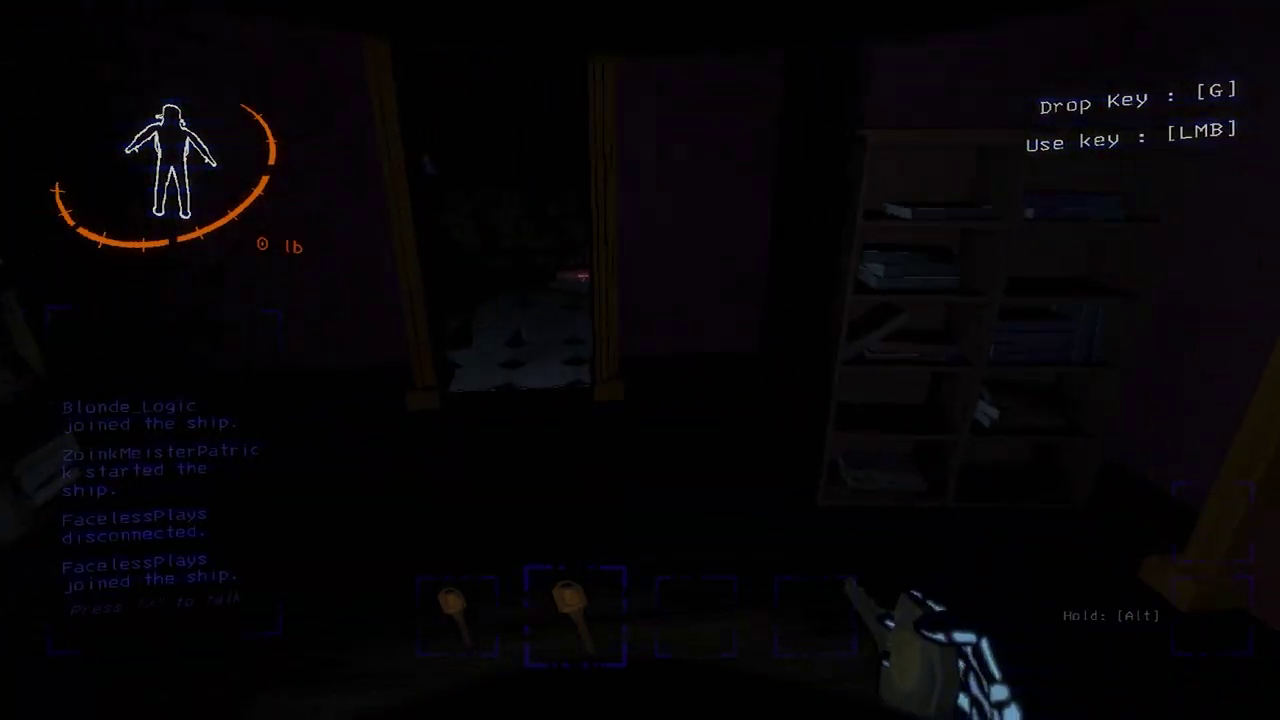
{"action": "key", "text": "w"}
{"action": "right_click", "coordinate": [640, 360]}
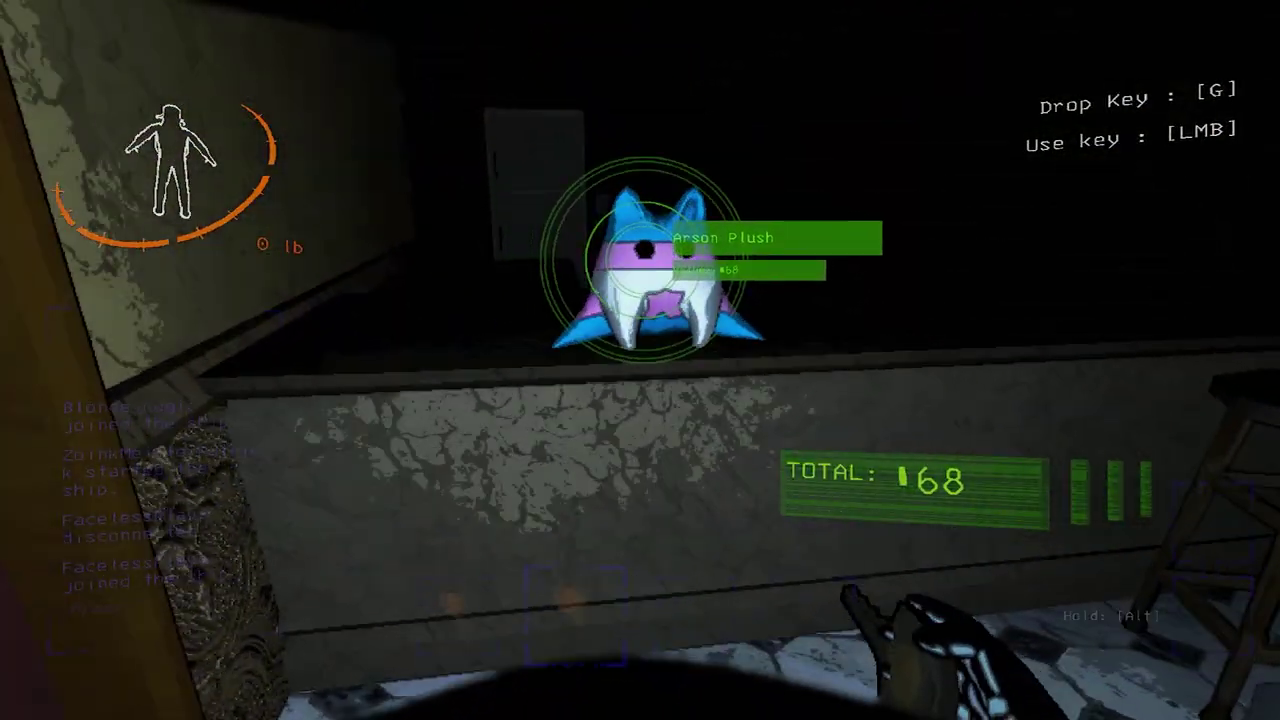
{"action": "key", "text": "e"}
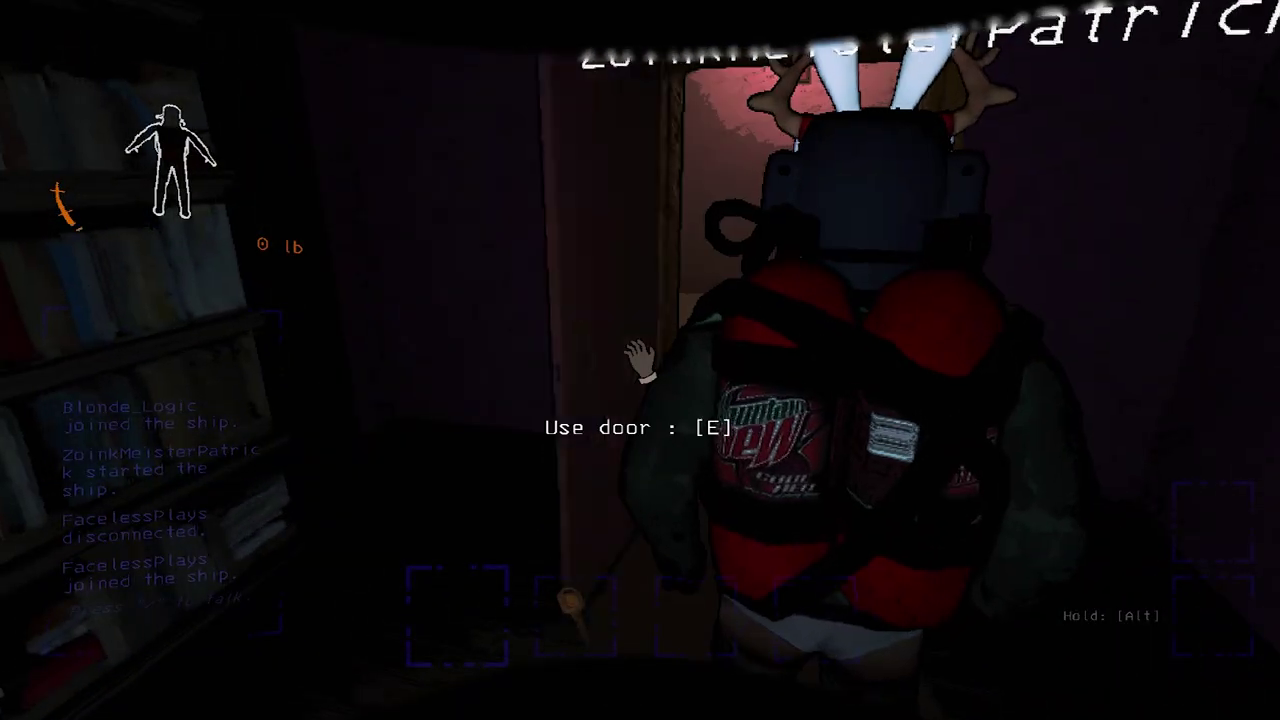
{"action": "key", "text": "w"}
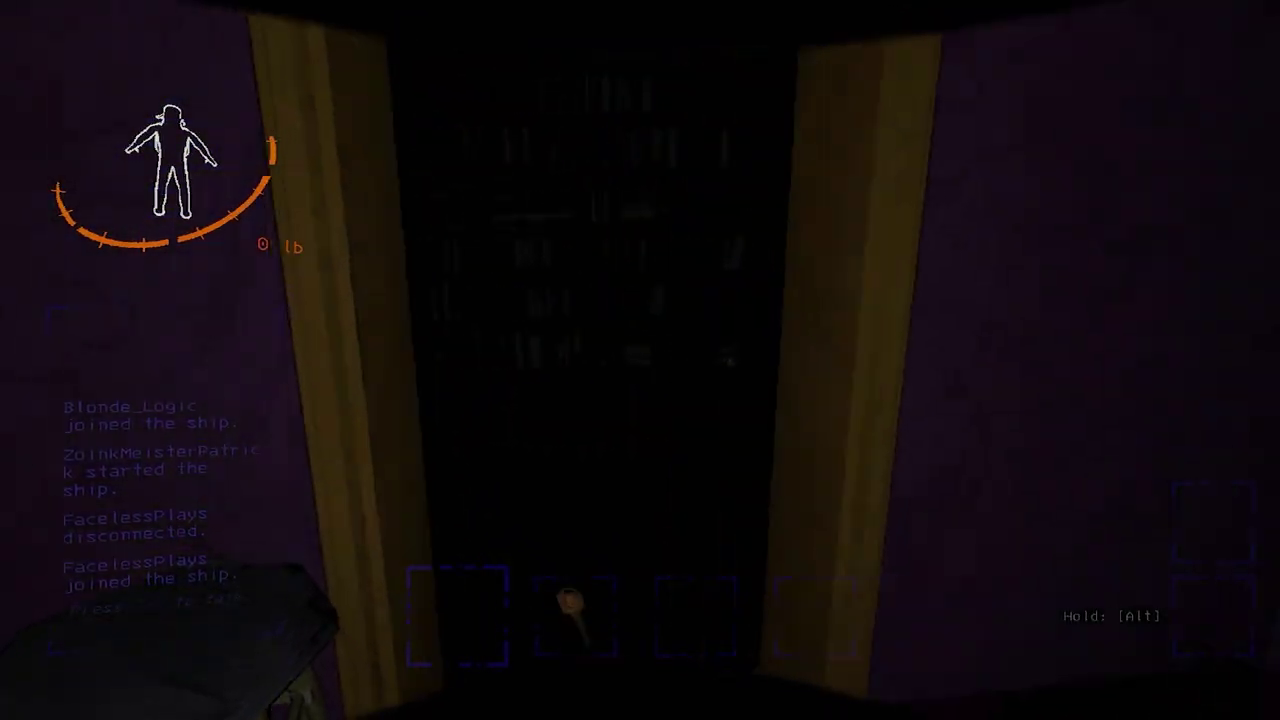
Scan the bookshelf room and pick up the Easter egg
{"action": "right_click", "coordinate": [640, 360]}
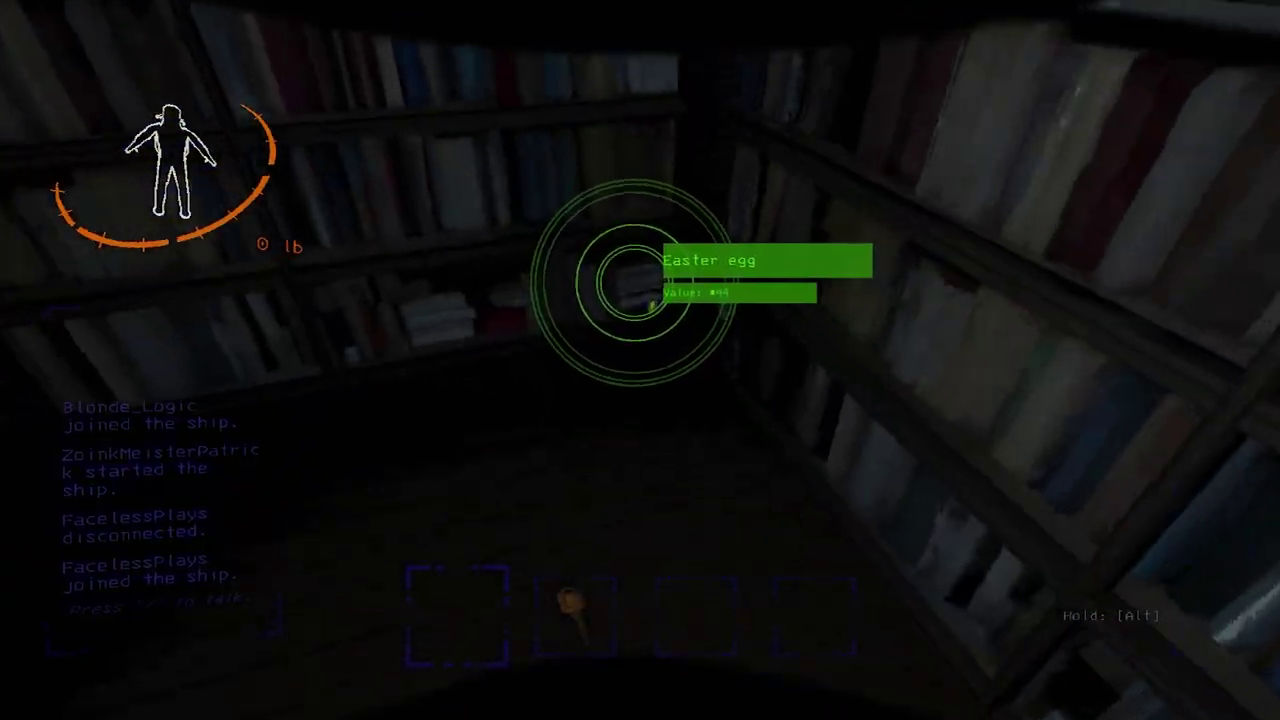
{"action": "key", "text": "e"}
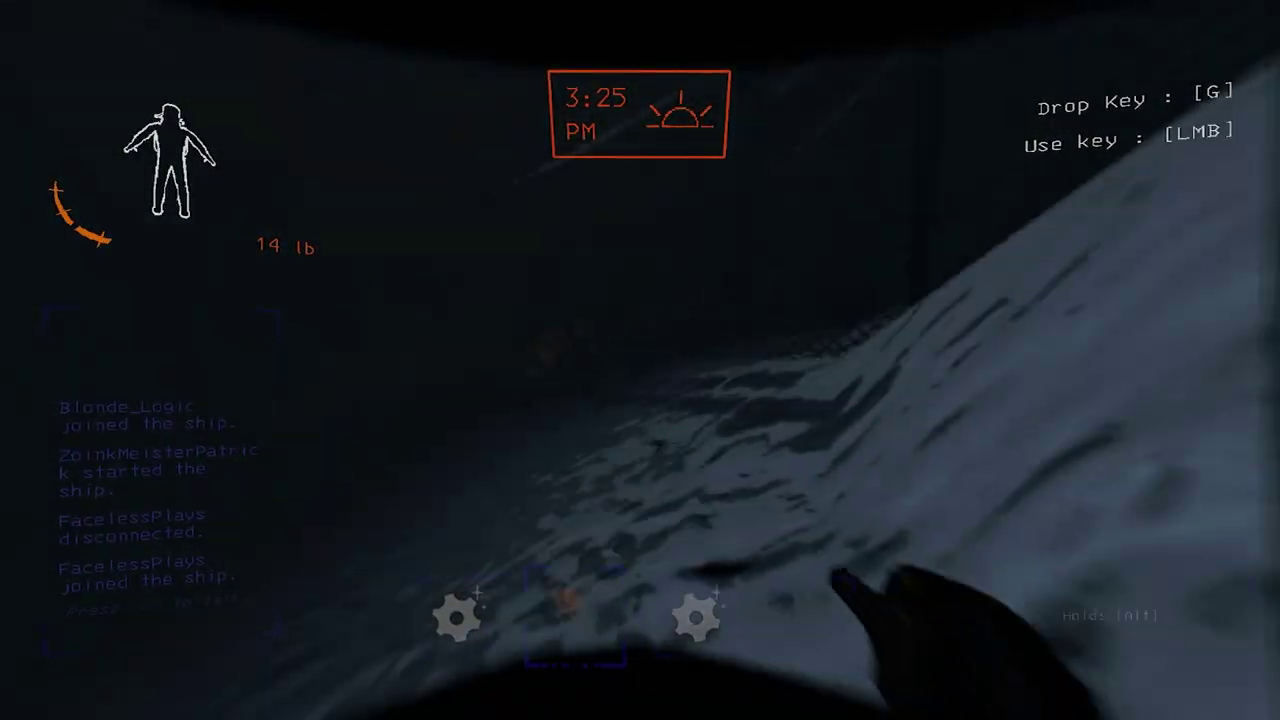
Scan the snowy woods for creatures and items
{"action": "right_click", "coordinate": [640, 360]}
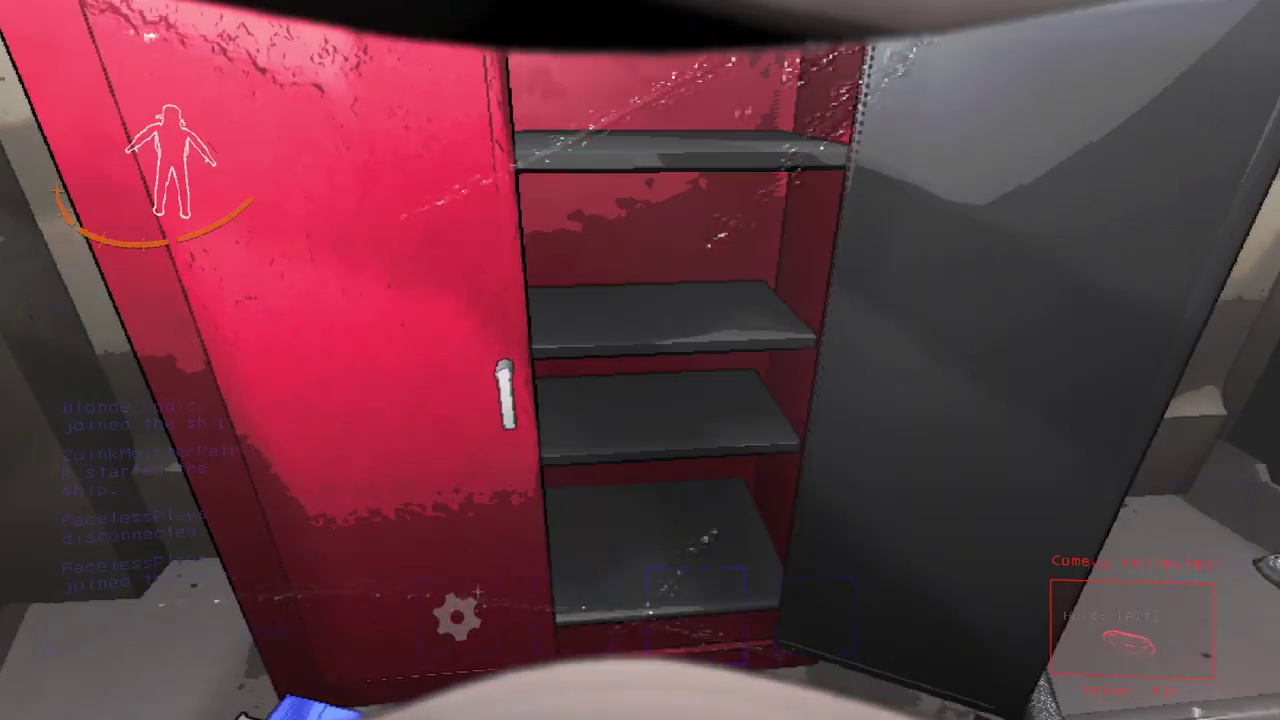
{"action": "scroll", "coordinate": [640, 360], "scroll_direction": "down", "scroll_amount": 1}
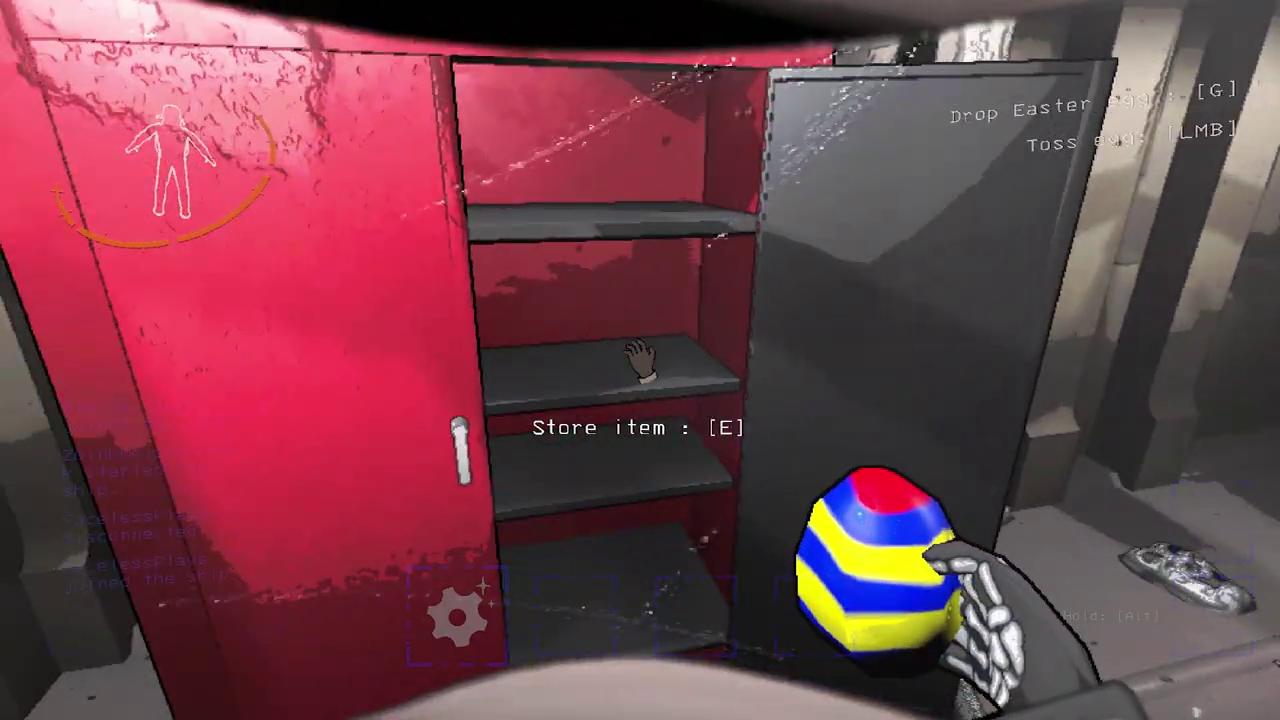
Place the Easter egg on the locker shelf and check the ship total of 669
{"action": "key", "text": "e"}
{"action": "right_click", "coordinate": [640, 358]}
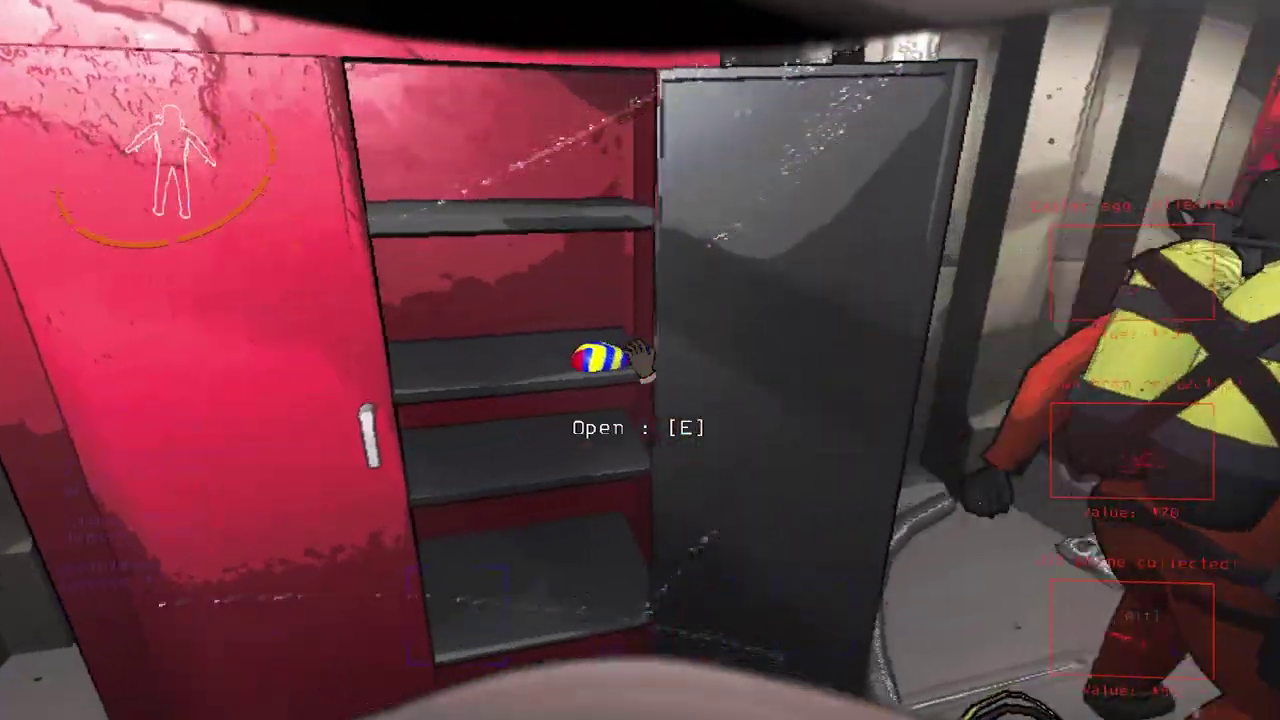
{"action": "key", "text": "s"}
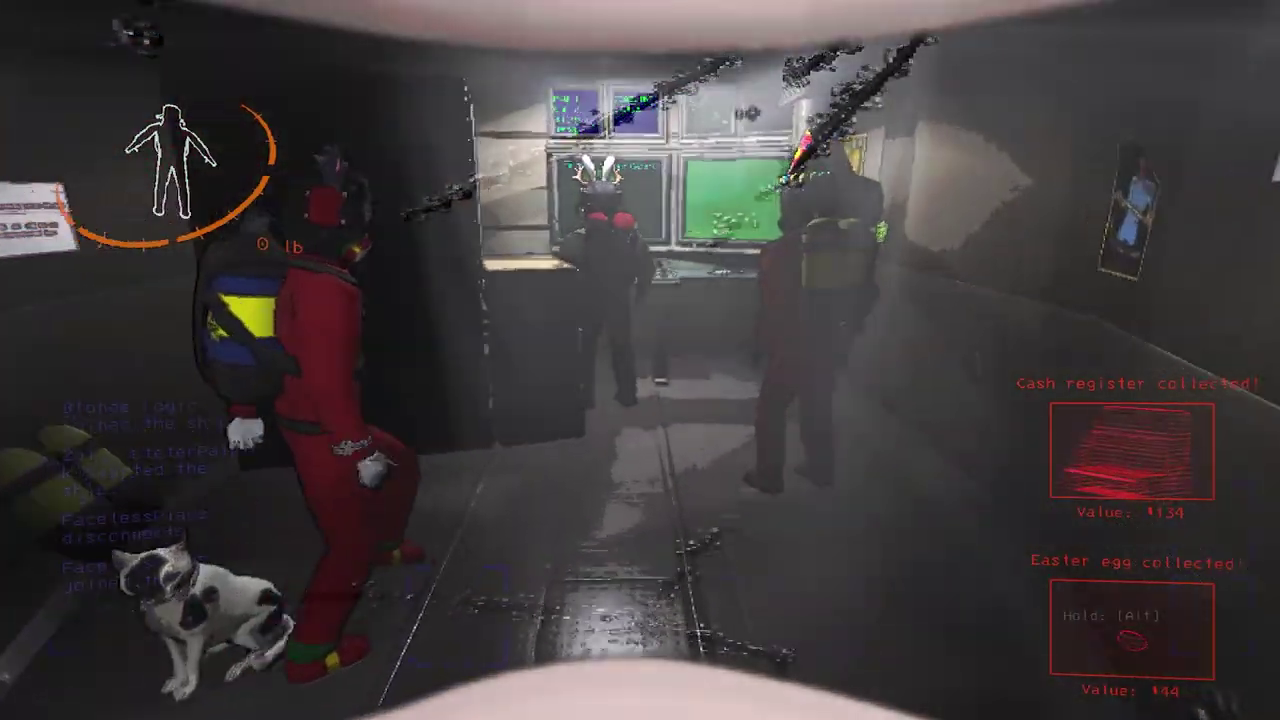
{"action": "key", "text": "w"}
{"action": "right_click", "coordinate": [640, 358]}
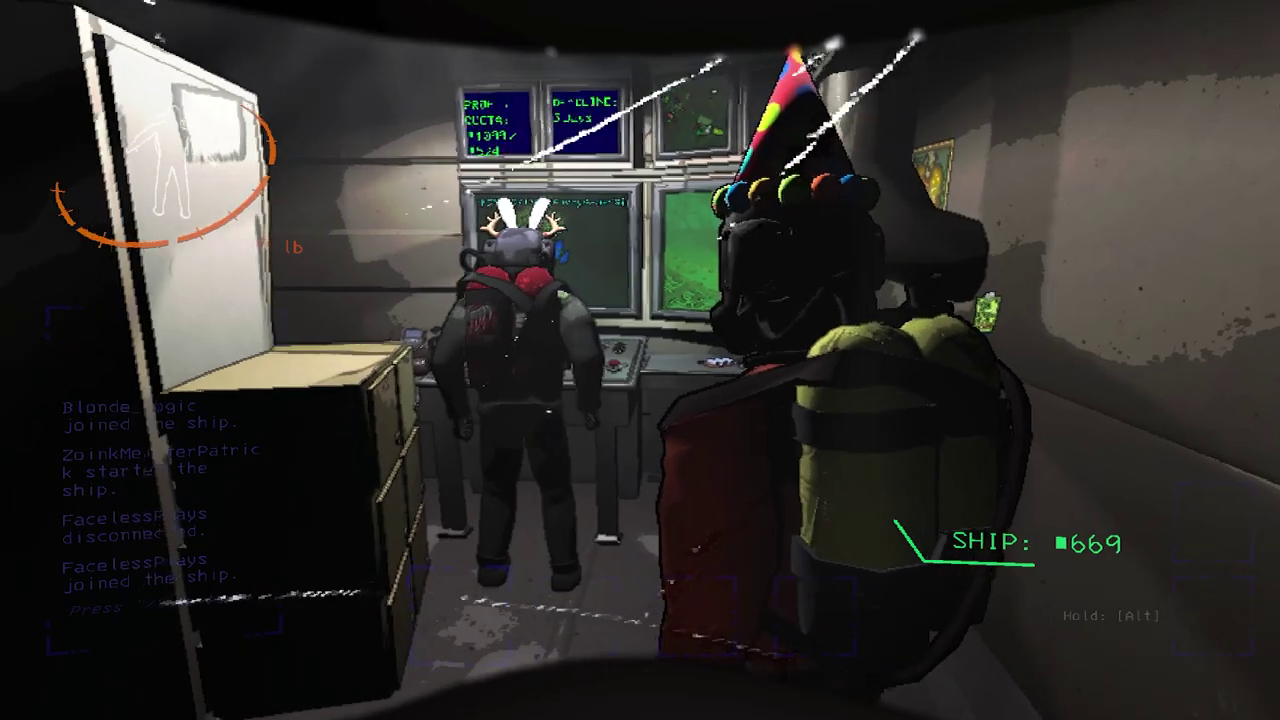
Walk back along the corridor past the suits and the locker to the ship doorway
{"action": "key", "text": "w"}
{"action": "key", "text": "w"}
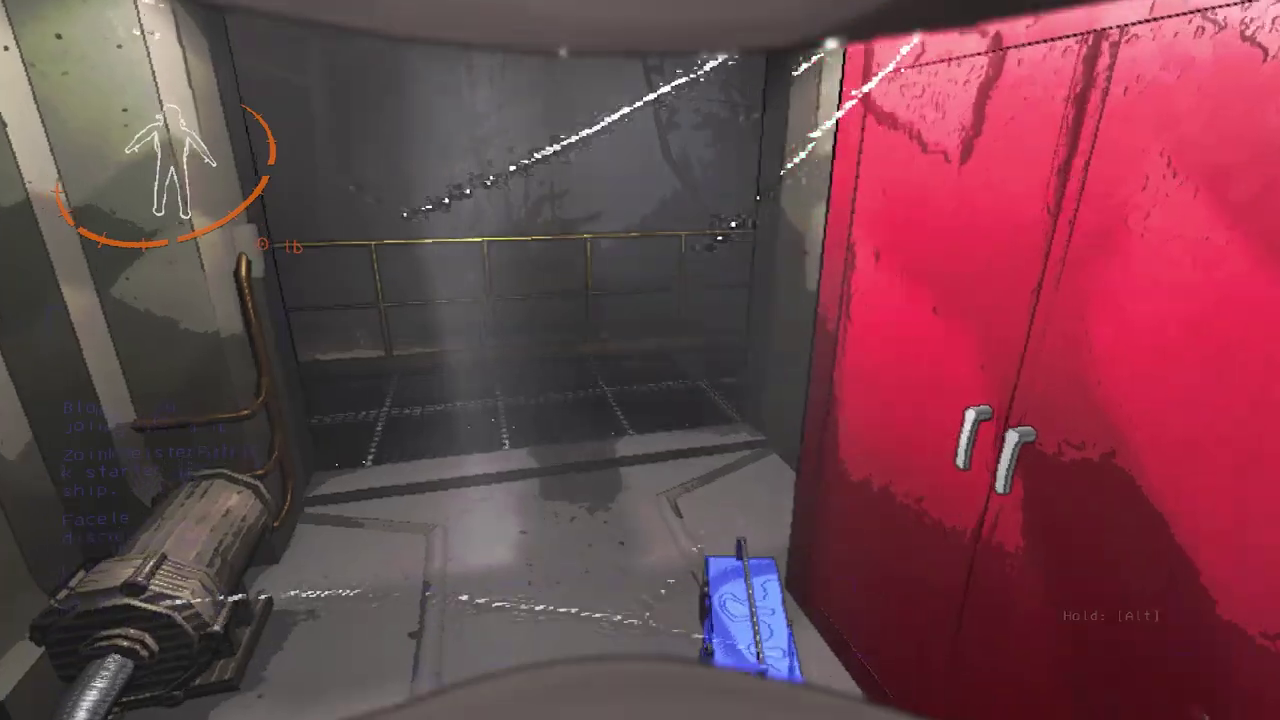
{"action": "key", "text": "w"}
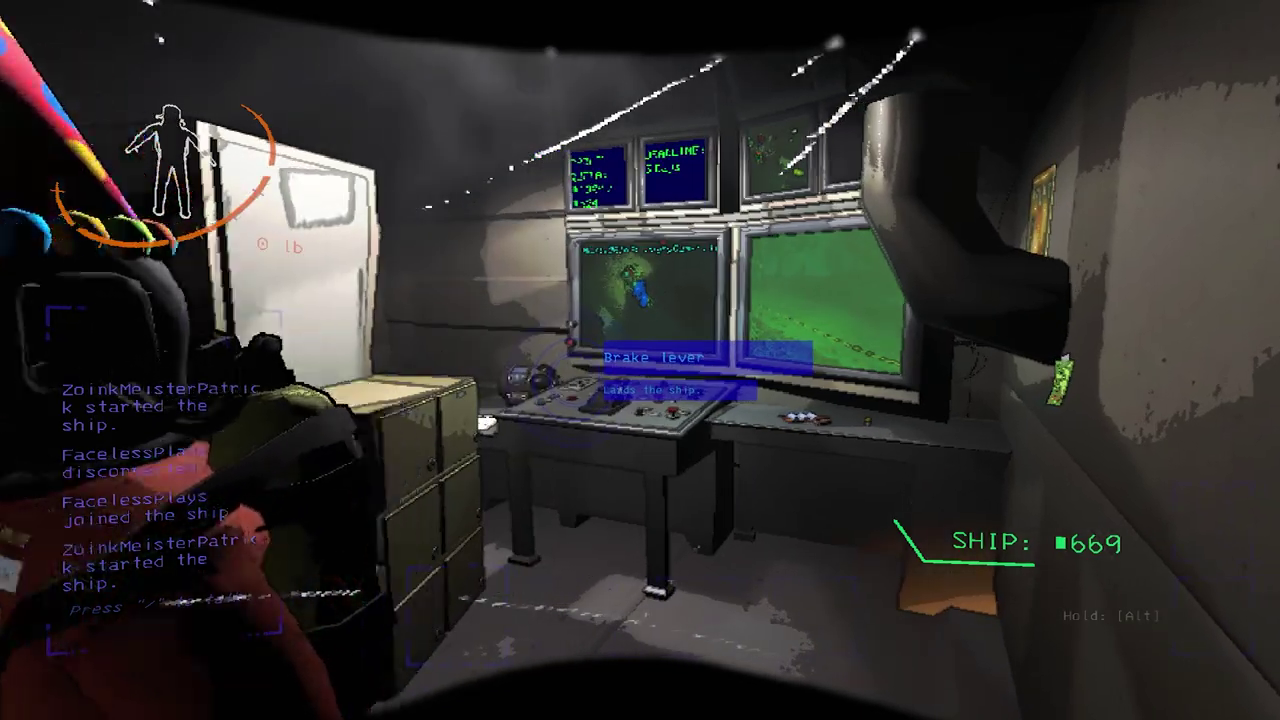
{"action": "key", "text": "w"}
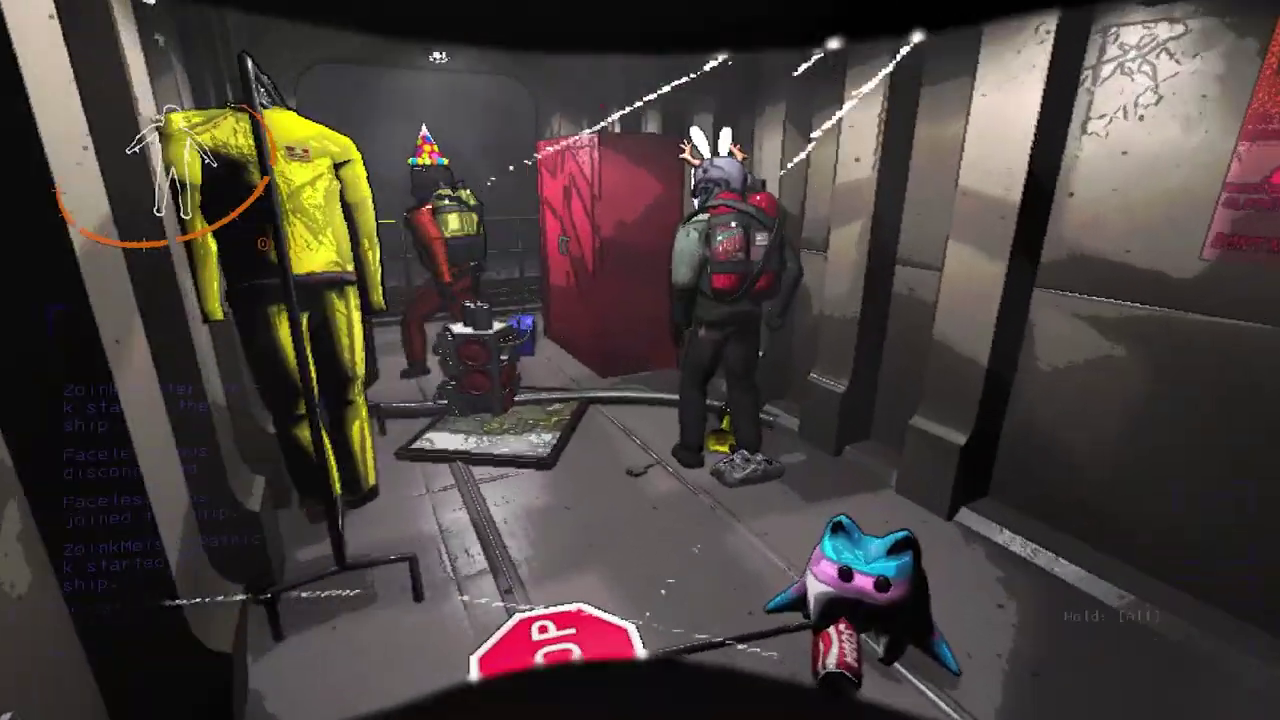
{"action": "key", "text": "w"}
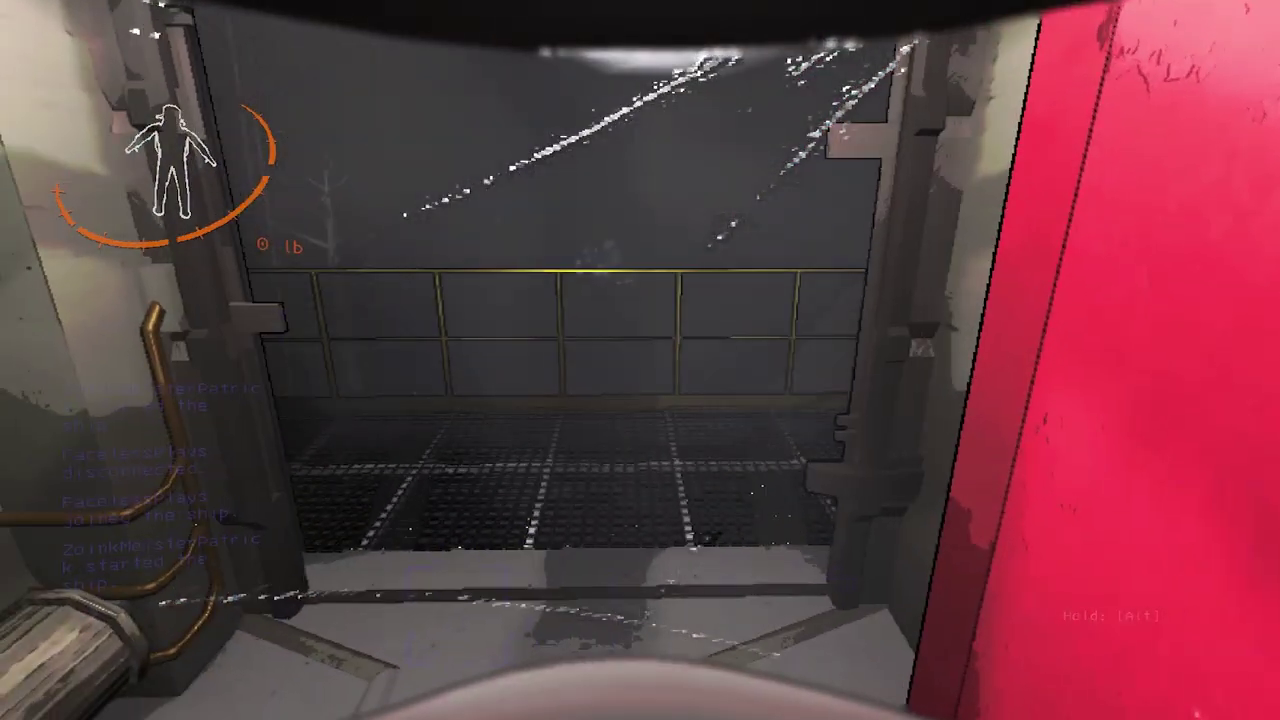
Trail the party-hat crewmate through the brick corridors to the lit doorway
{"action": "key", "text": "w"}
{"action": "key", "text": "w"}
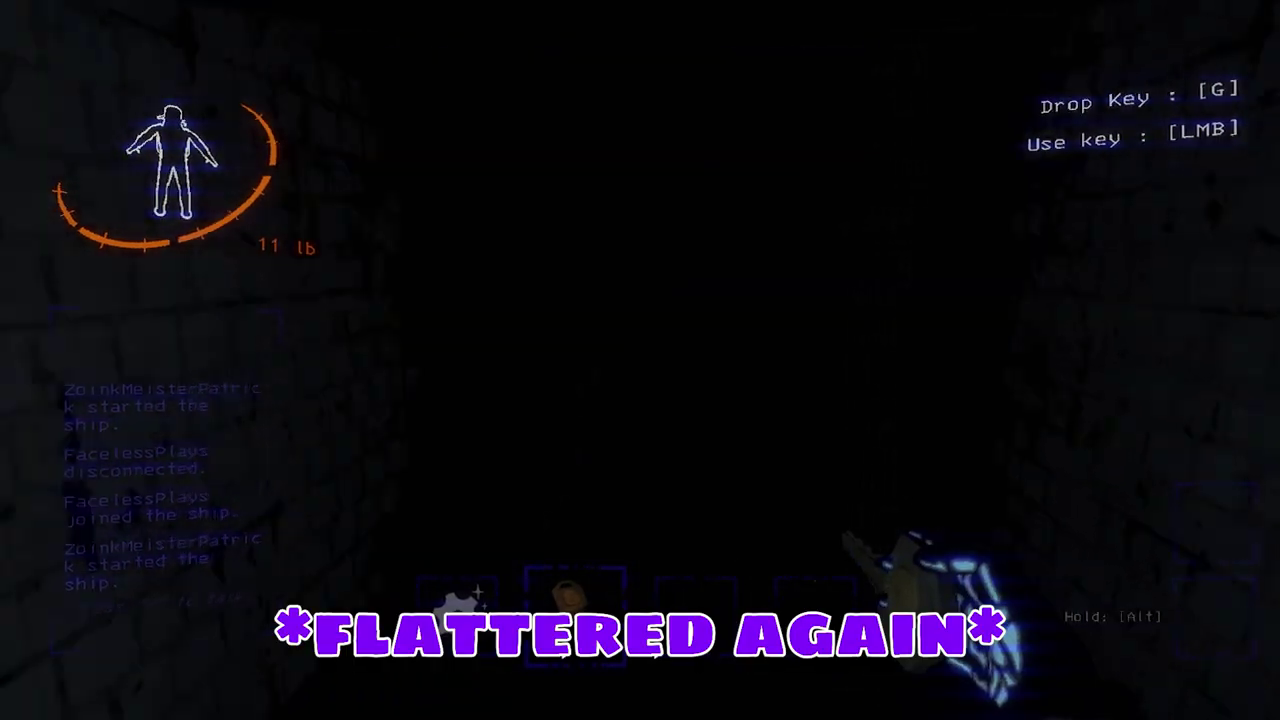
{"action": "key", "text": "w"}
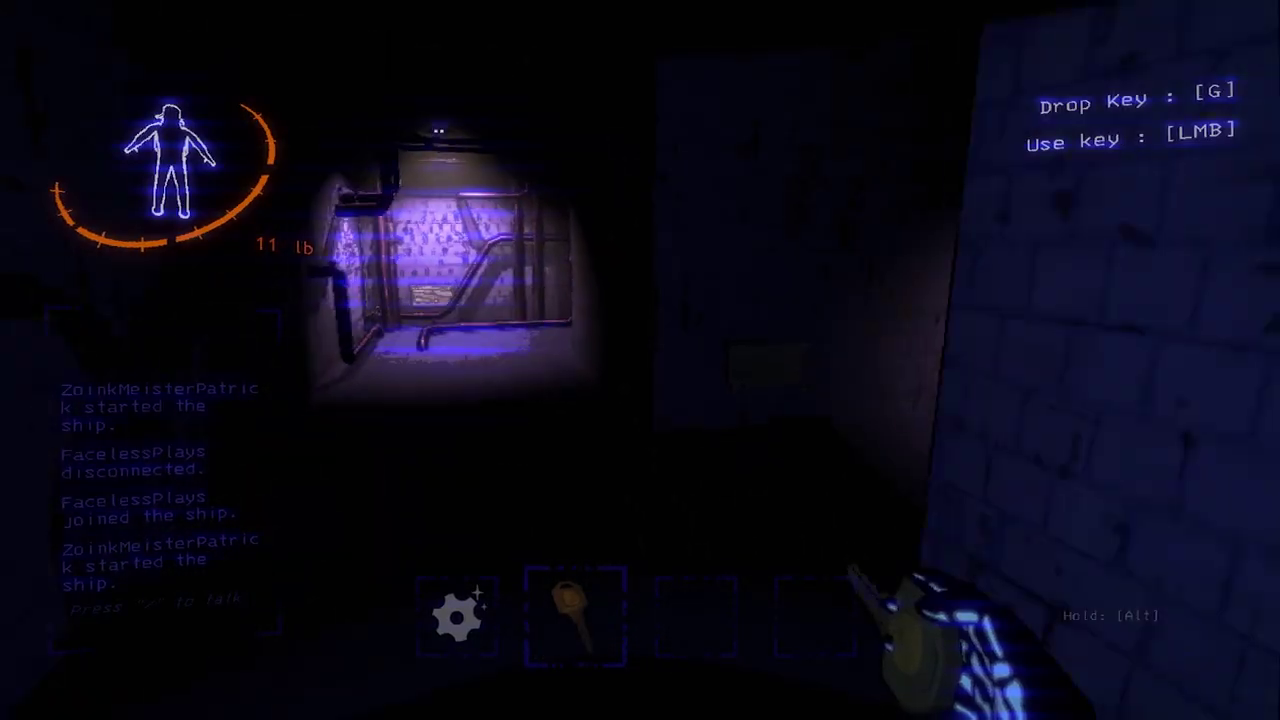
{"action": "key", "text": "w"}
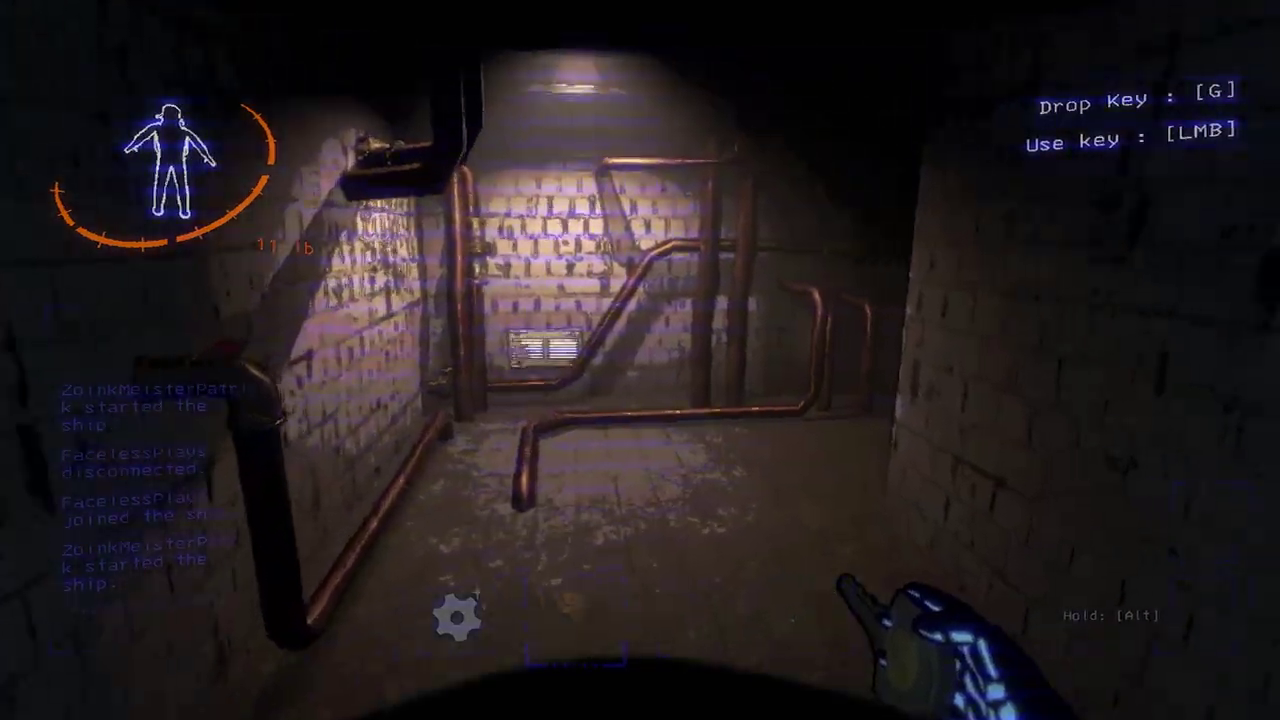
{"action": "key", "text": "w"}
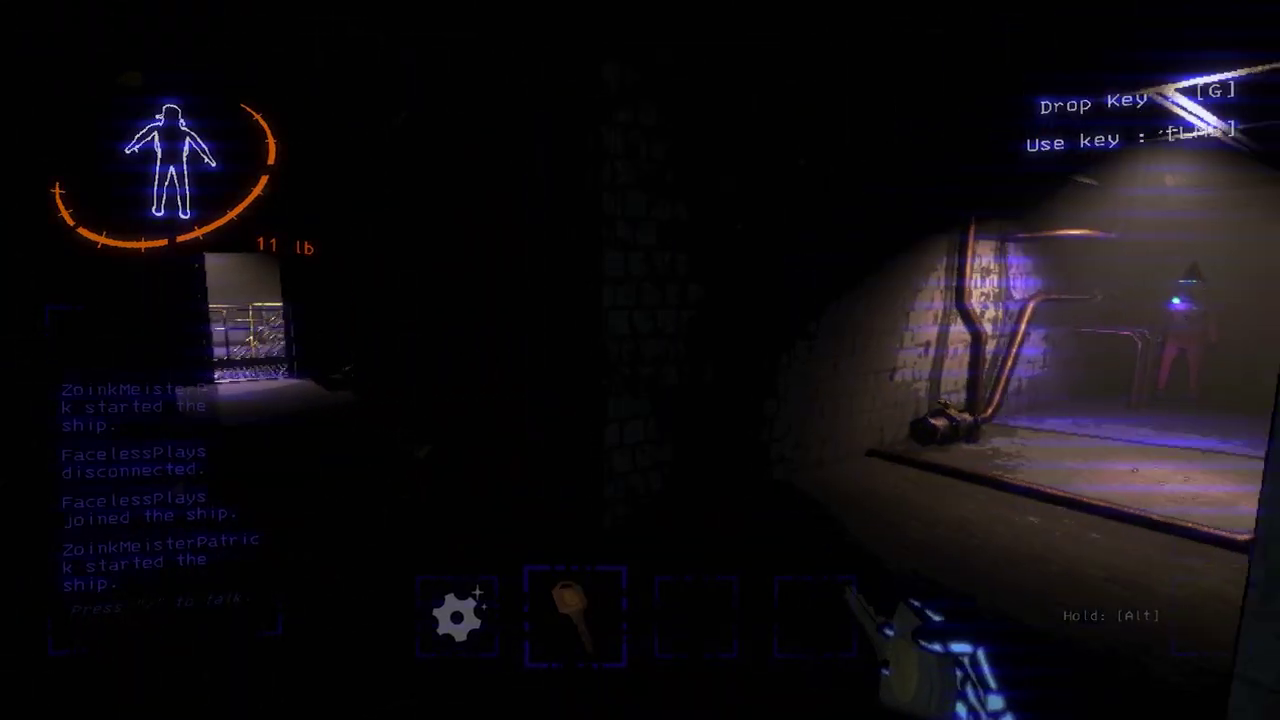
{"action": "key", "text": "w"}
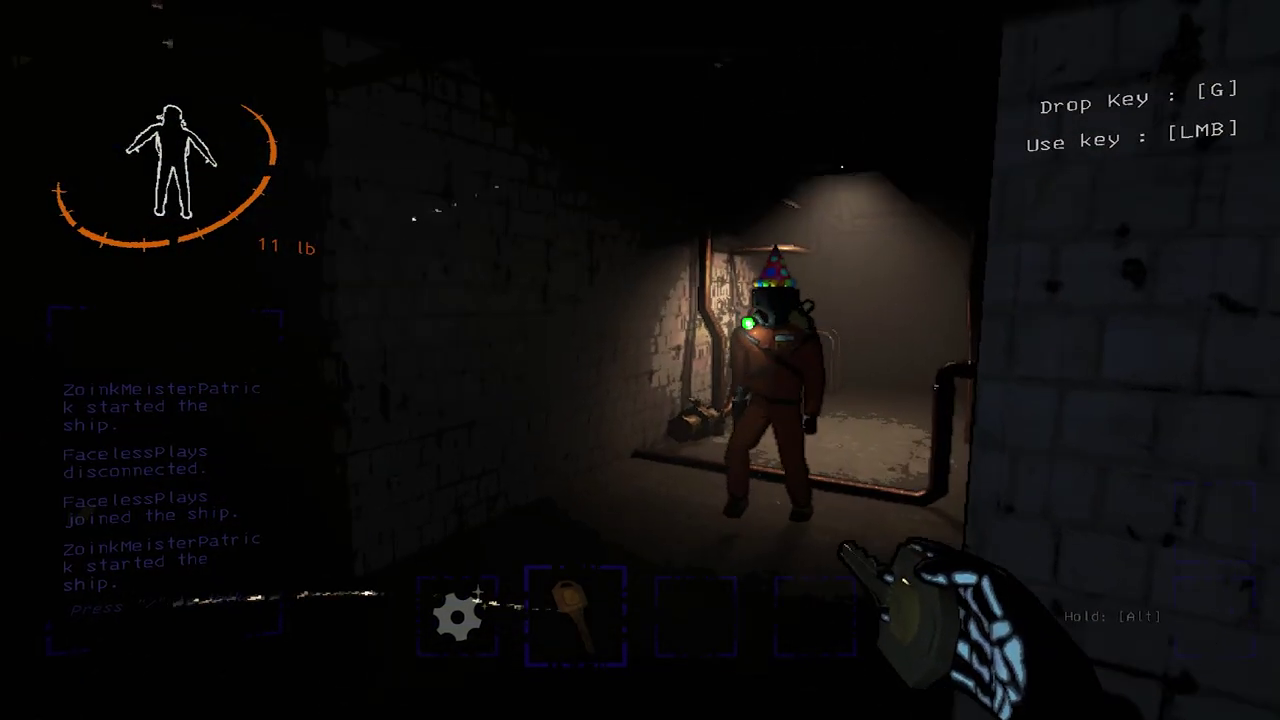
{"action": "key", "text": "w"}
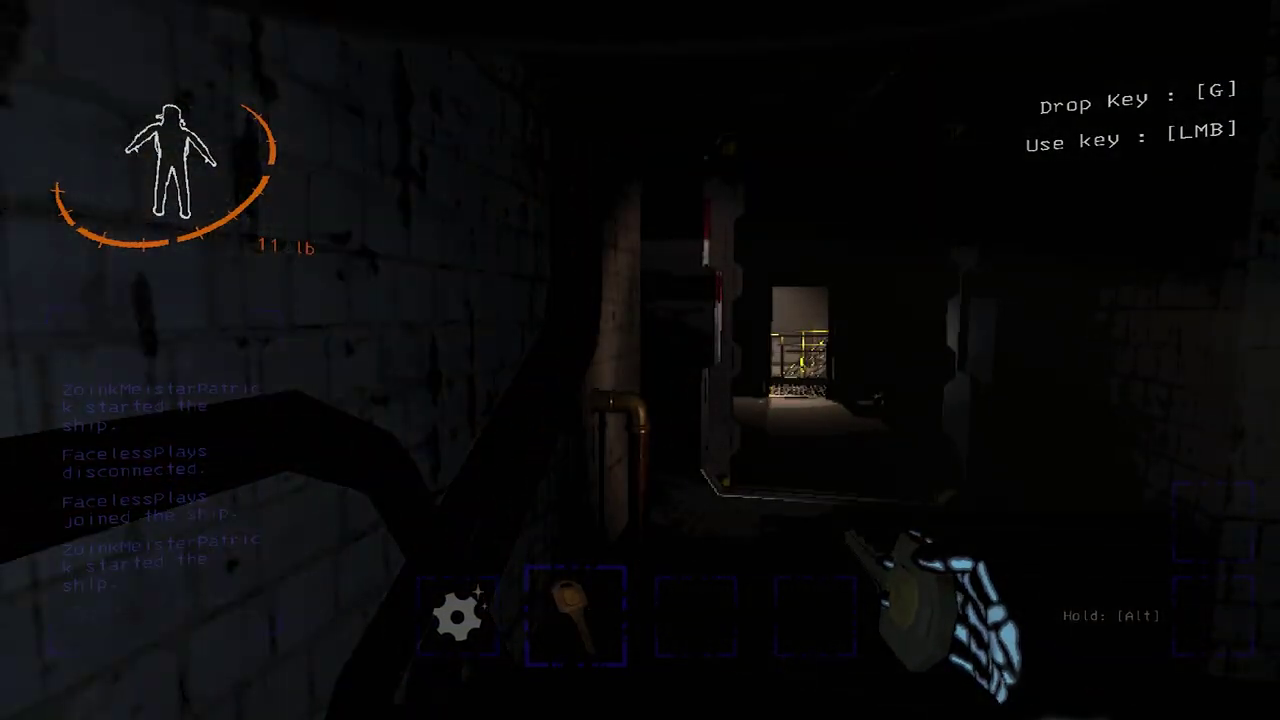
{"action": "key", "text": "w"}
{"action": "key", "text": "w"}
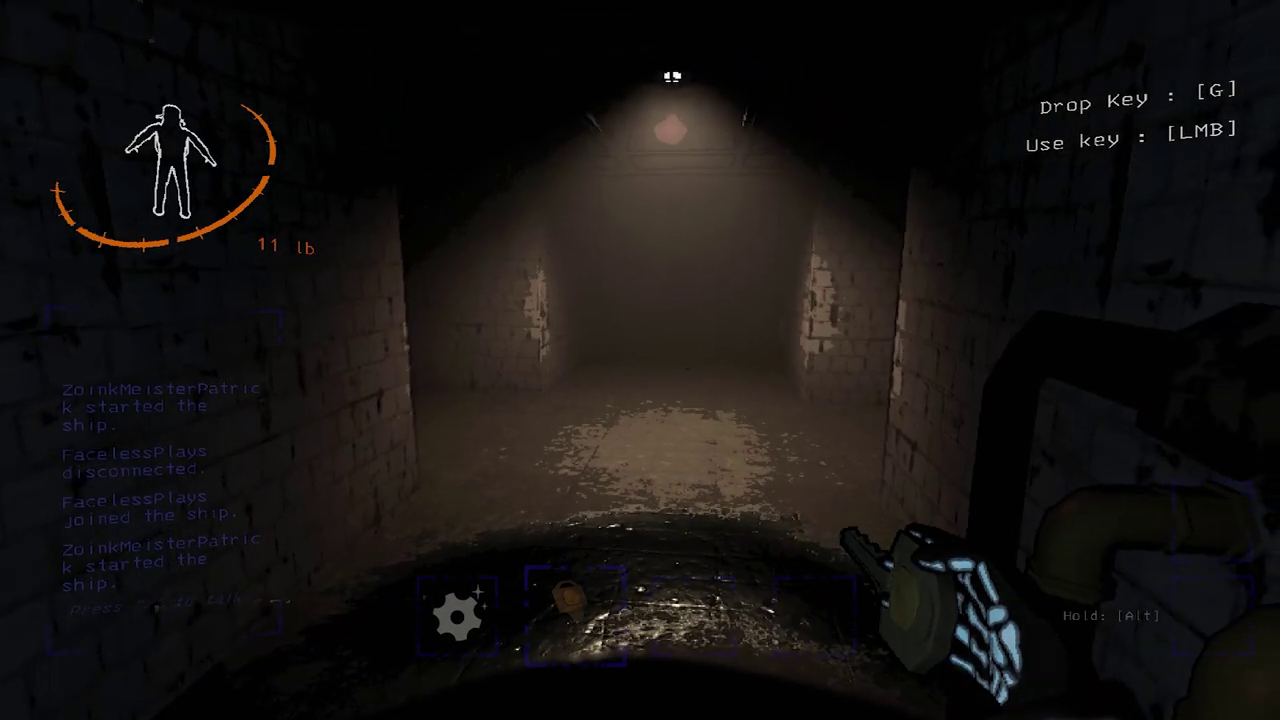
{"action": "key", "text": "w"}
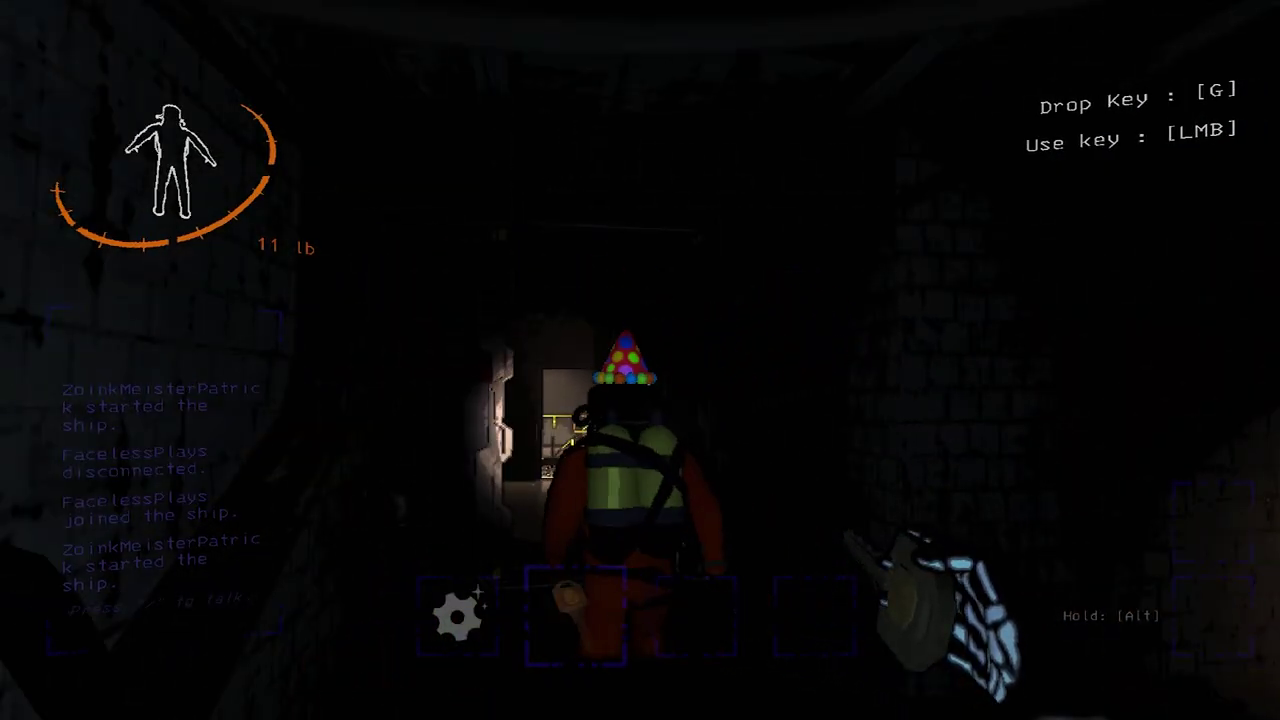
{"action": "key", "text": "w"}
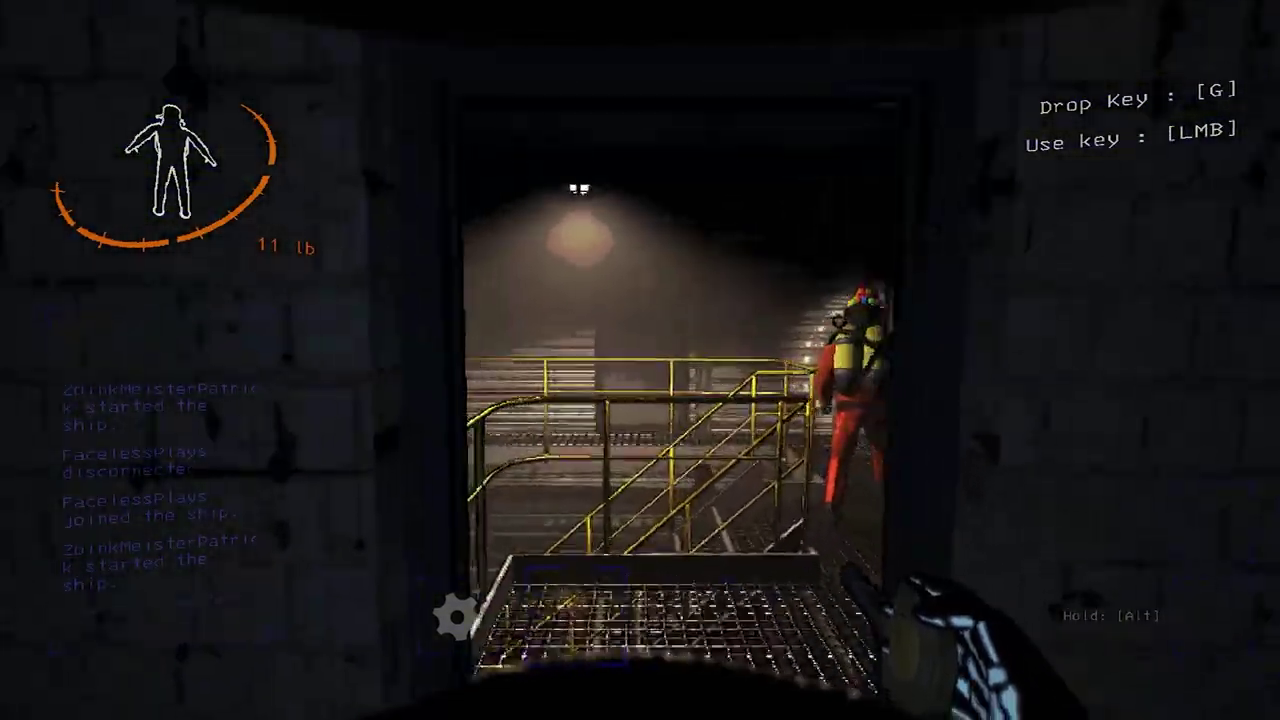
Cross the catwalk into the storage room, scan it and take the chemical jug
{"action": "key", "text": "w"}
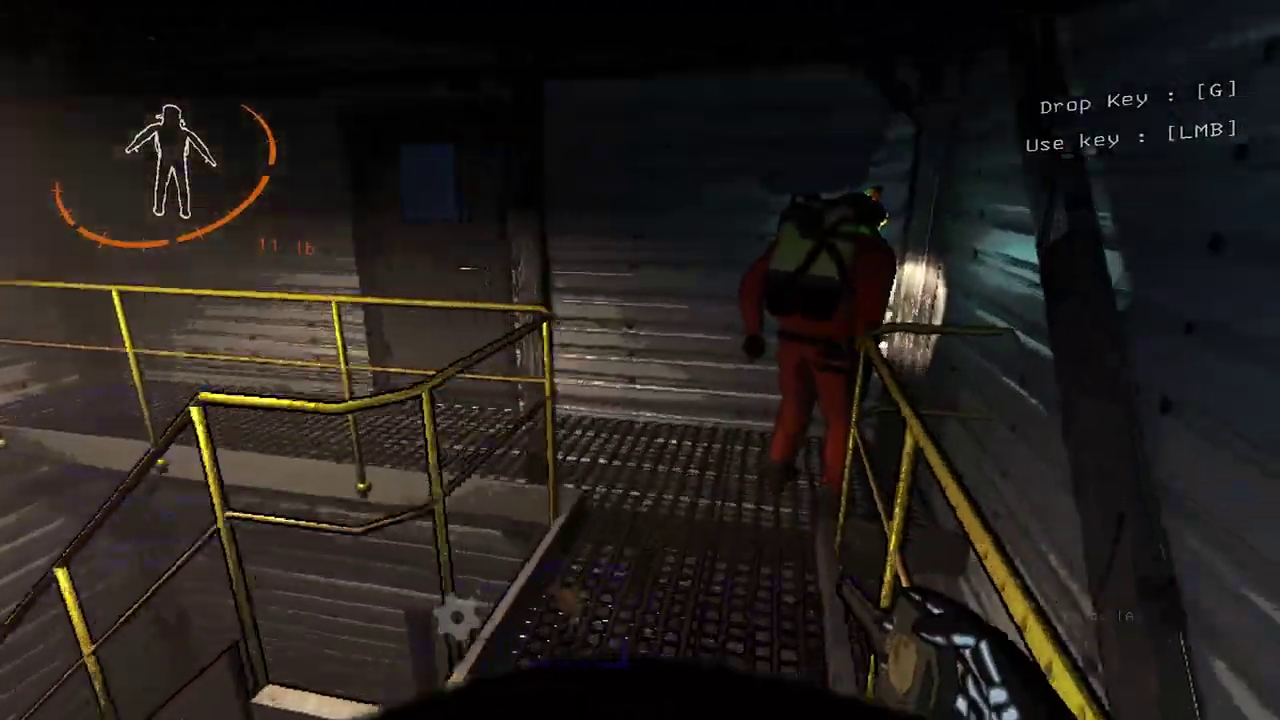
{"action": "key", "text": "w"}
{"action": "right_click", "coordinate": [640, 360]}
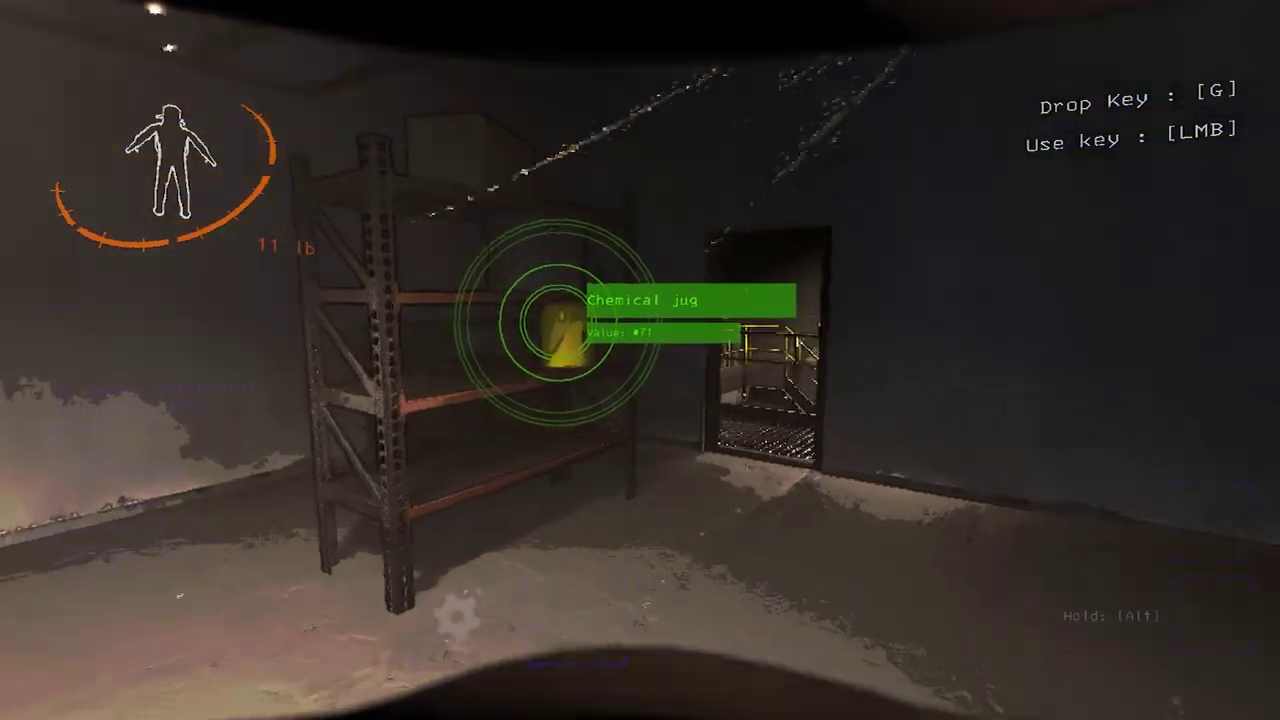
{"action": "key", "text": "w"}
{"action": "key", "text": "e"}
Carry the jug through the dark corridor and down the stairwell after the teammate
{"action": "key", "text": "w"}
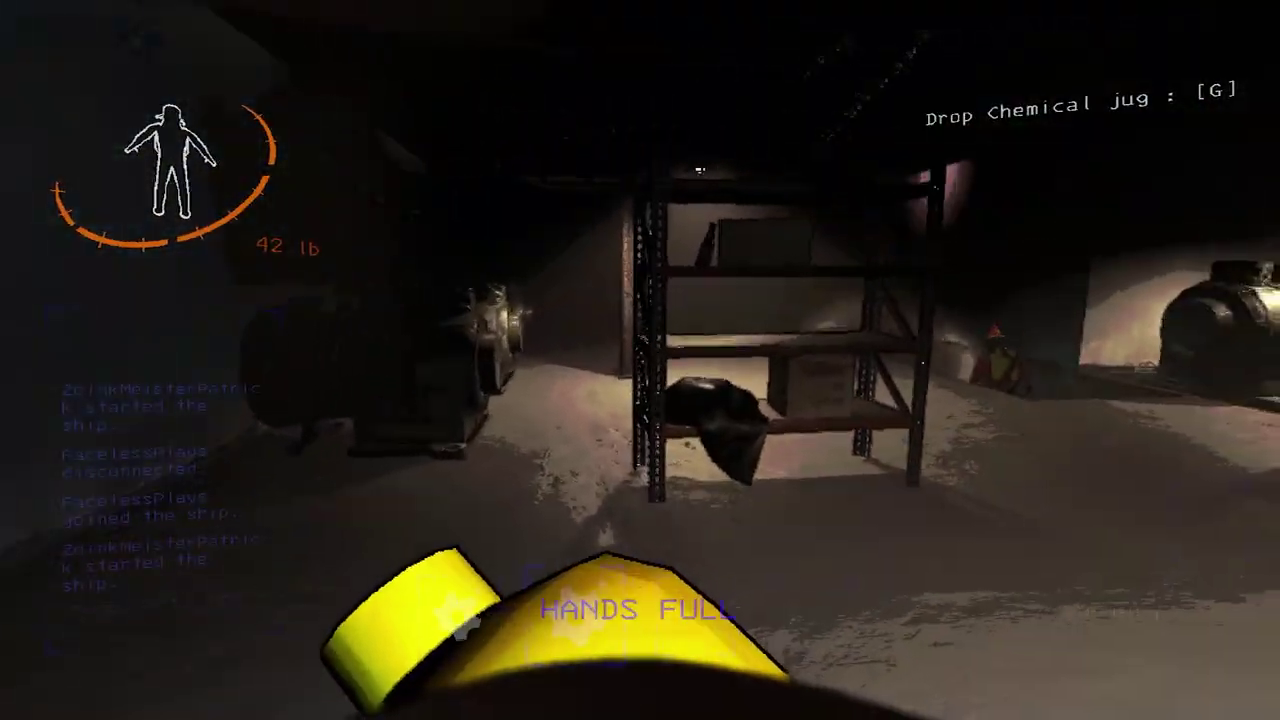
{"action": "key", "text": "w"}
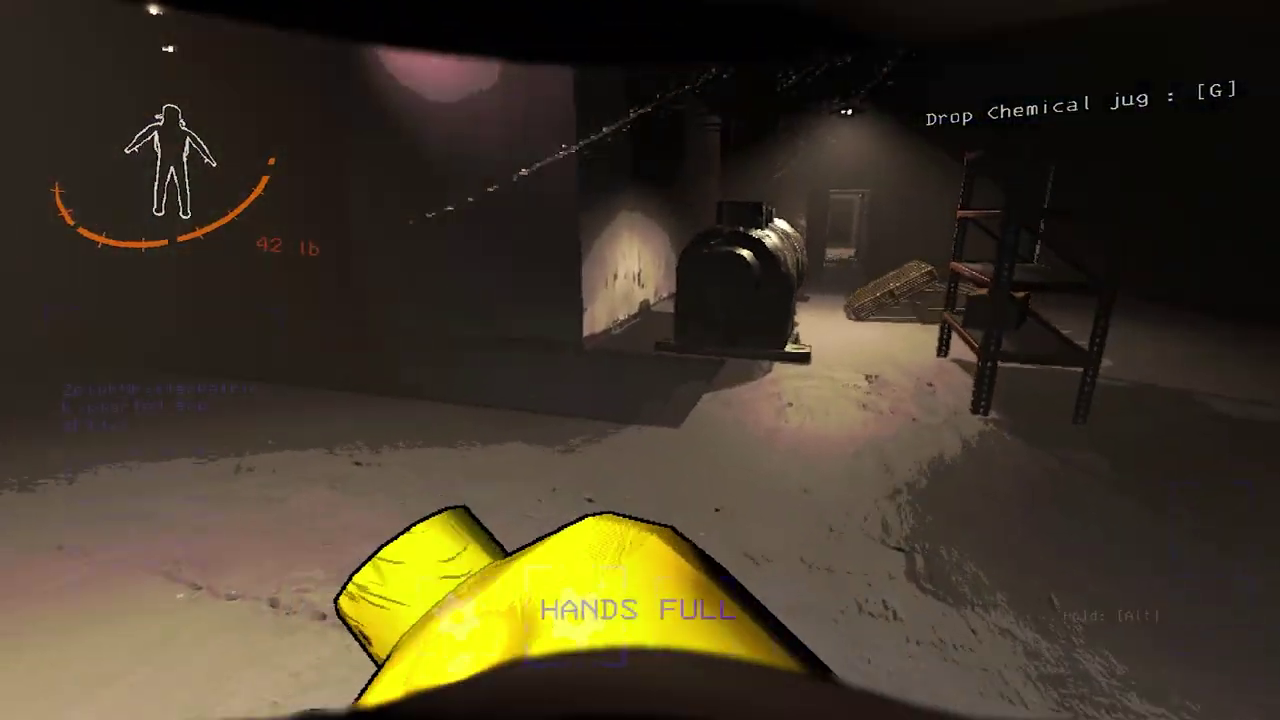
{"action": "key", "text": "w"}
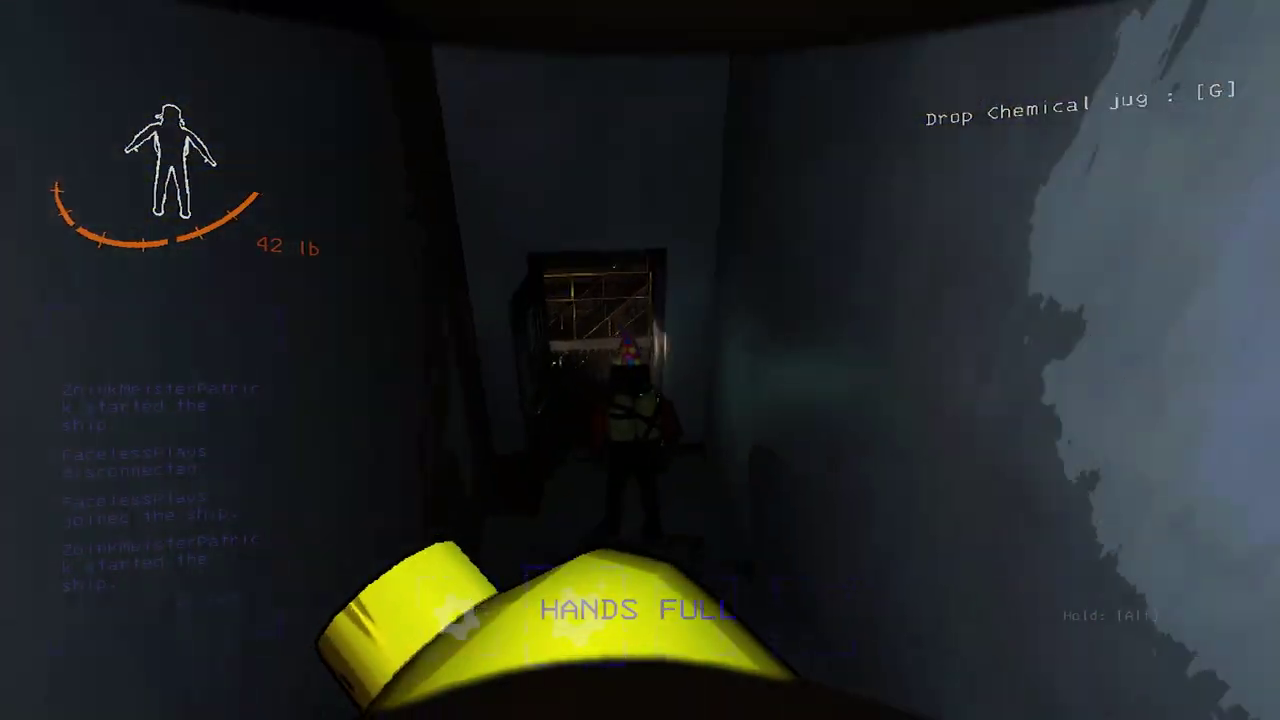
{"action": "key", "text": "w"}
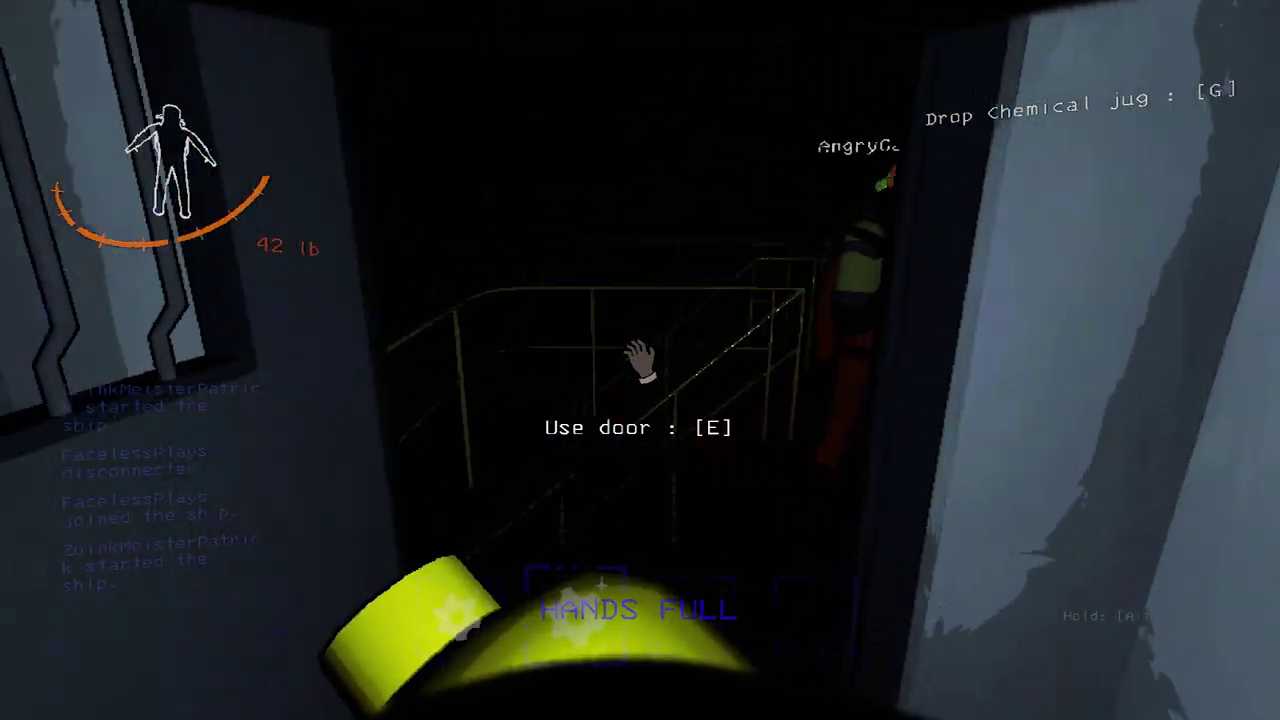
{"action": "key", "text": "w"}
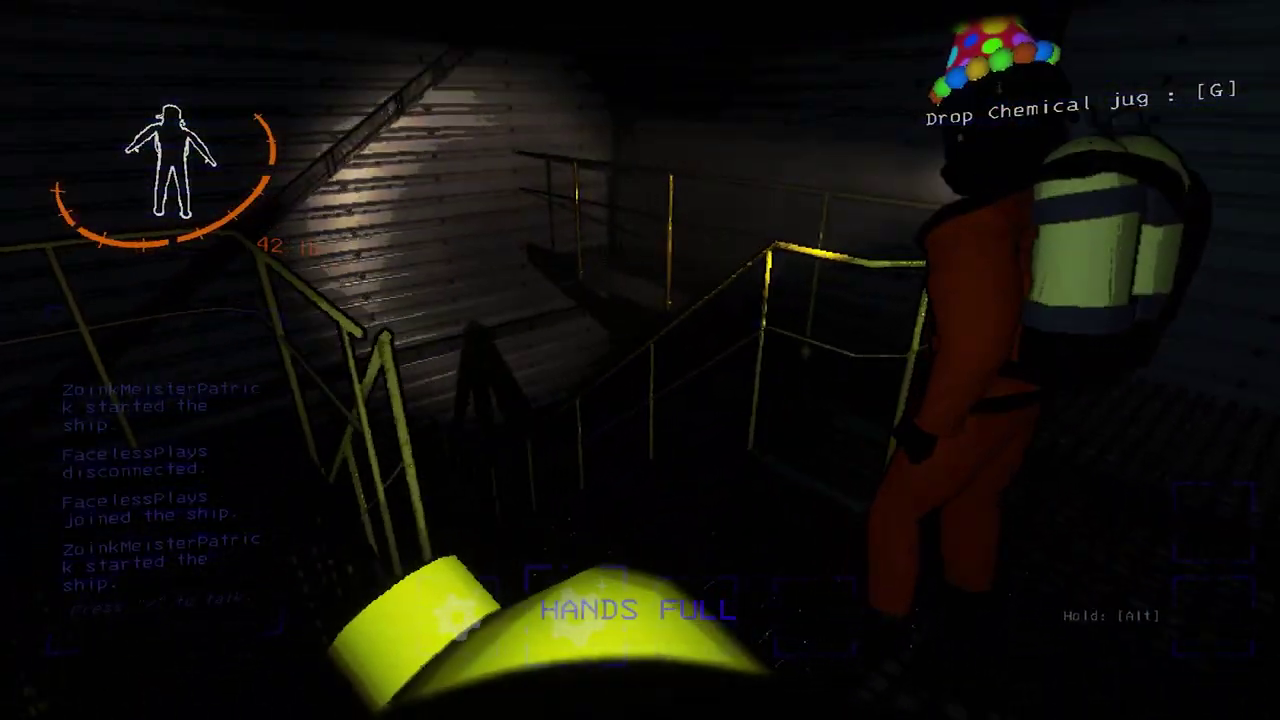
{"action": "key", "text": "w"}
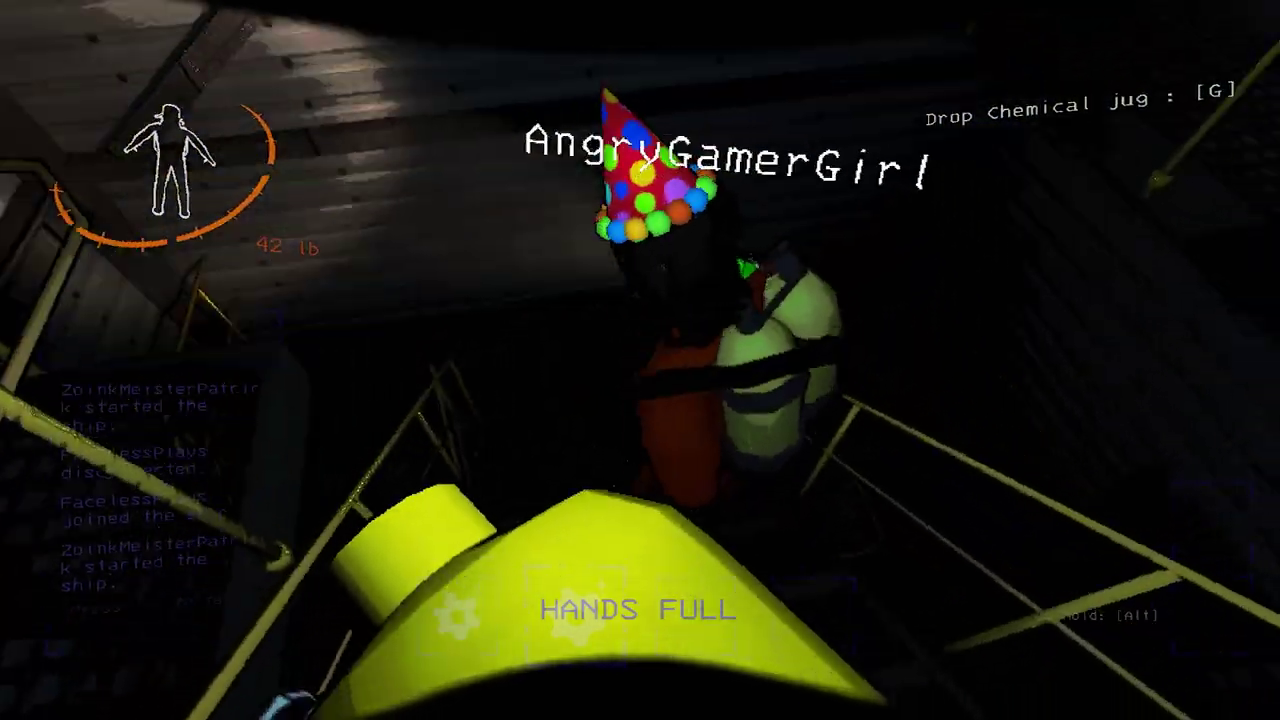
{"action": "key", "text": "w"}
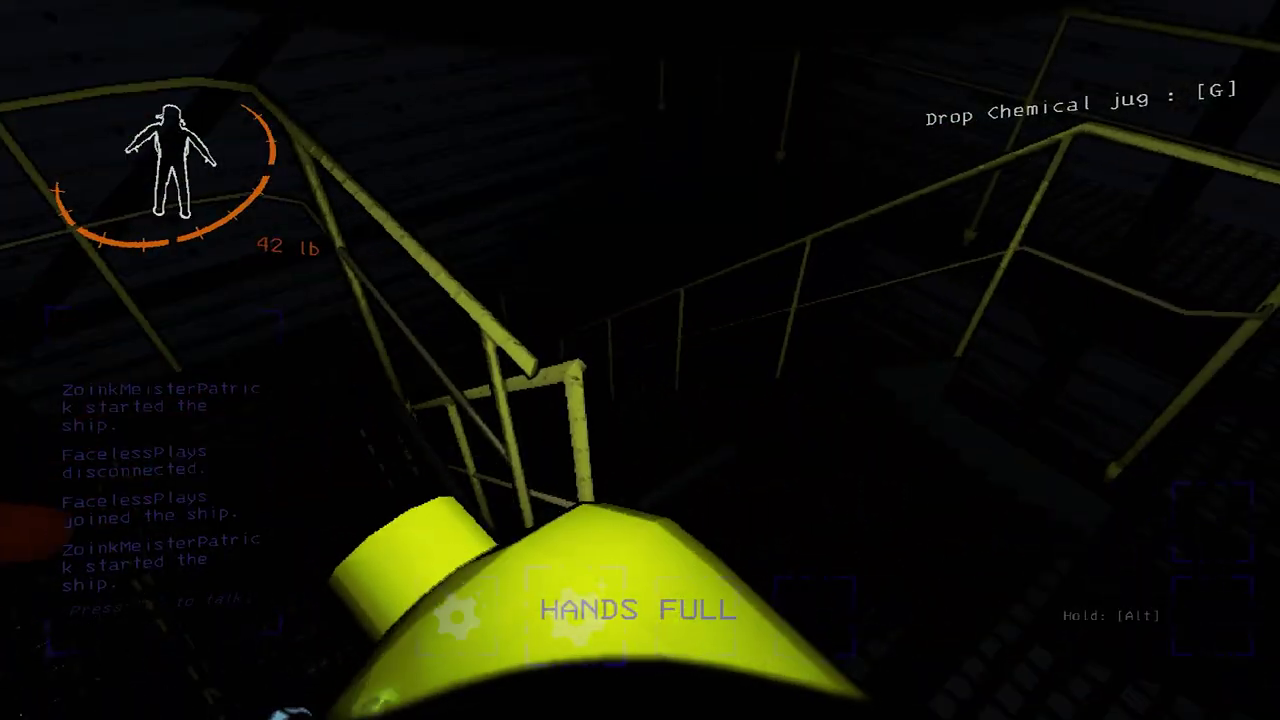
{"action": "key", "text": "w"}
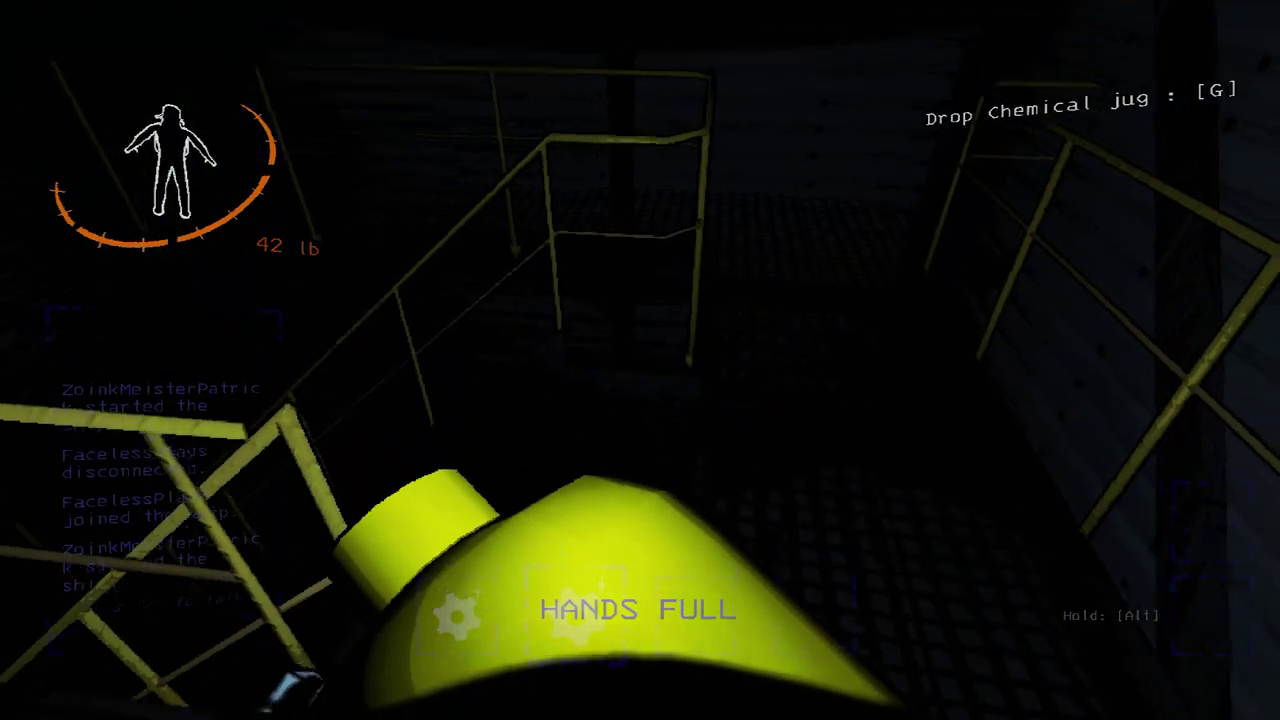
{"action": "key", "text": "w"}
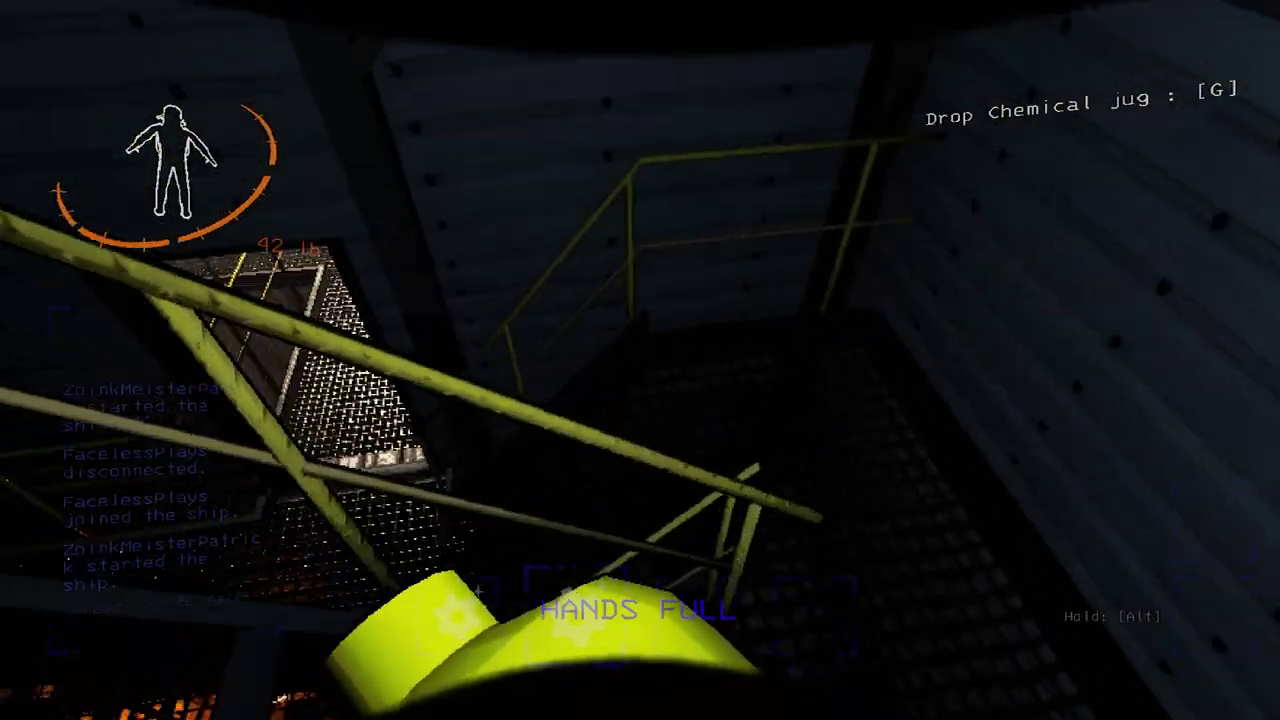
{"action": "key", "text": "w"}
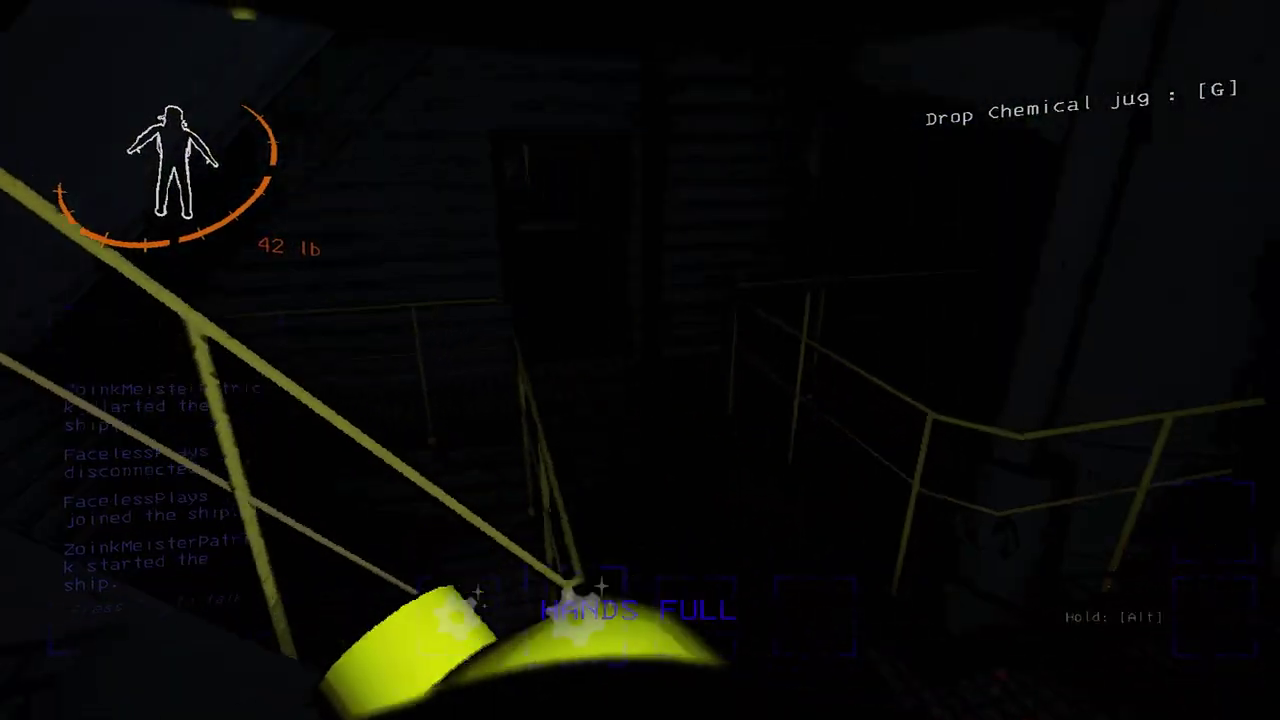
Walk onto the lit landing and past the teammate toward the doorway
{"action": "key", "text": "w"}
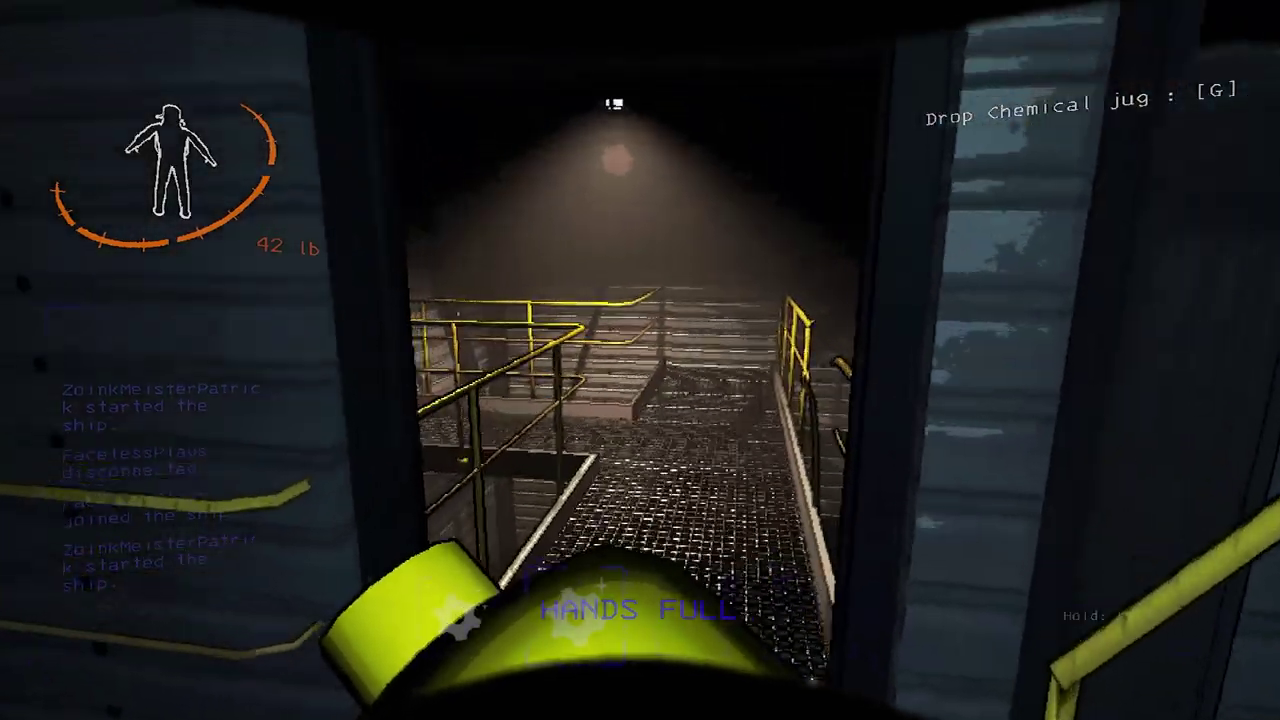
{"action": "key", "text": "w"}
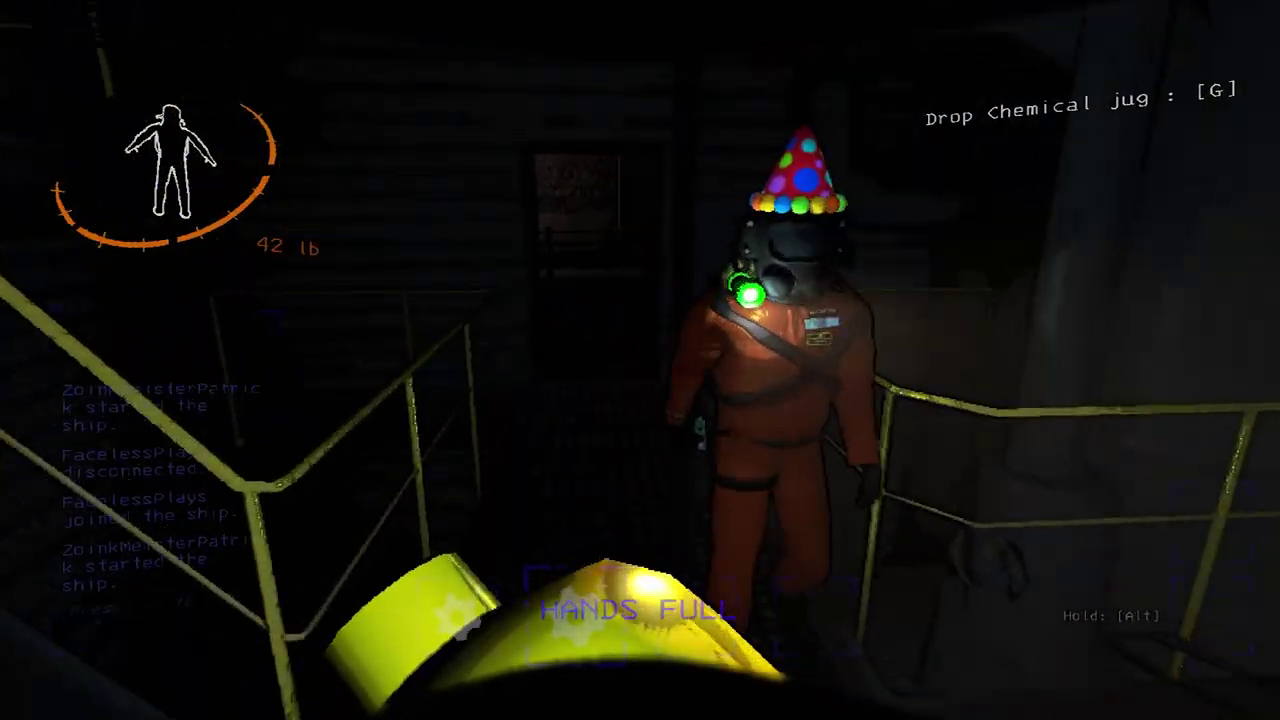
{"action": "key", "text": "w"}
{"action": "key", "text": "w"}
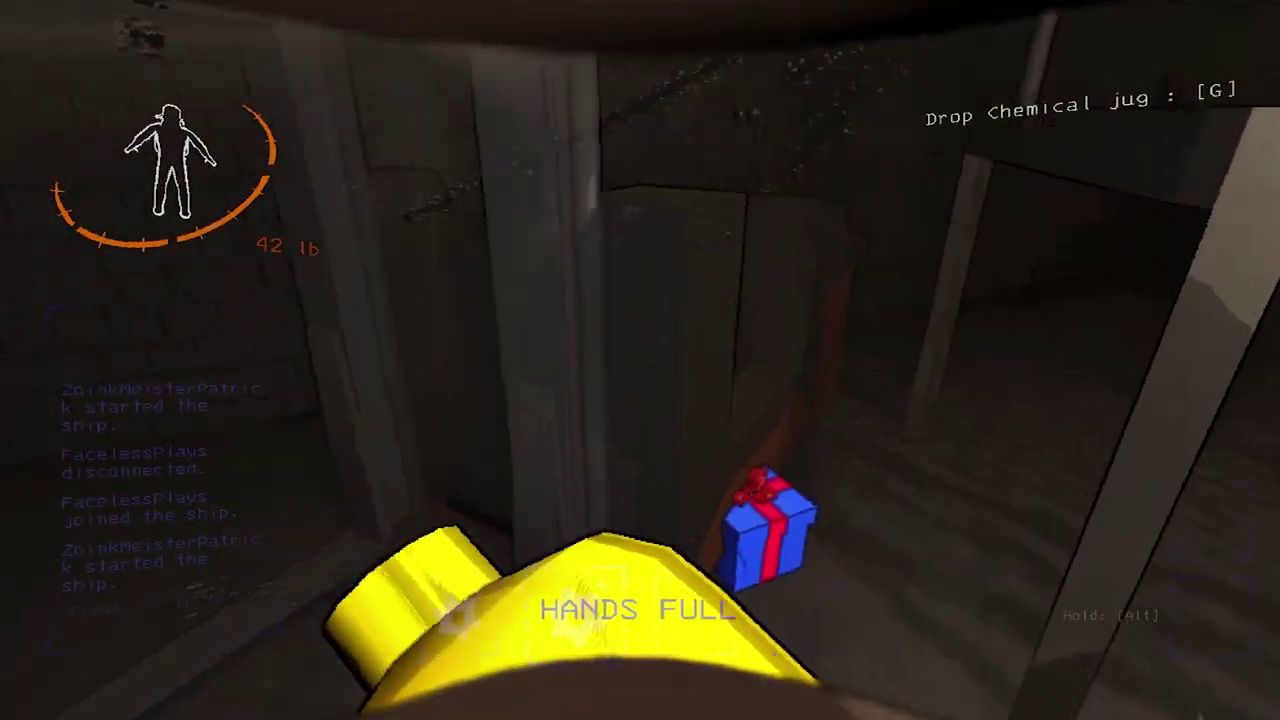
Drop the jug, take the gift box, regrab the jug and walk to the pallet room
{"action": "key", "text": "g"}
{"action": "key", "text": "e"}
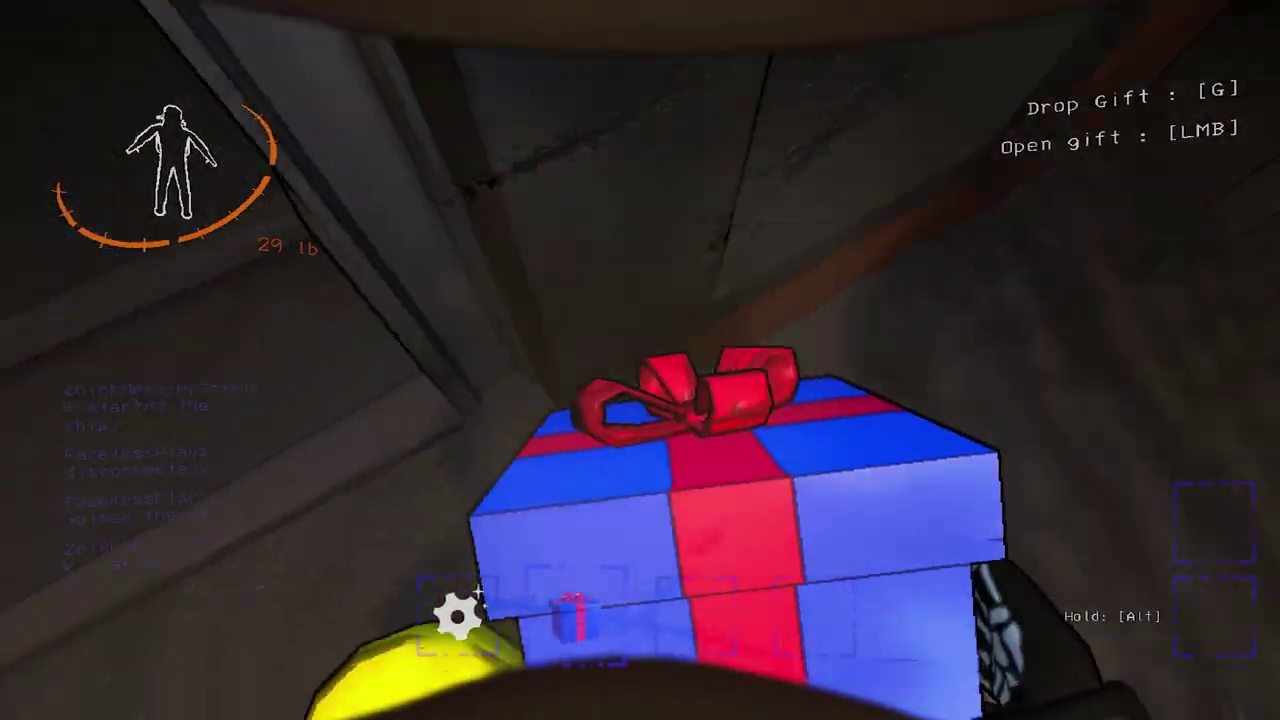
{"action": "scroll", "coordinate": [640, 360], "scroll_direction": "down", "scroll_amount": 1}
{"action": "key", "text": "e"}
{"action": "key", "text": "w"}
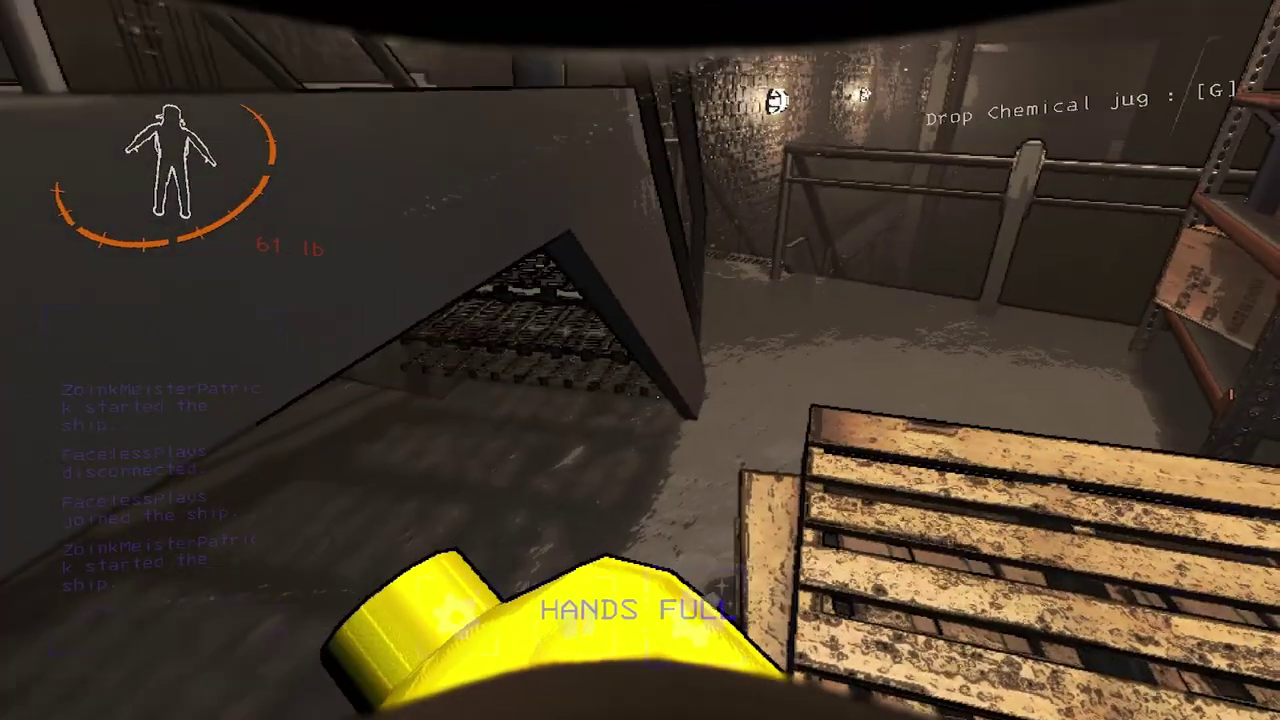
{"action": "key", "text": "w"}
Carry the jug down the dark brick corridor to the lit catwalk area
{"action": "key", "text": "w"}
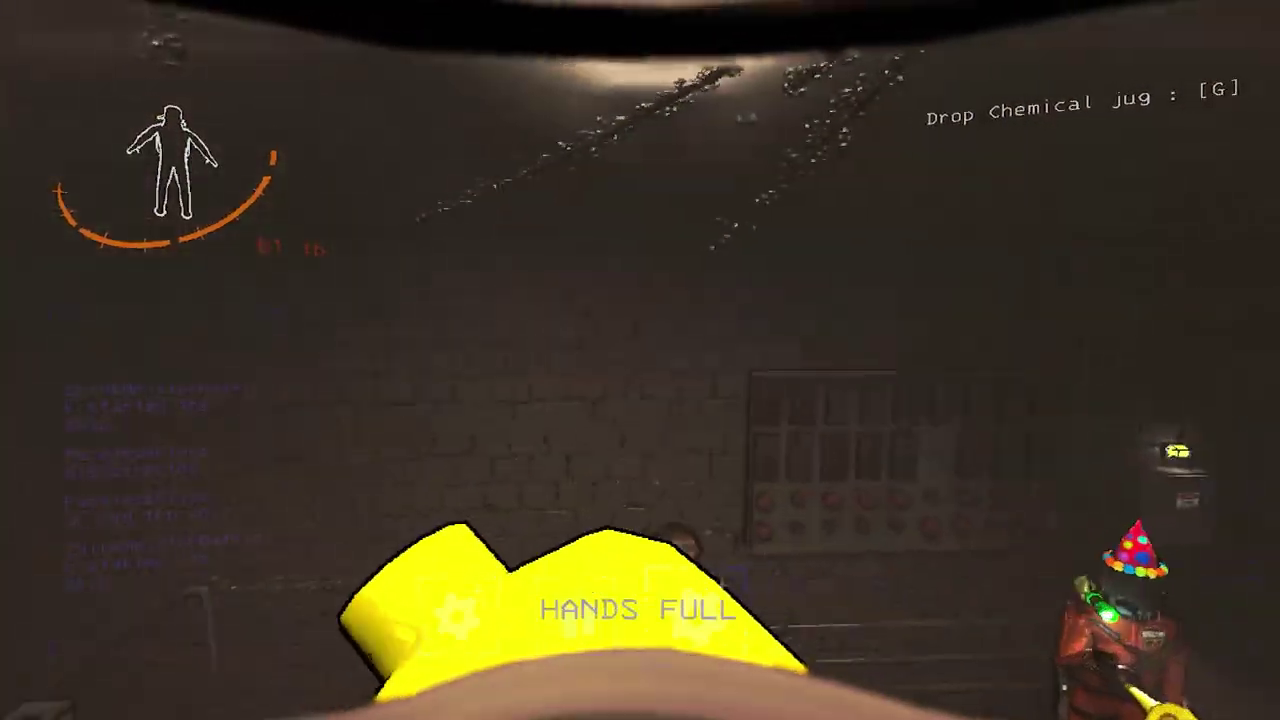
{"action": "key", "text": "w"}
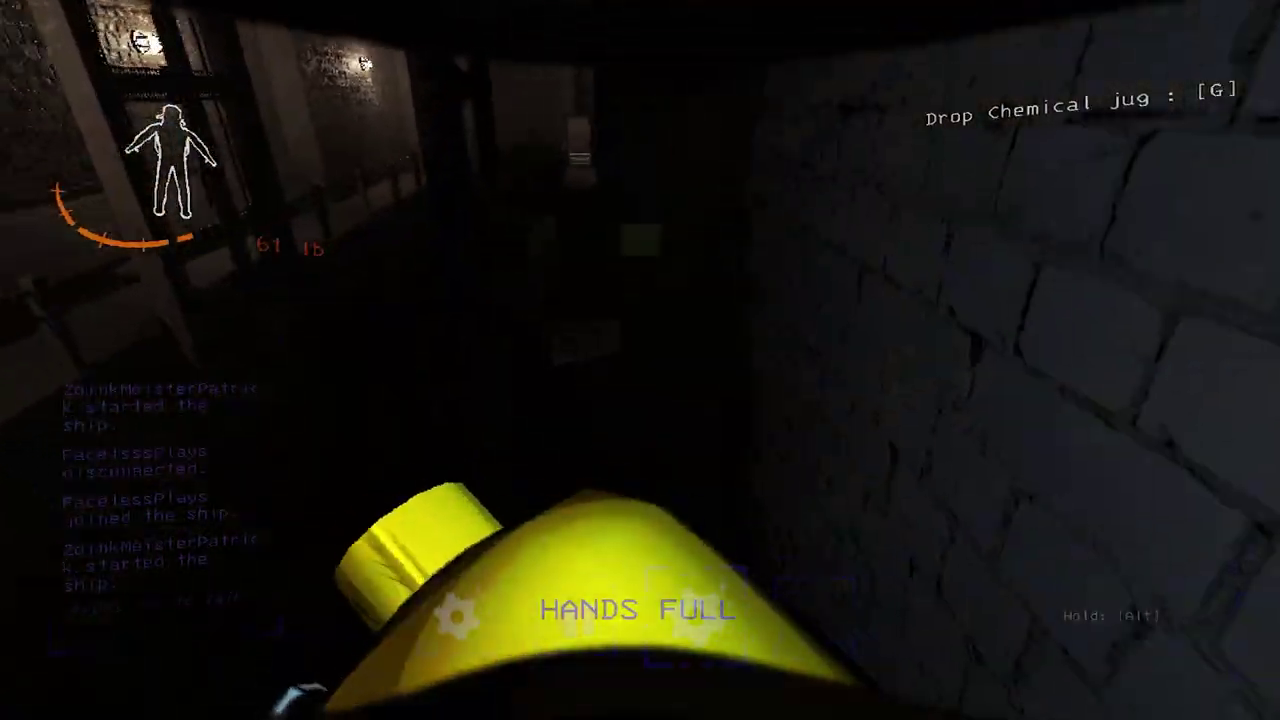
{"action": "key", "text": "w"}
{"action": "key", "text": "w"}
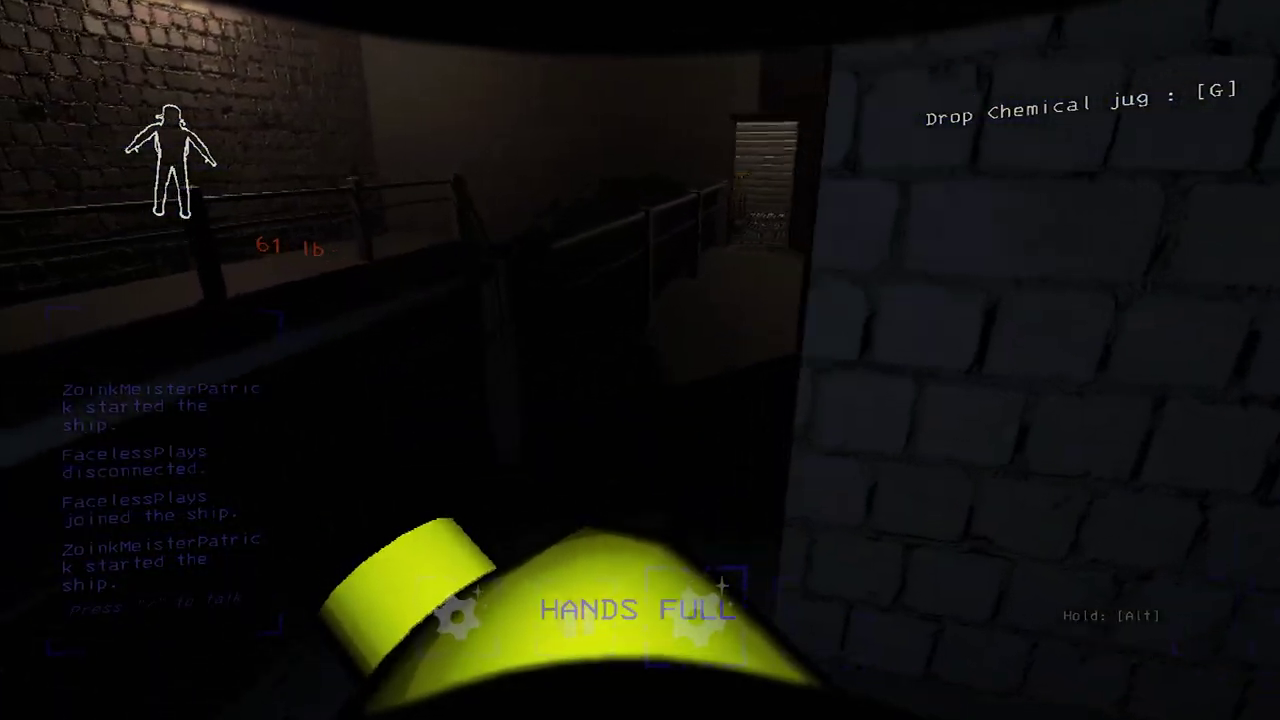
{"action": "key", "text": "w"}
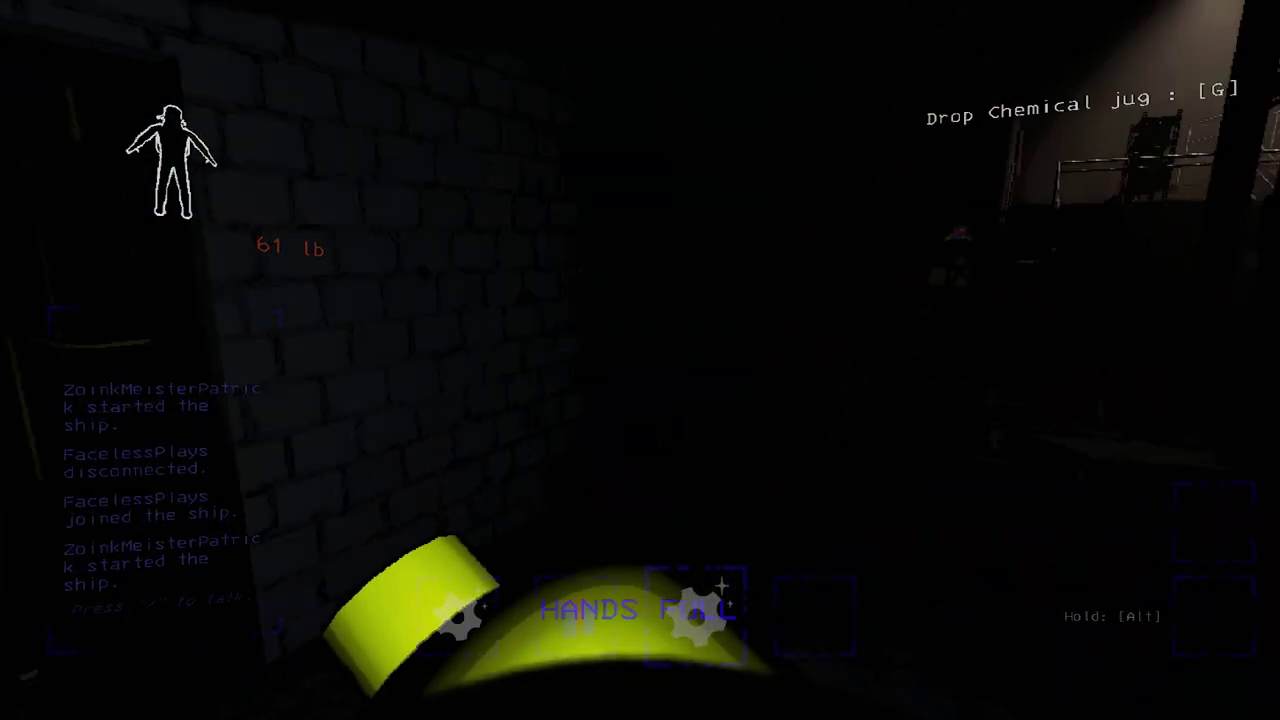
{"action": "key", "text": "w"}
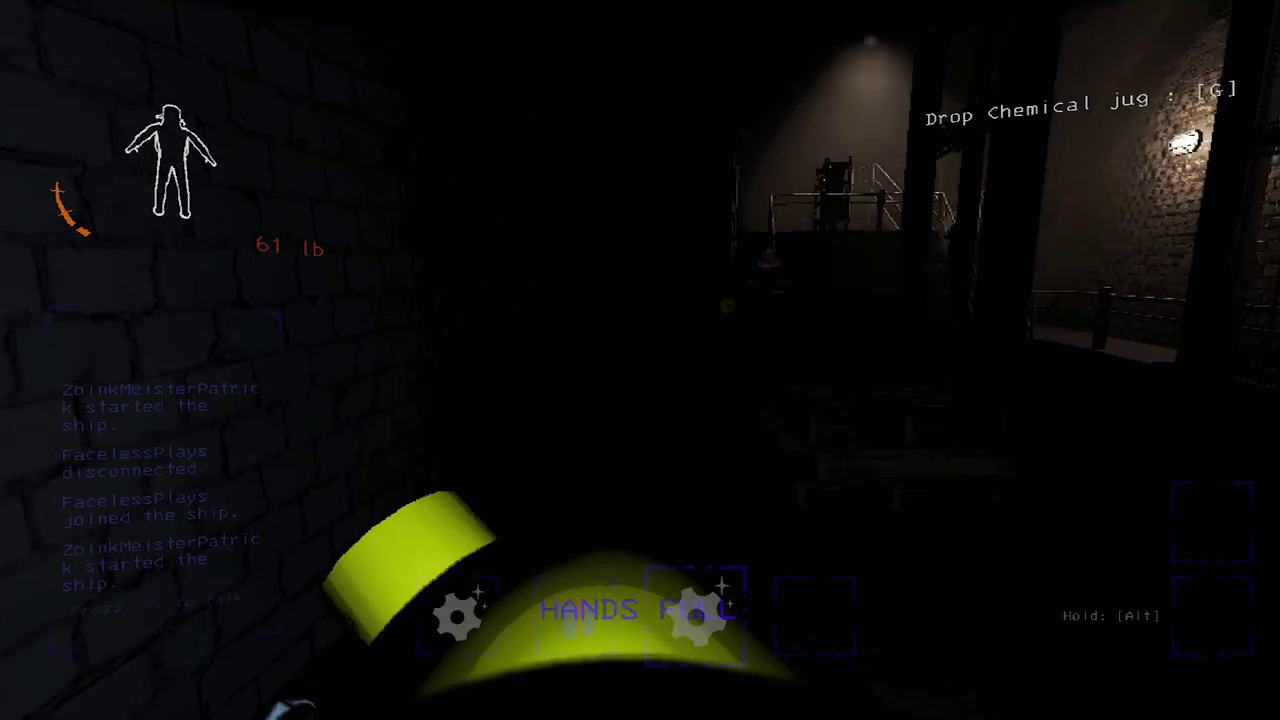
Follow the railed catwalk through the lit doorway and downstairs to the landing
{"action": "key", "text": "w"}
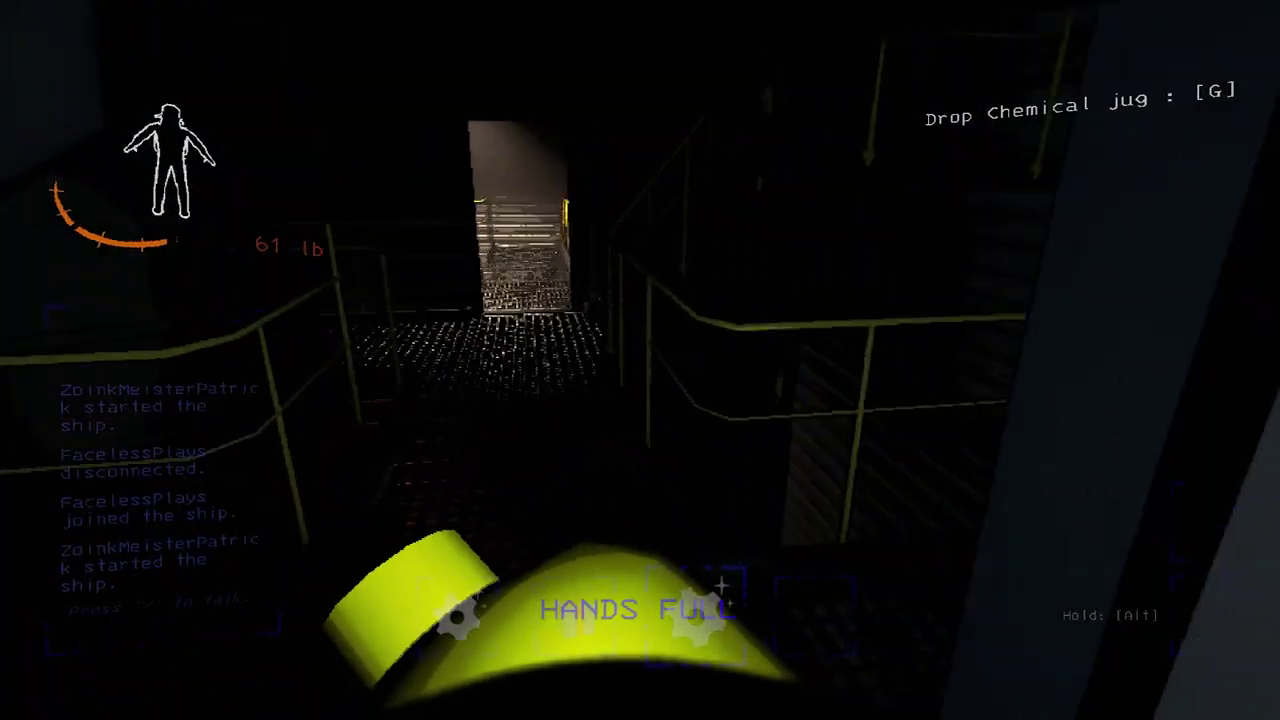
{"action": "key", "text": "w"}
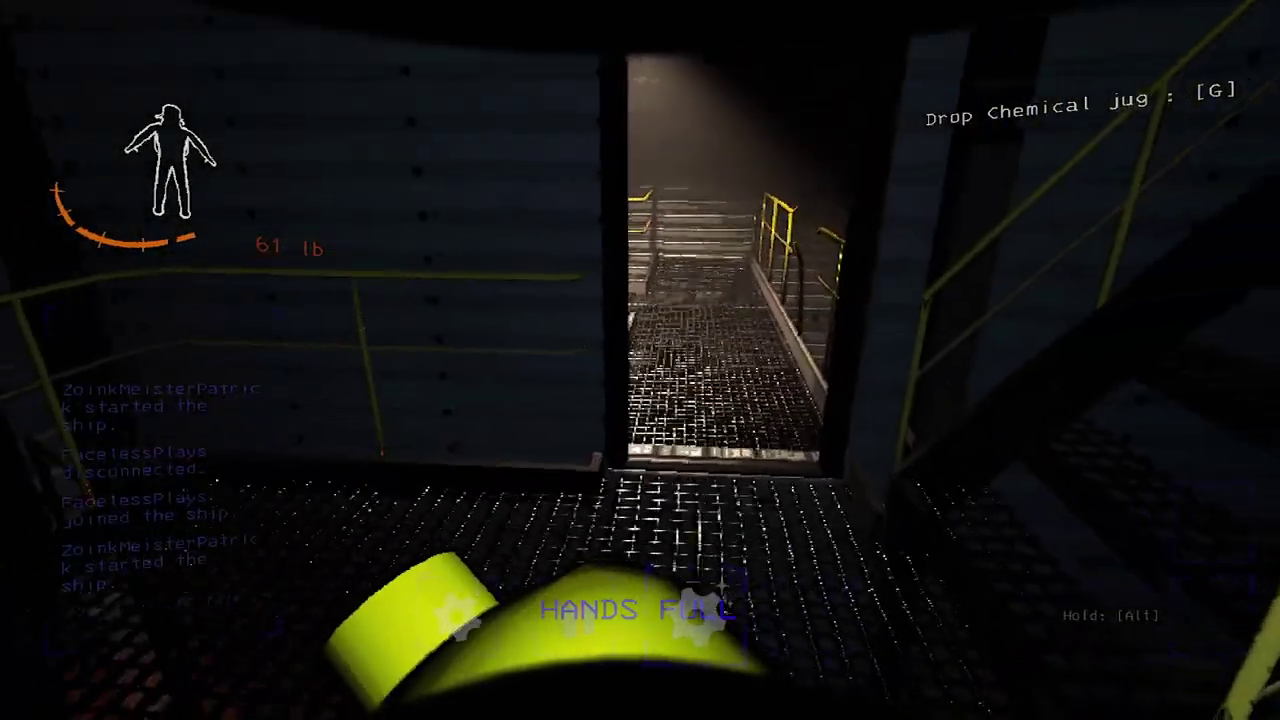
{"action": "key", "text": "w"}
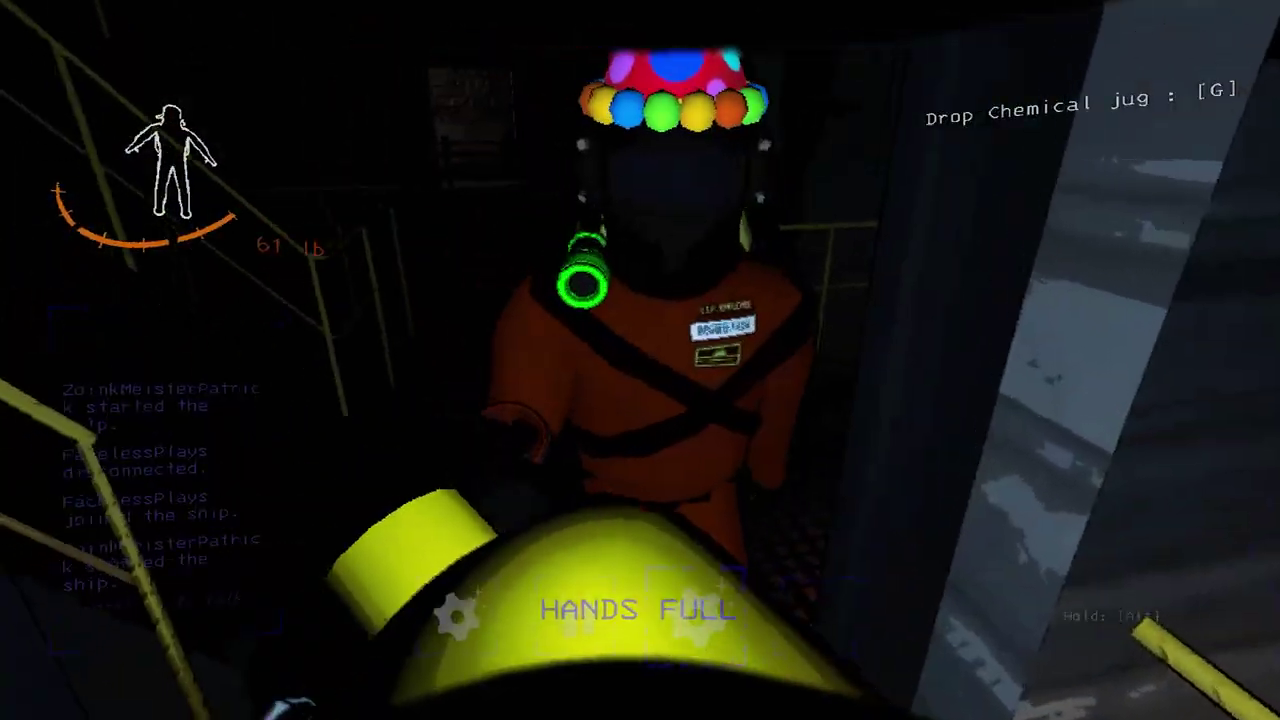
{"action": "key", "text": "w"}
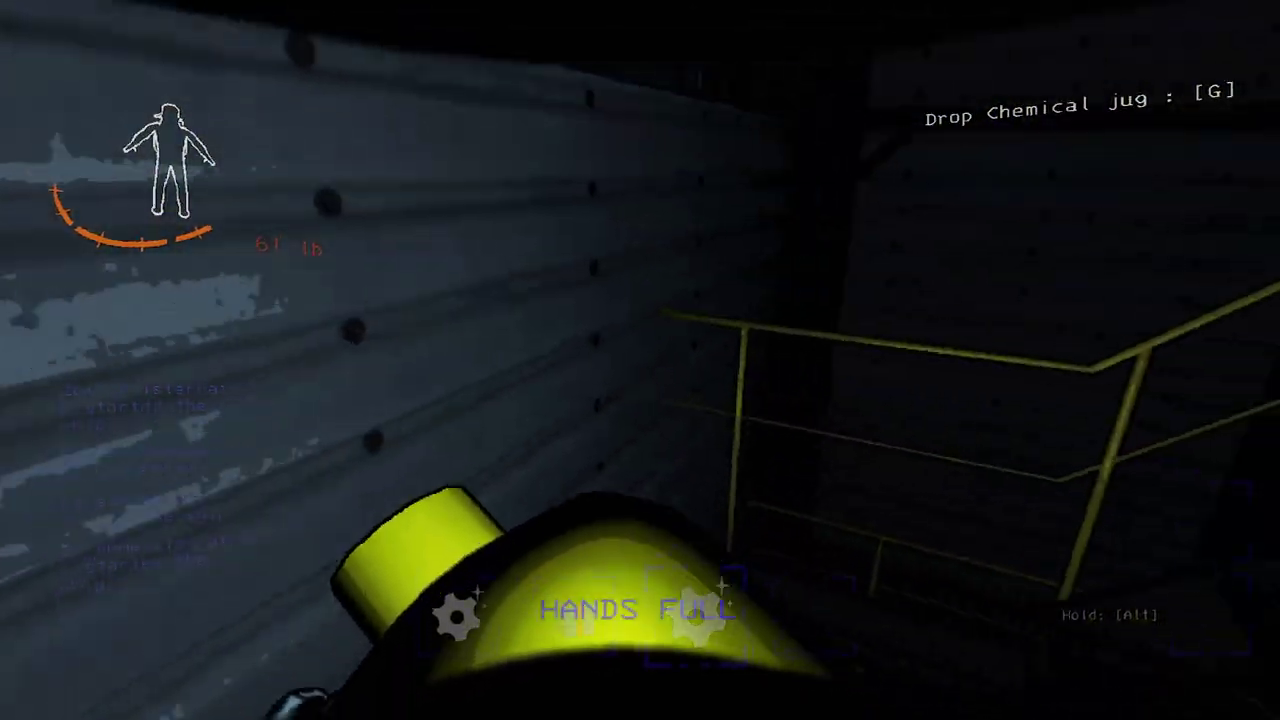
{"action": "key", "text": "w"}
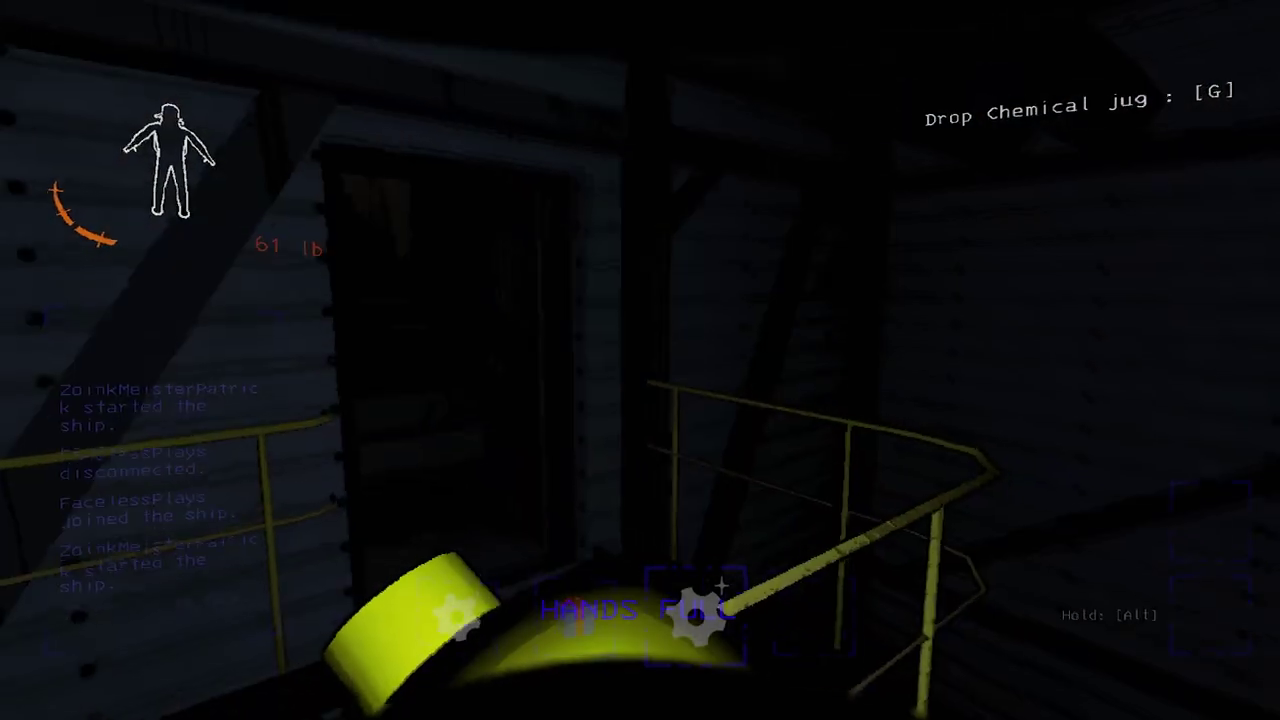
{"action": "key", "text": "w"}
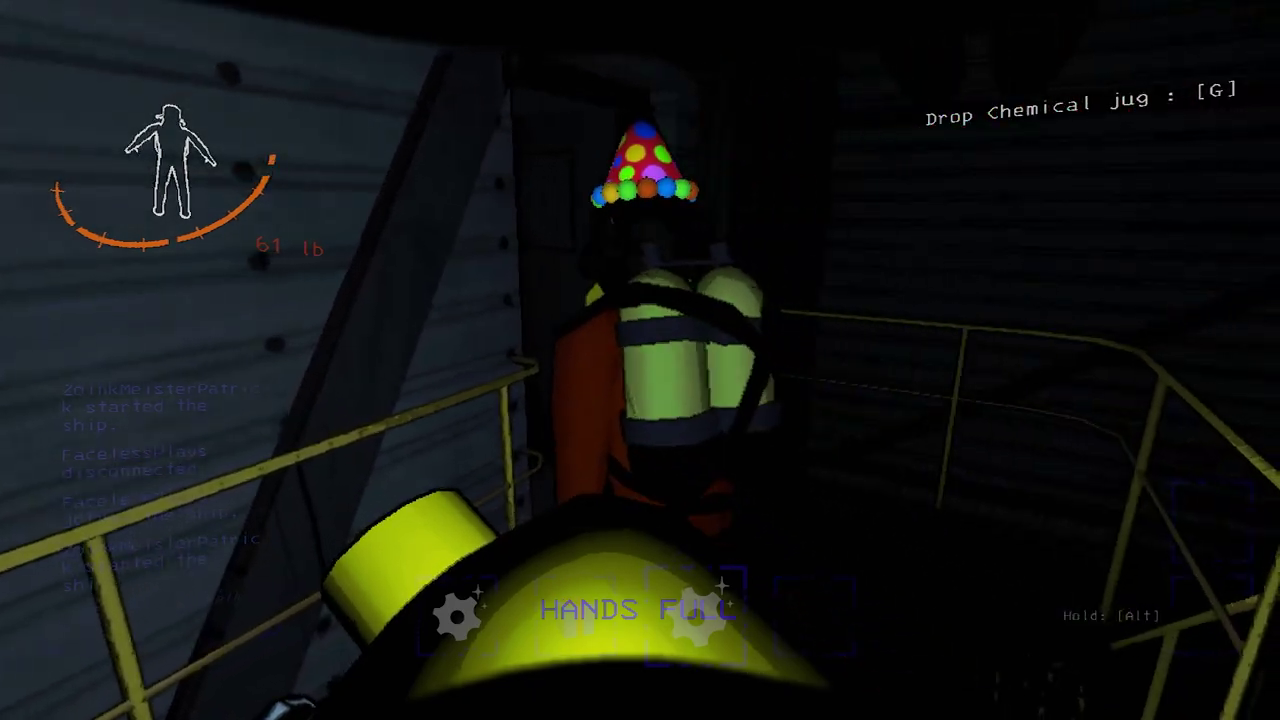
Follow the teammate upstairs and through the basement room past the shelves and boiler
{"action": "key", "text": "w"}
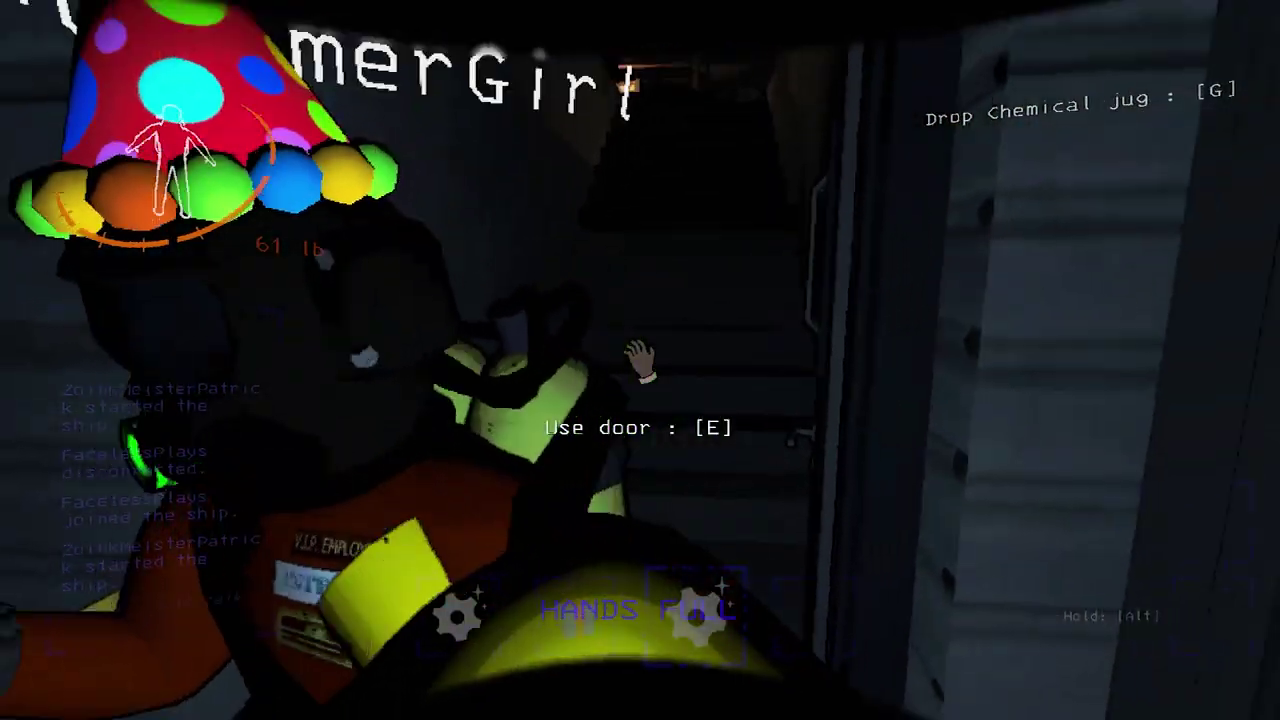
{"action": "key", "text": "w"}
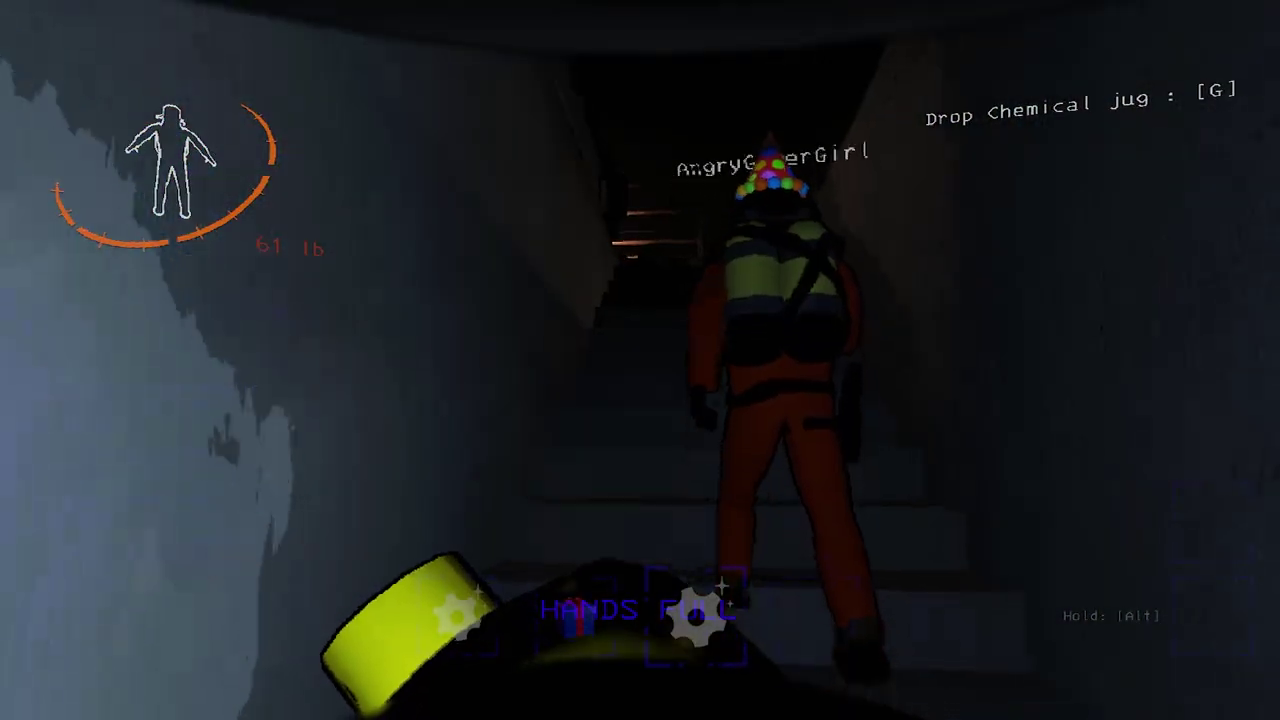
{"action": "key", "text": "w"}
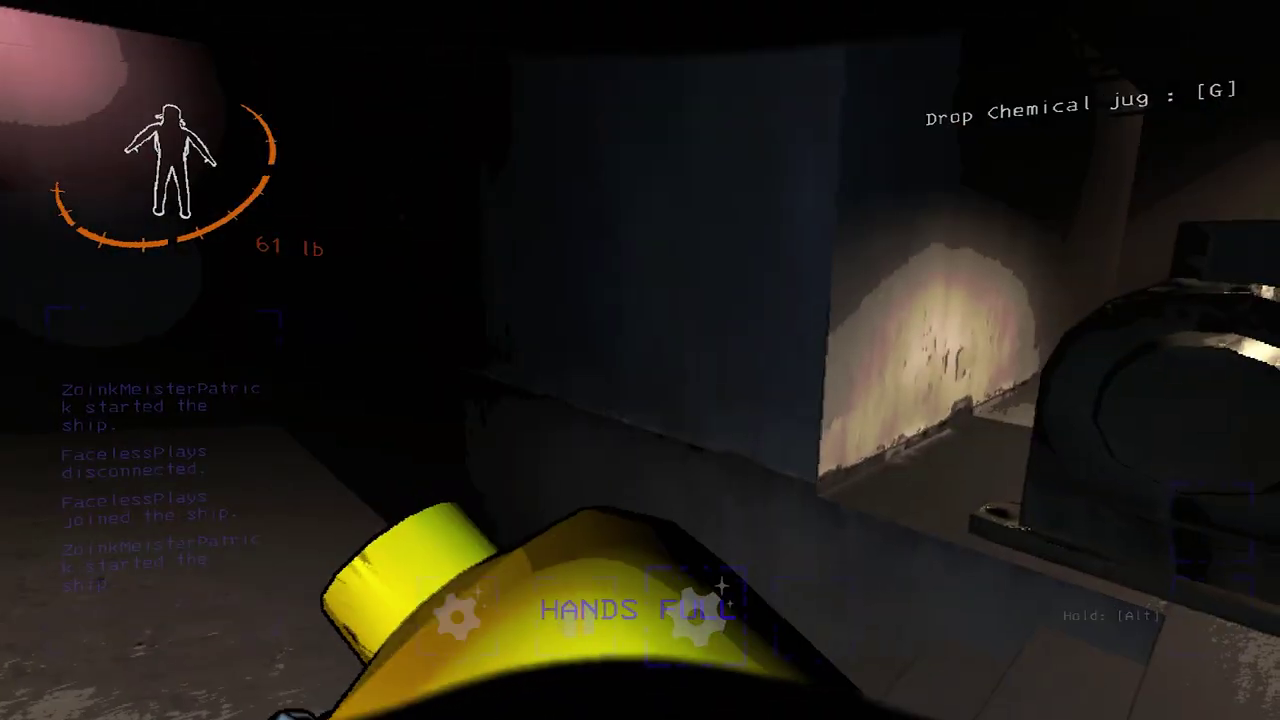
{"action": "key", "text": "w"}
{"action": "key", "text": "w"}
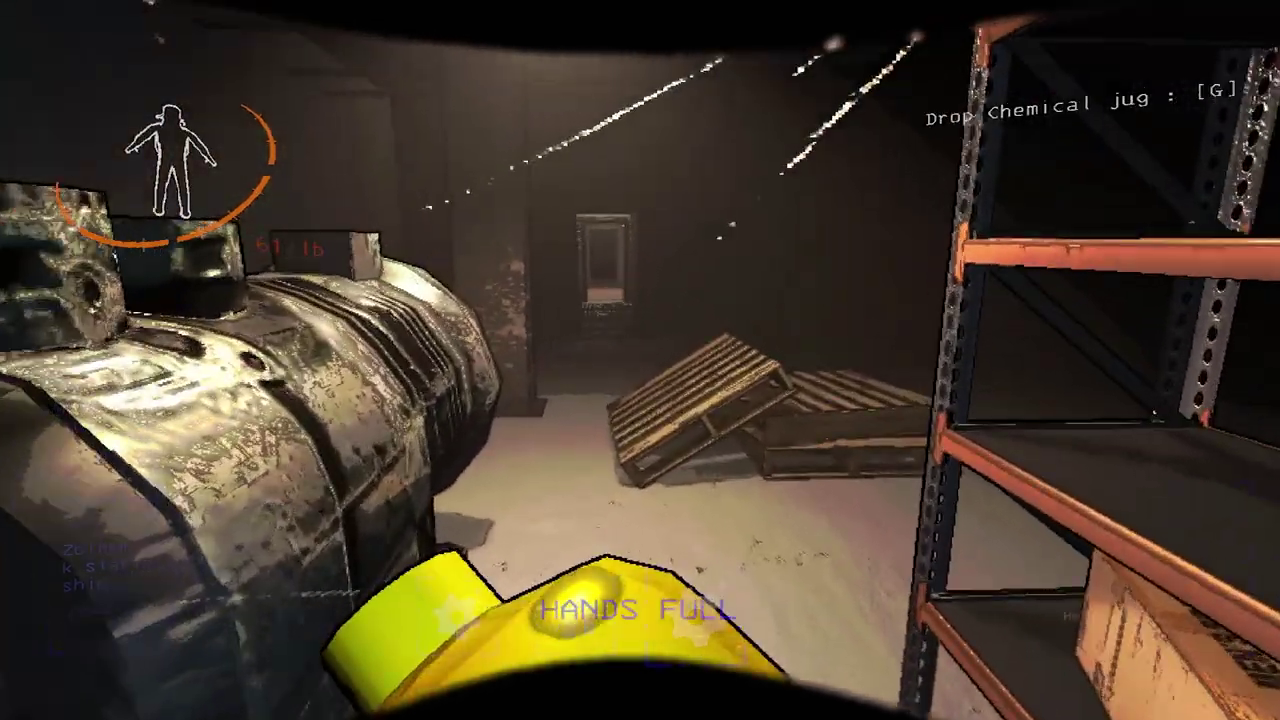
{"action": "key", "text": "w"}
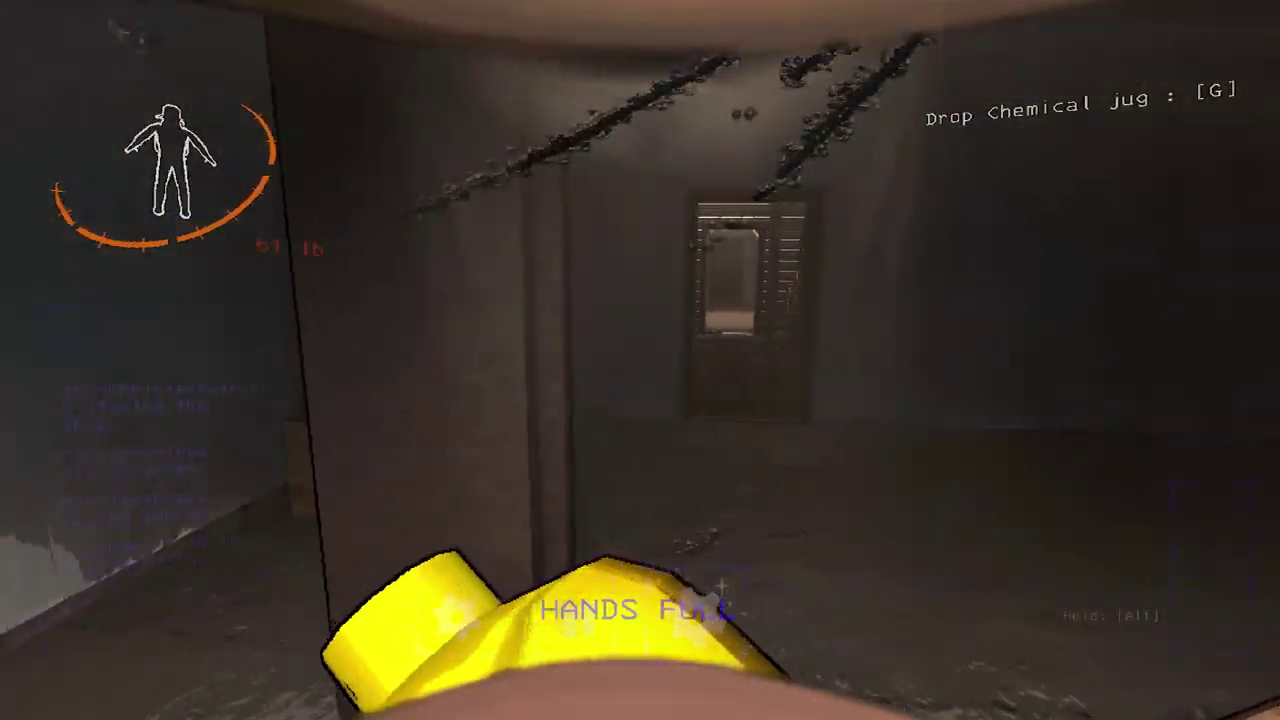
{"action": "key", "text": "w"}
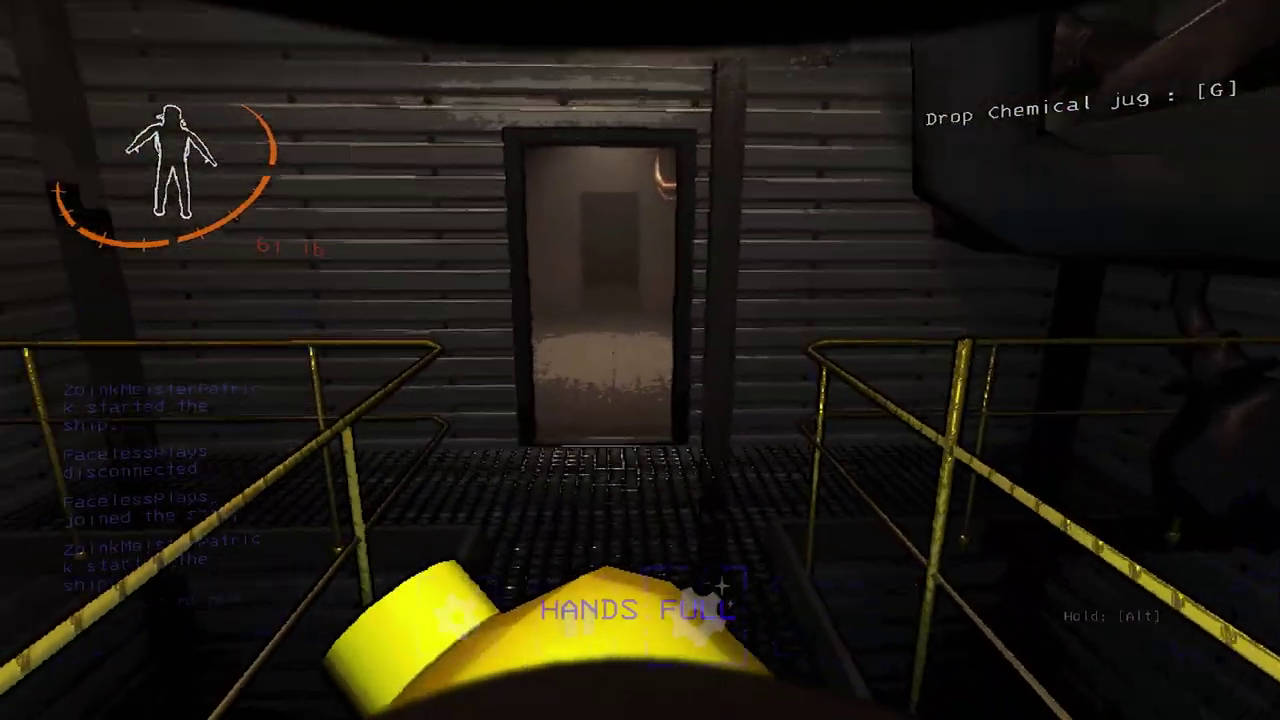
Go through the far doorway, down onto the catwalk, and reach the warehouse doorway
{"action": "key", "text": "w"}
{"action": "key", "text": "w"}
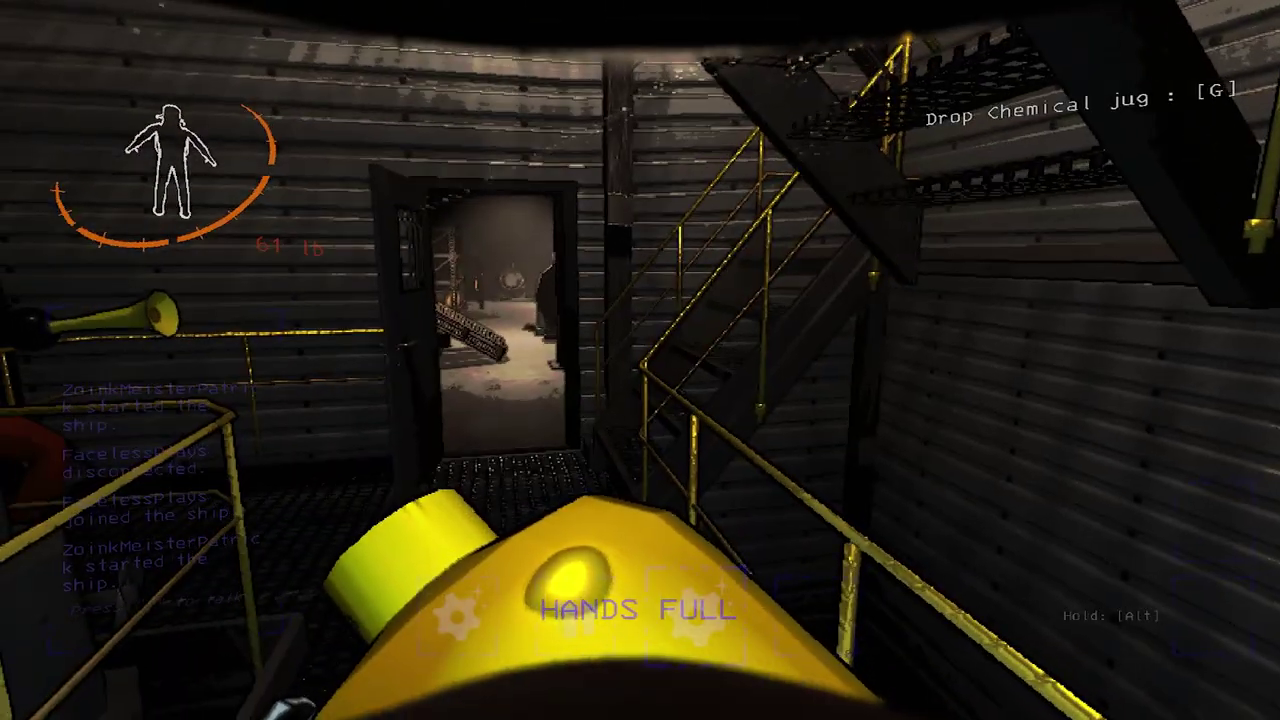
{"action": "key", "text": "w"}
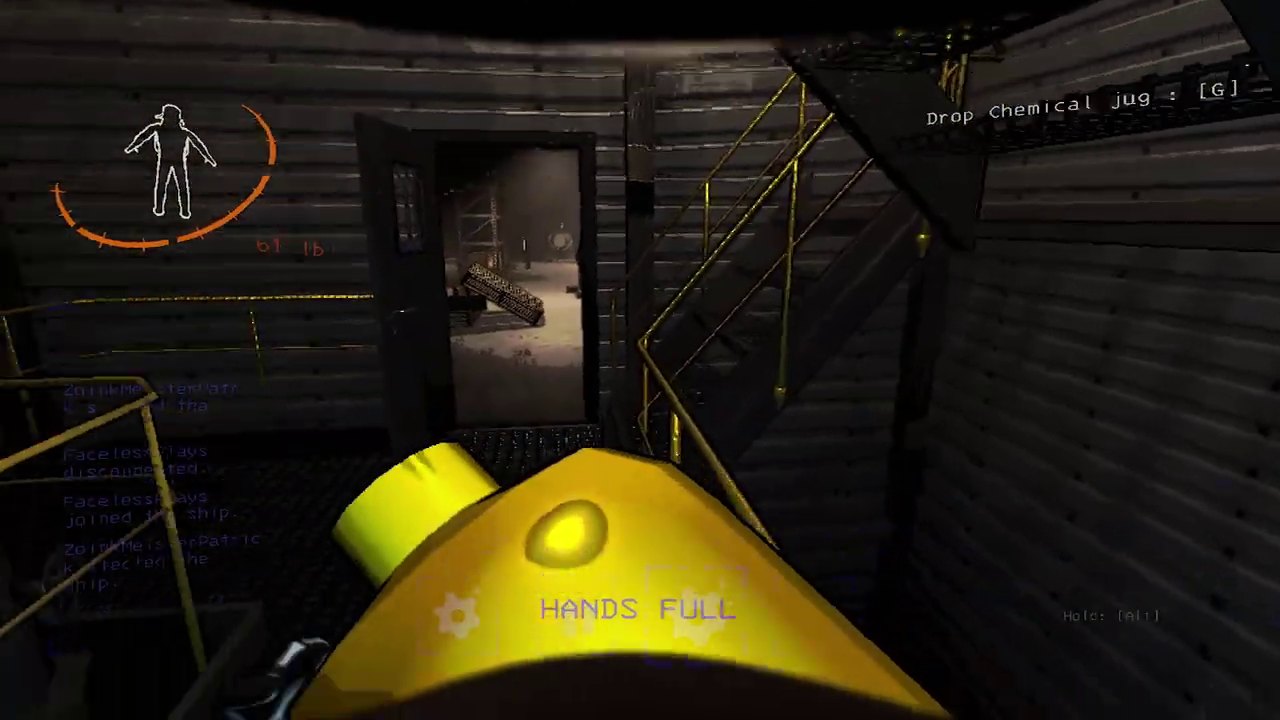
{"action": "key", "text": "w"}
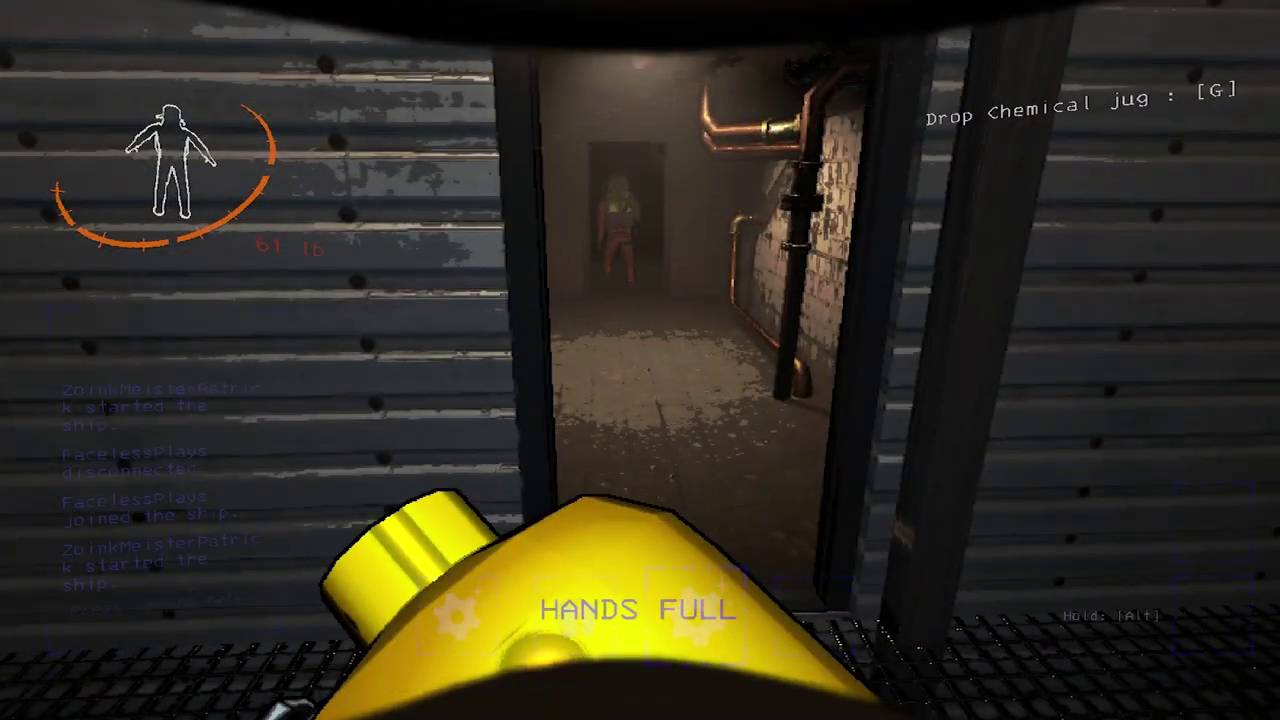
{"action": "key", "text": "w"}
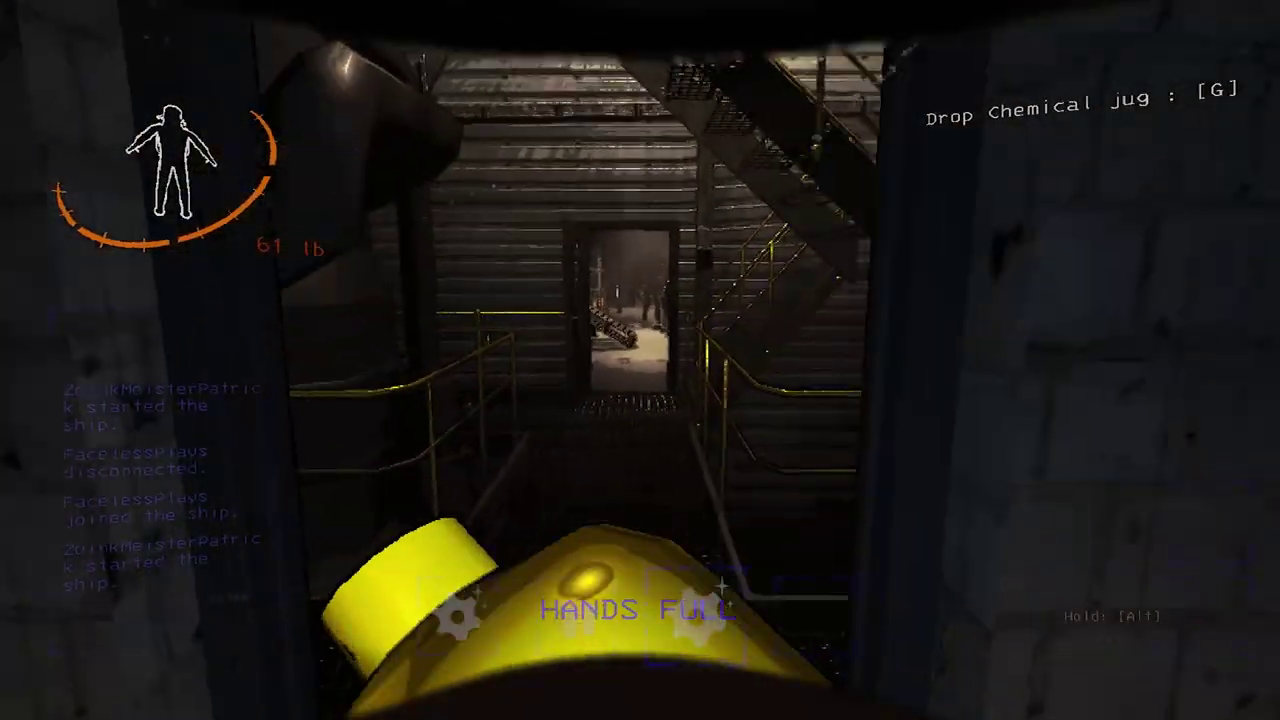
{"action": "key", "text": "w"}
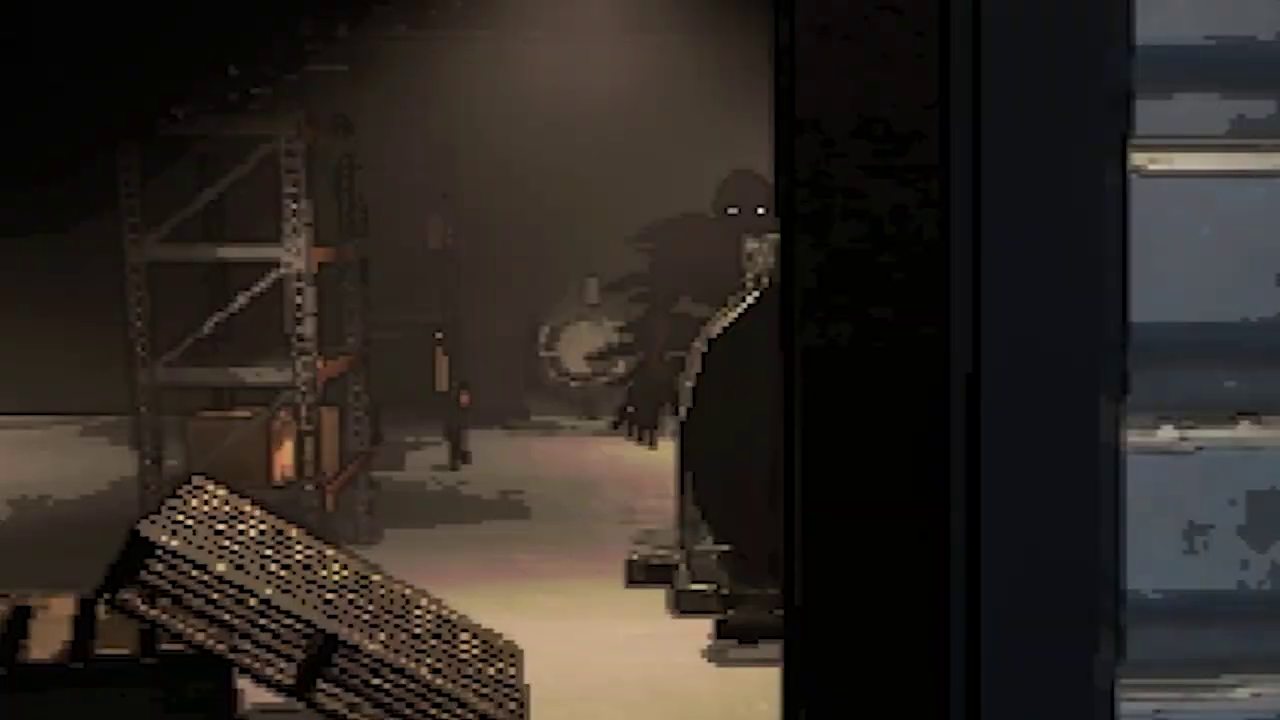
{"action": "key", "text": "w"}
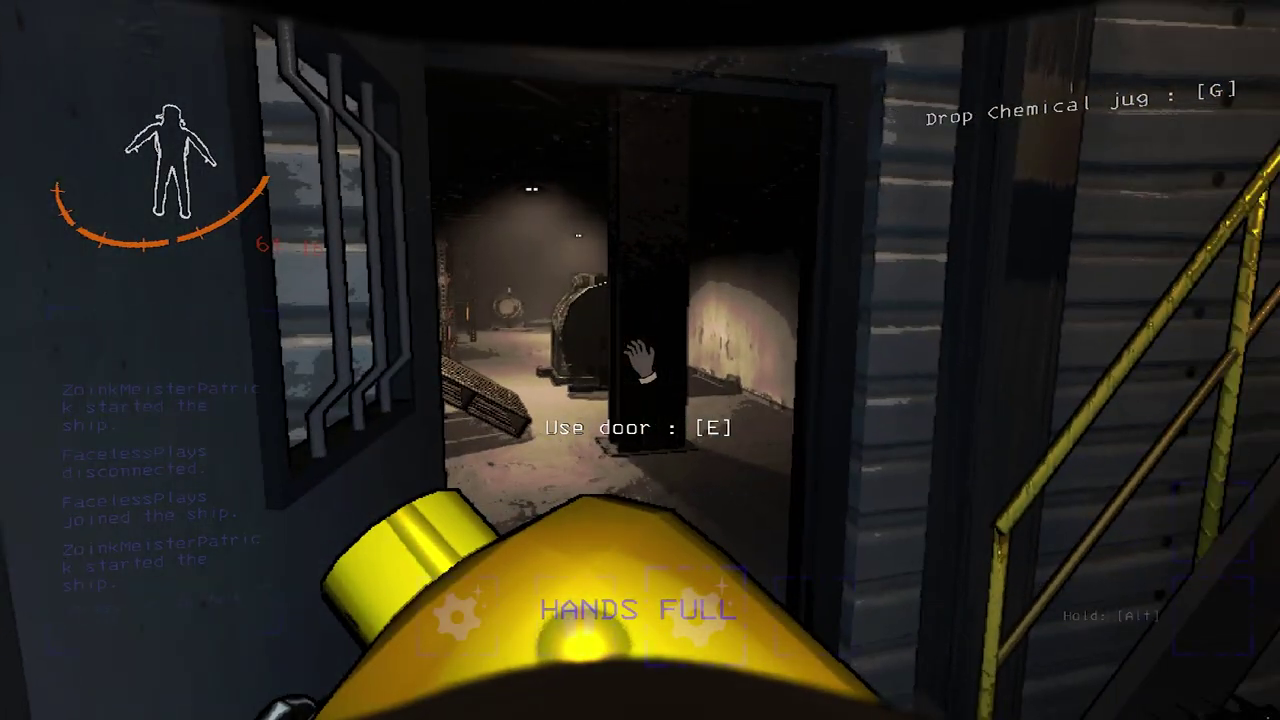
Carry the chemical jug along the wall and through the doorway, backing off for a teammate
{"action": "key", "text": "w"}
{"action": "key", "text": "w"}
{"action": "key", "text": "w"}
{"action": "key", "text": "w"}
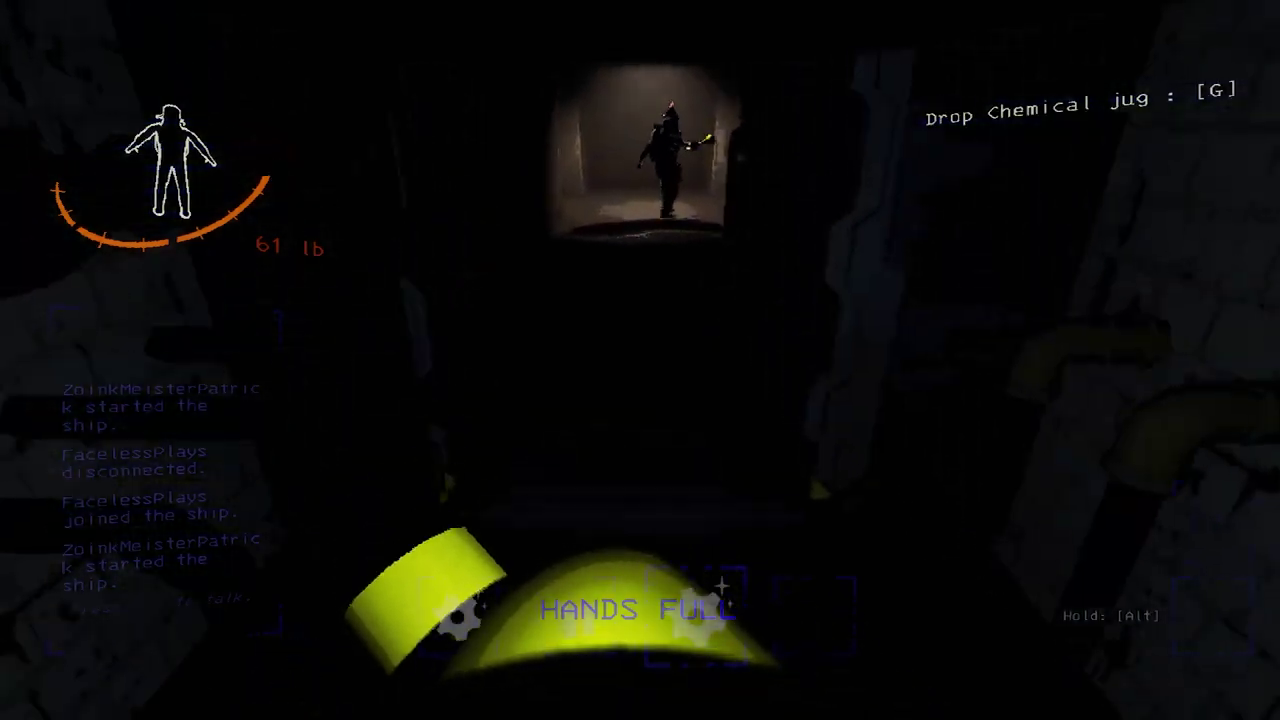
{"action": "key", "text": "w"}
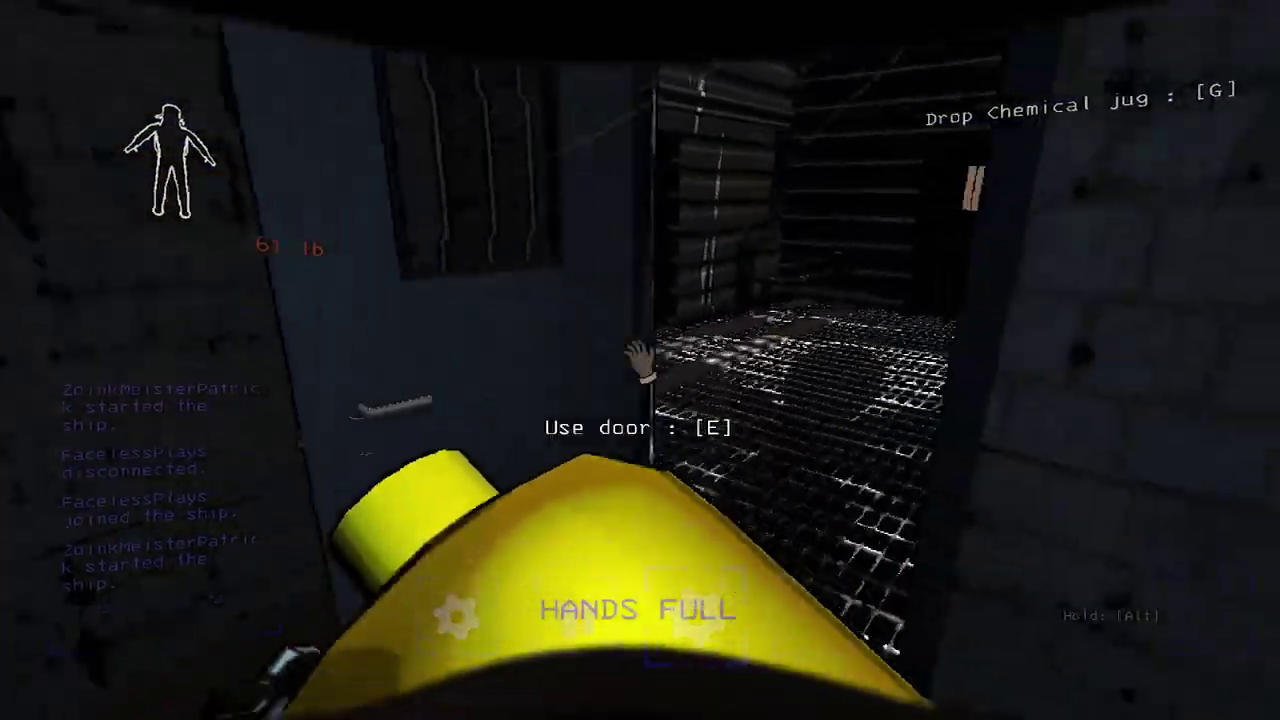
{"action": "key", "text": "w"}
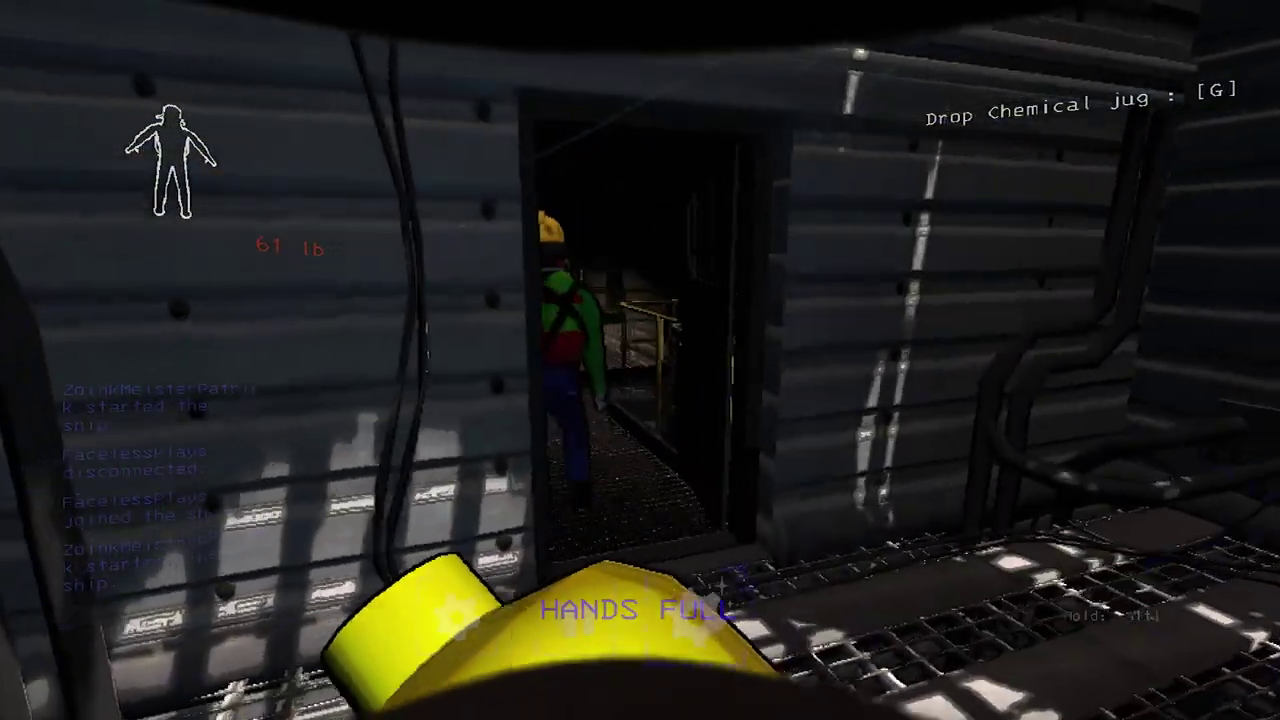
{"action": "key", "text": "s"}
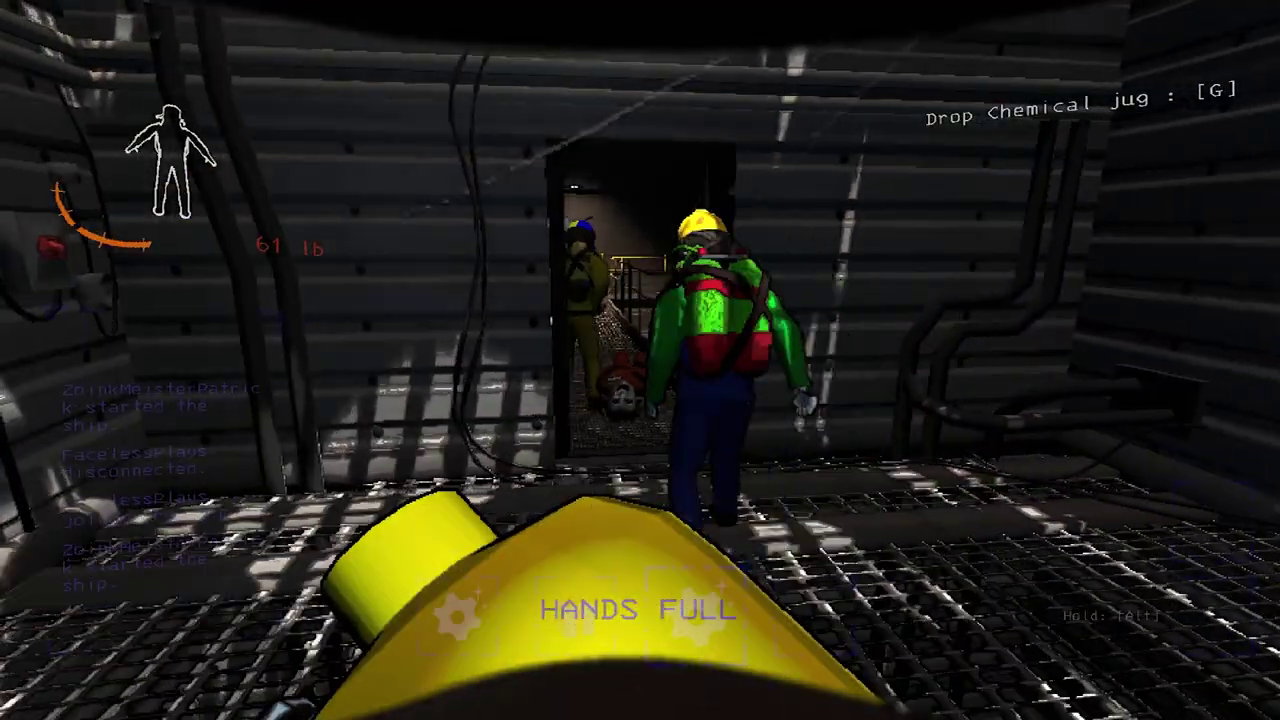
Open the corridor door and step back so crewmates can come through
{"action": "key", "text": "w"}
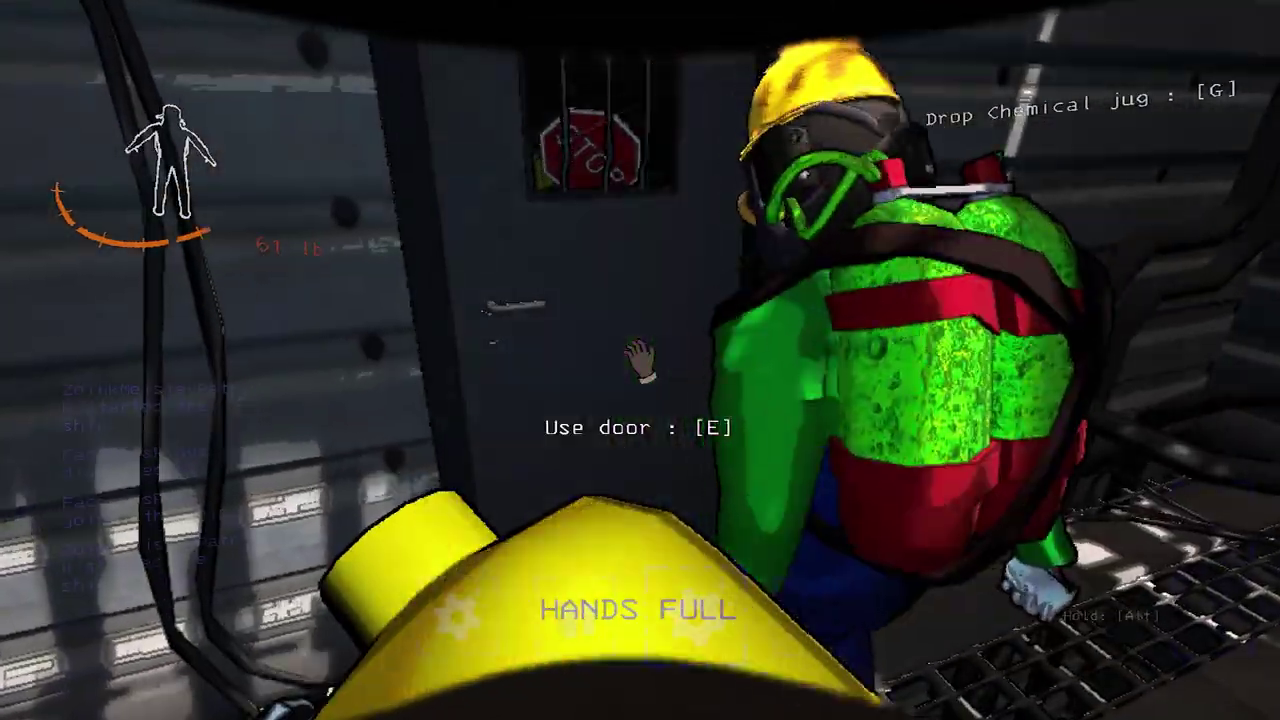
{"action": "key", "text": "e"}
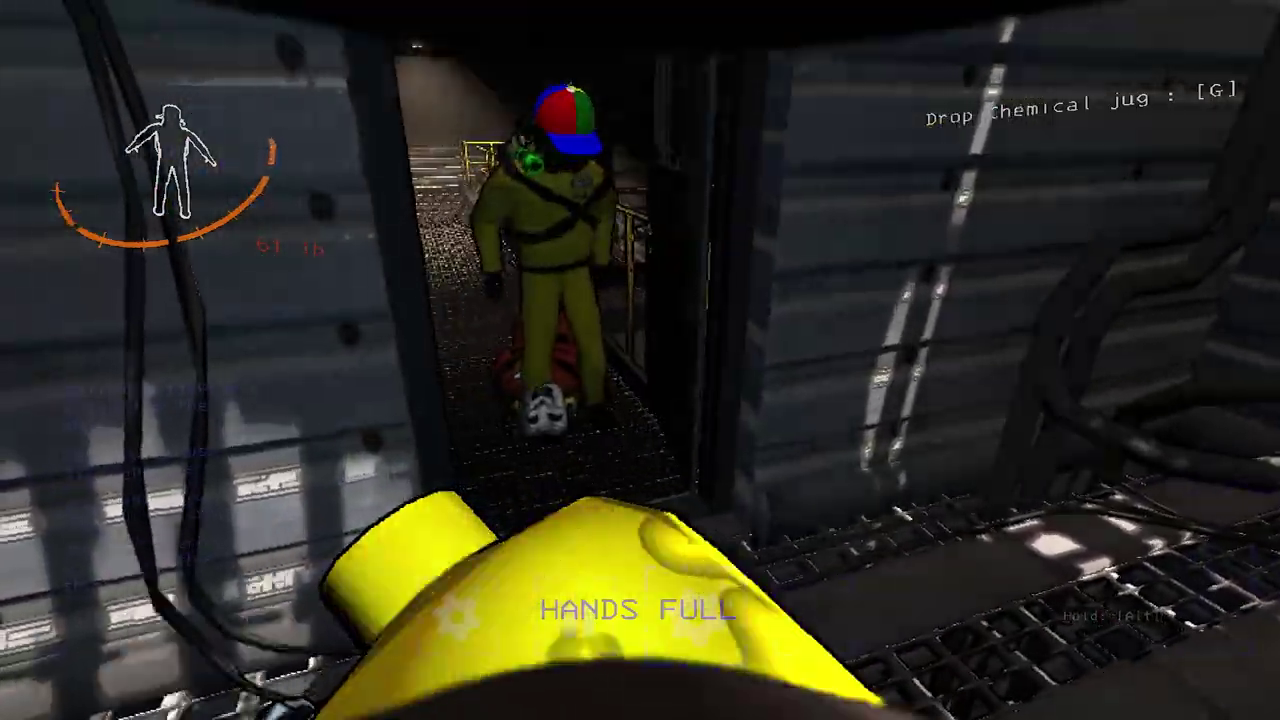
{"action": "key", "text": "s"}
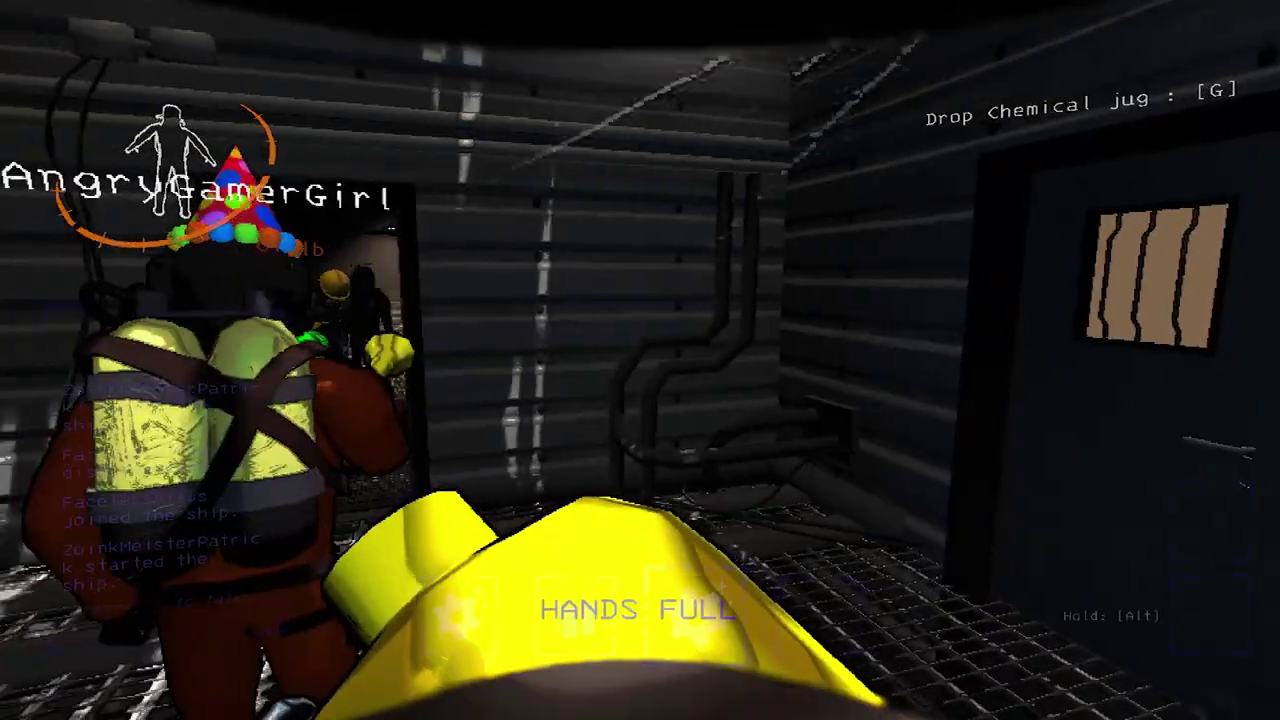
Walk through the doorway onto the catwalk and drop the chemical jug there
{"action": "key", "text": "w"}
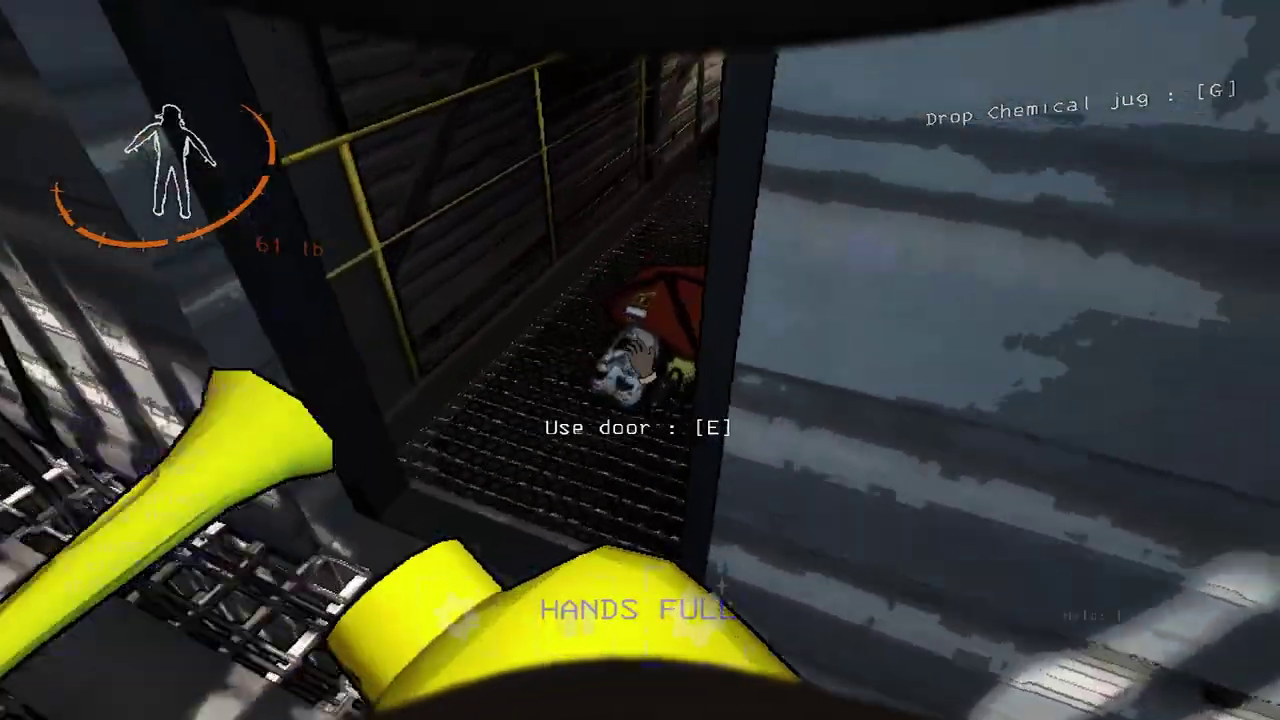
{"action": "key", "text": "w"}
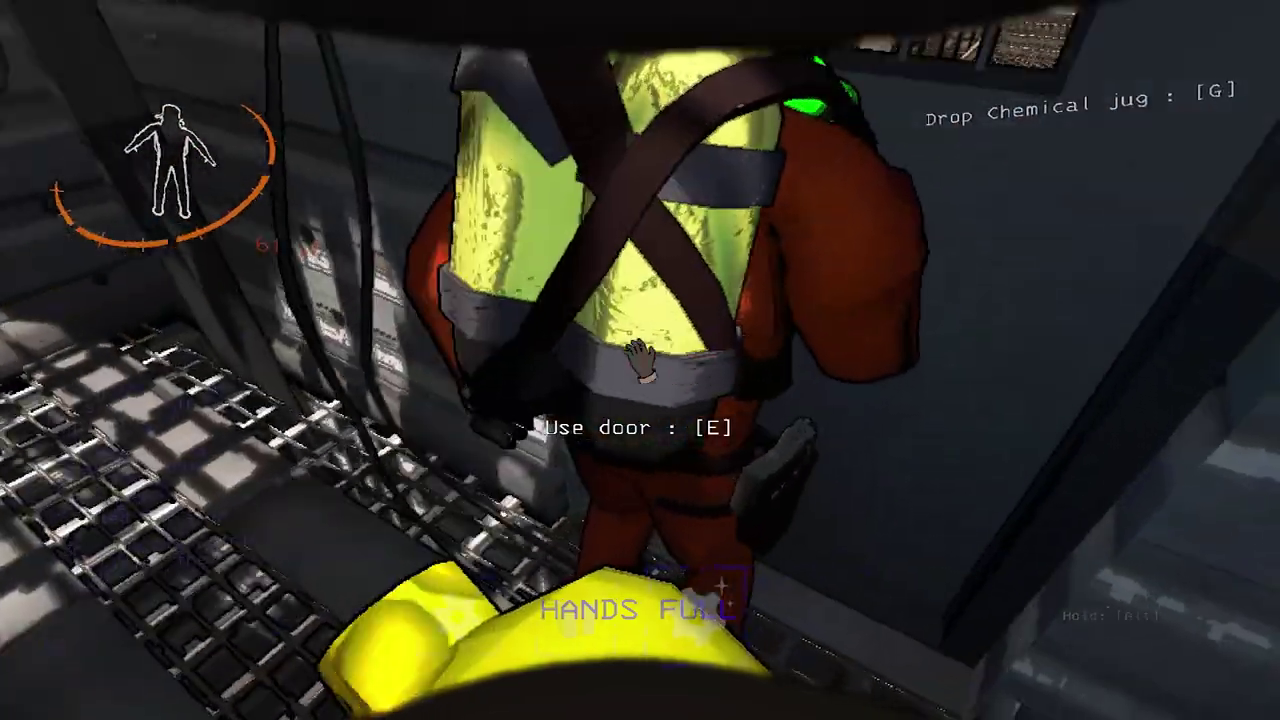
{"action": "key", "text": "g"}
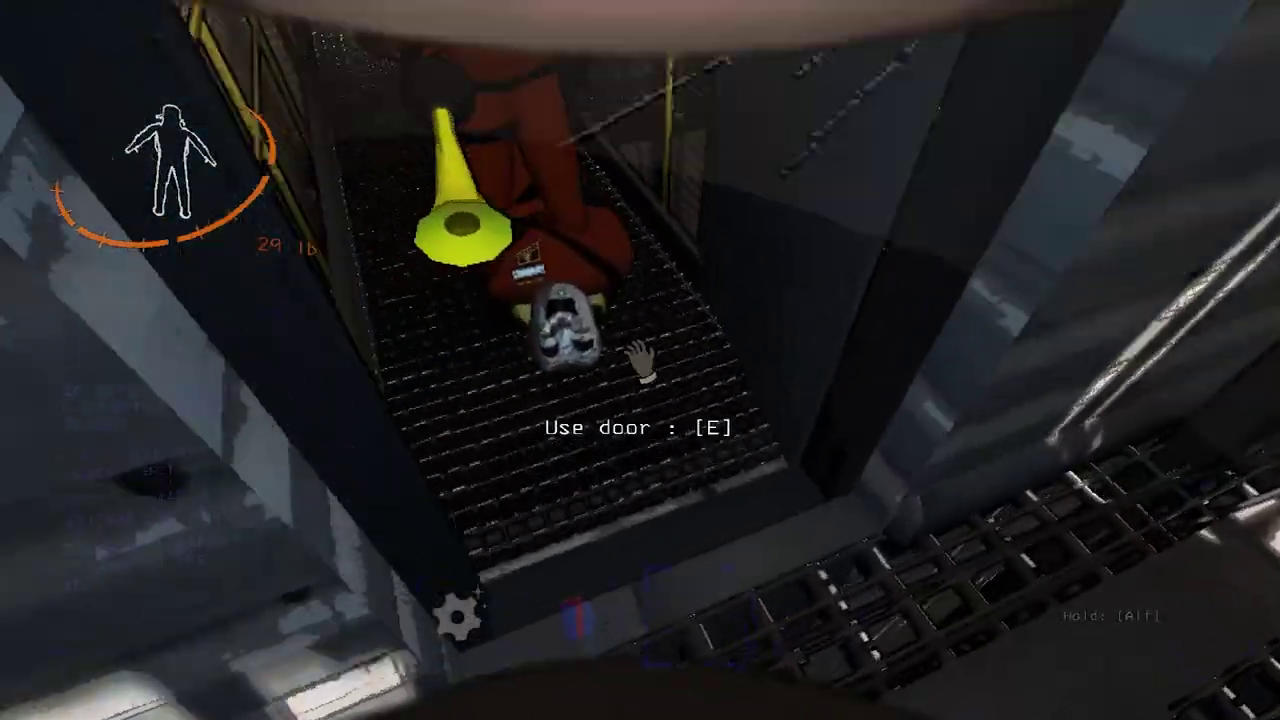
Pick the chemical jug back up and approach the fallen crewmate's body on the grating
{"action": "key", "text": "w"}
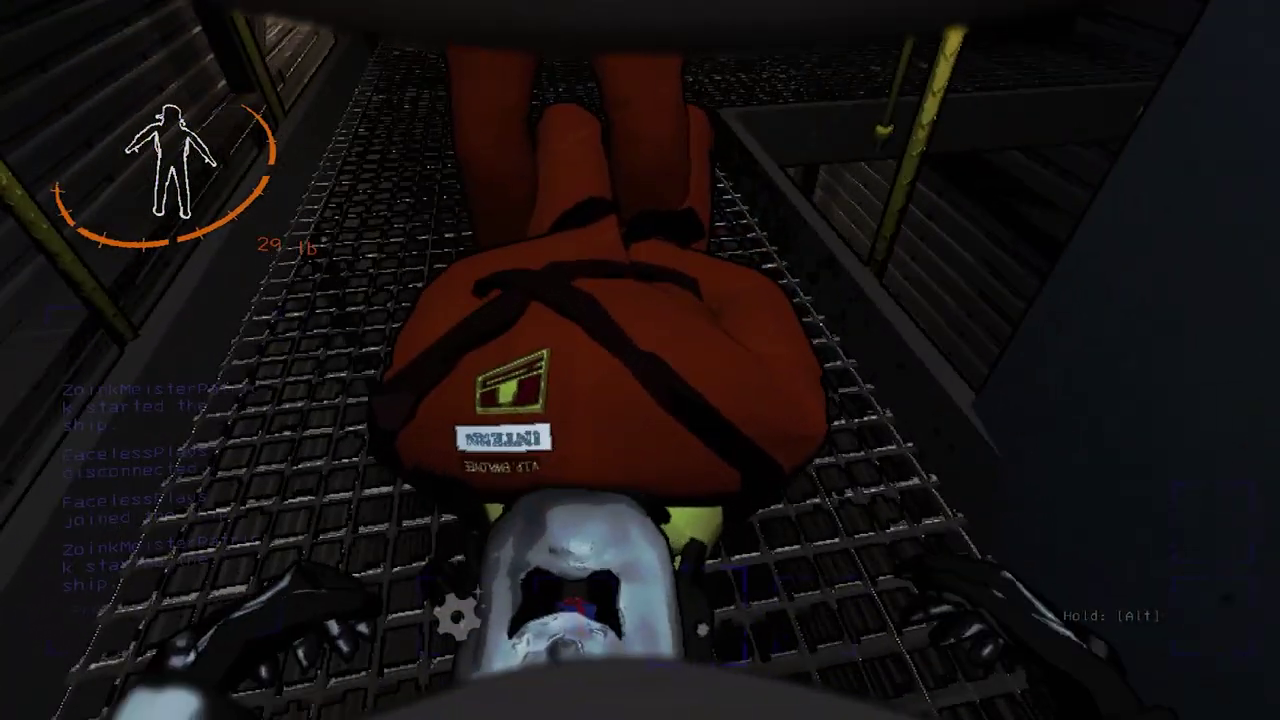
{"action": "scroll", "coordinate": [640, 360], "scroll_direction": "down", "scroll_amount": 1}
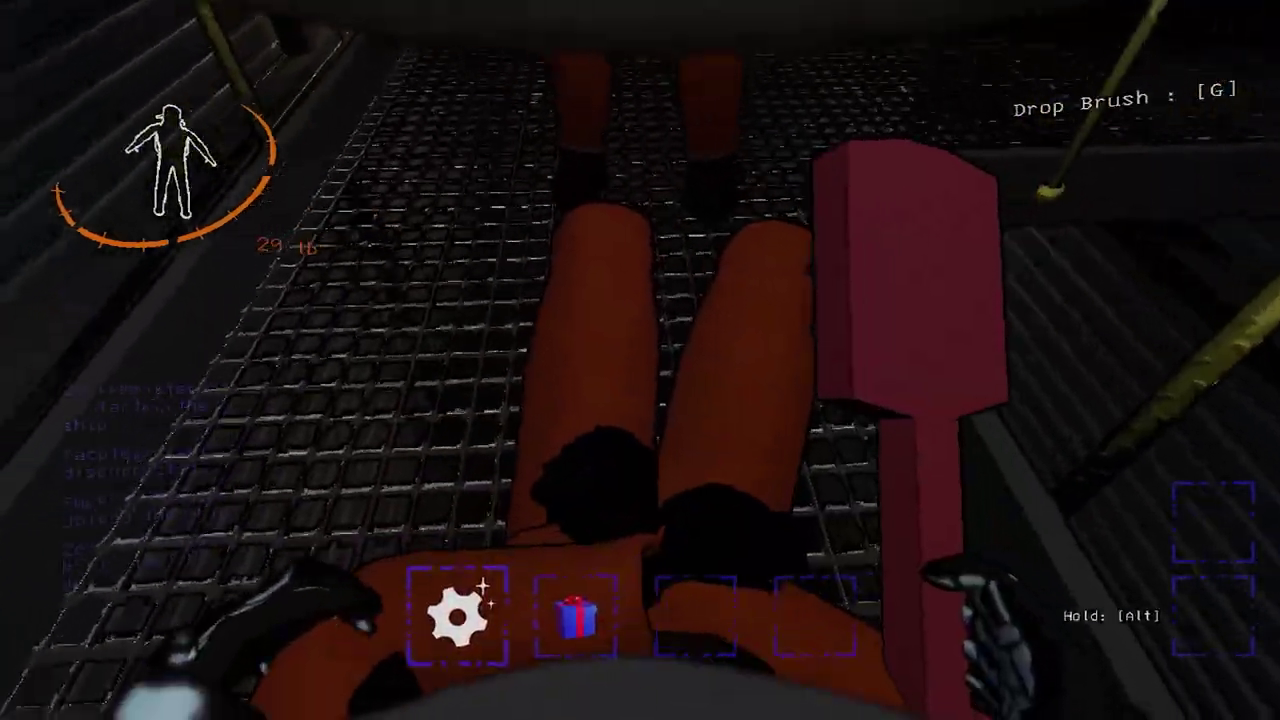
{"action": "key", "text": "w"}
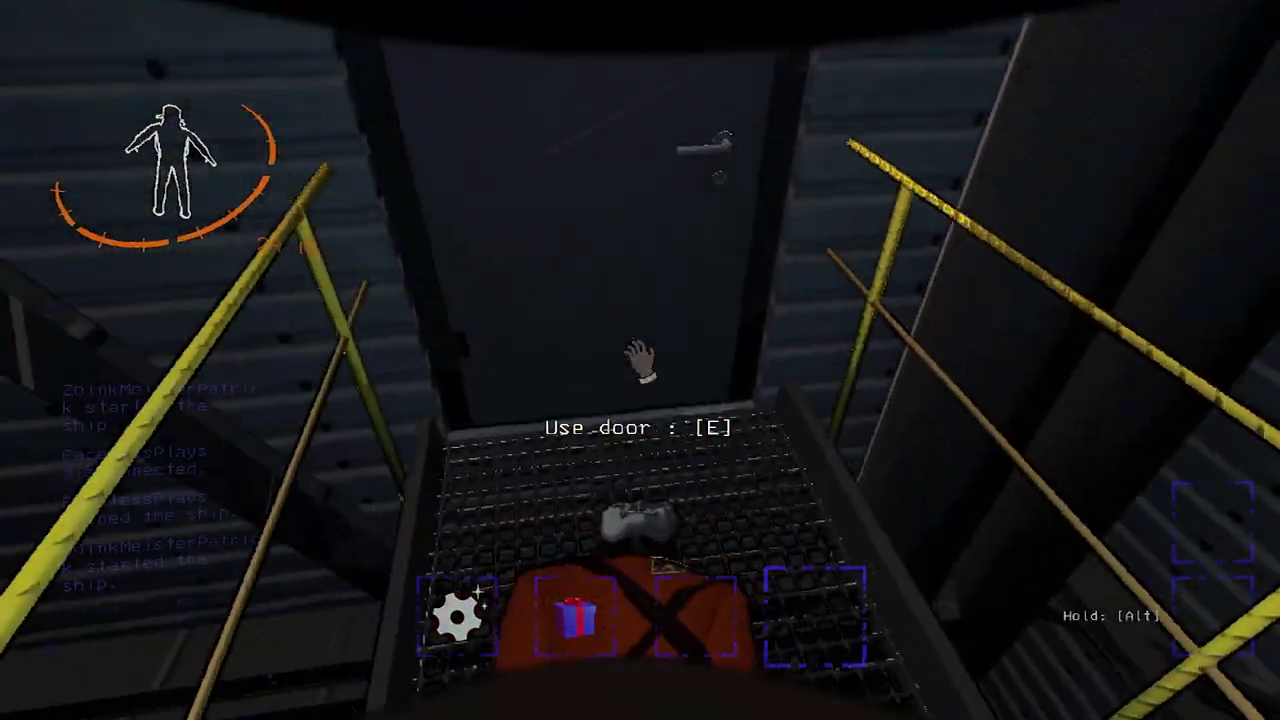
{"action": "key", "text": "e"}
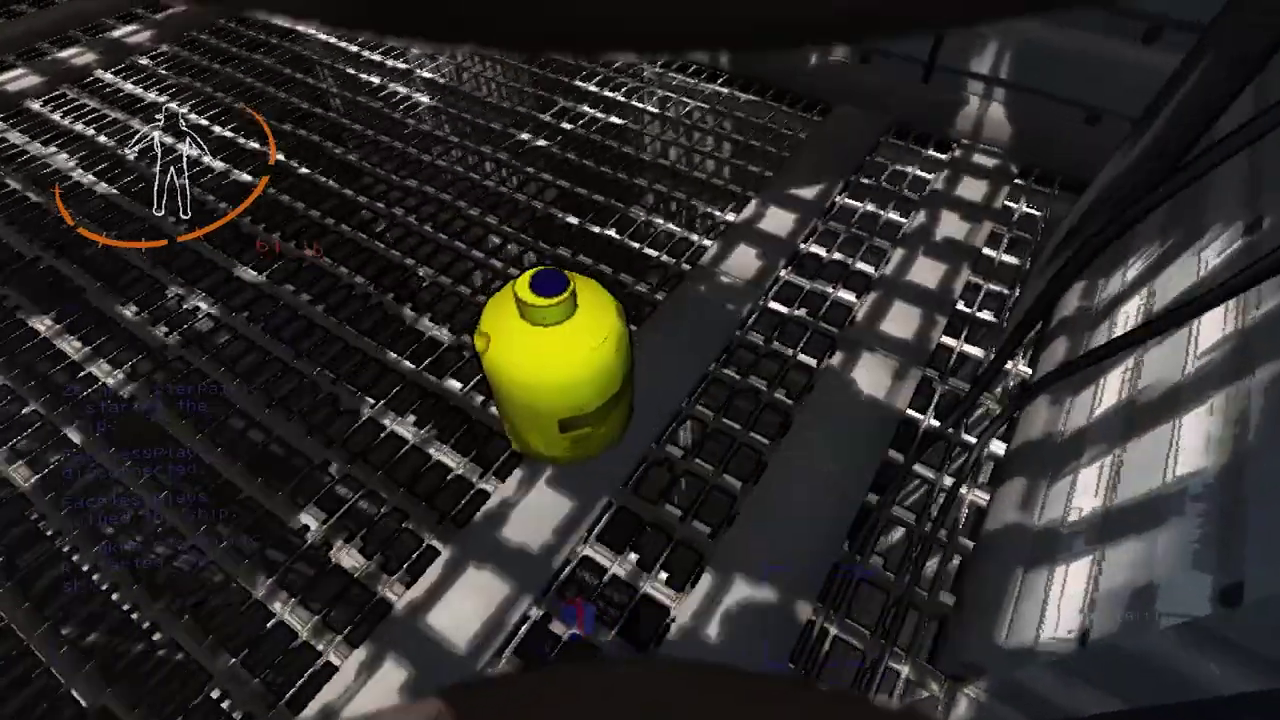
{"action": "key", "text": "e"}
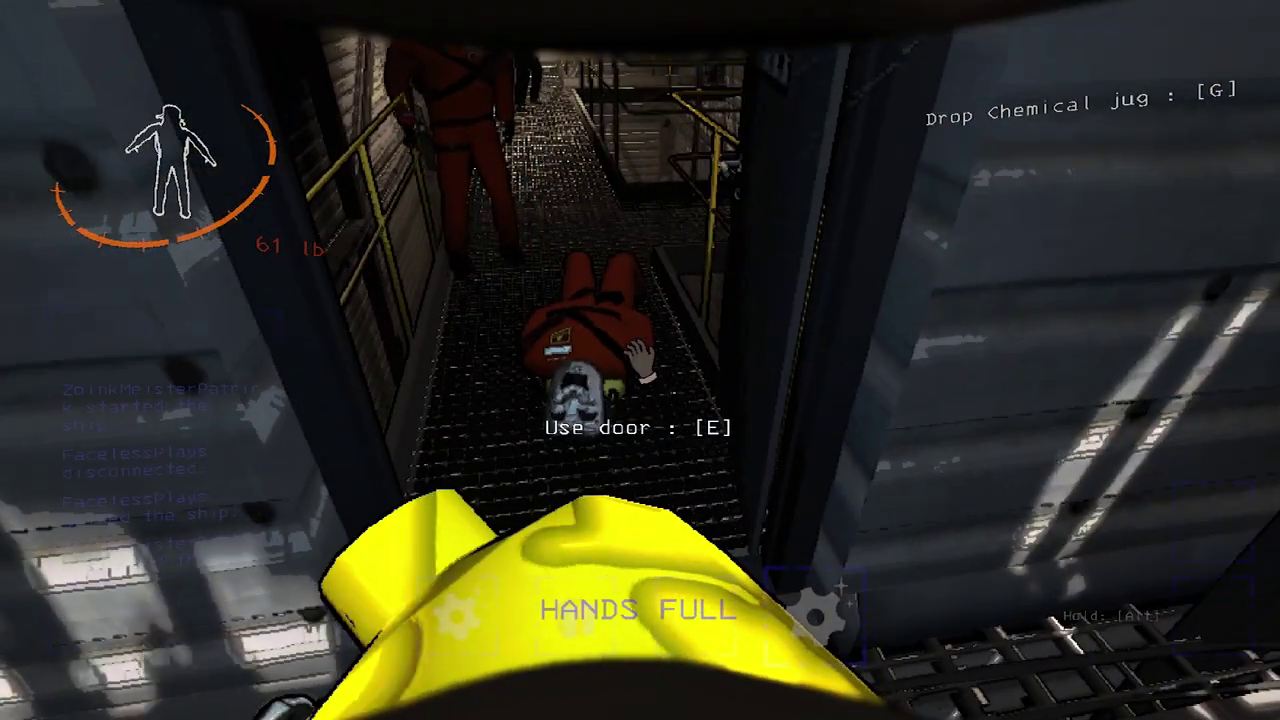
{"action": "key", "text": "w"}
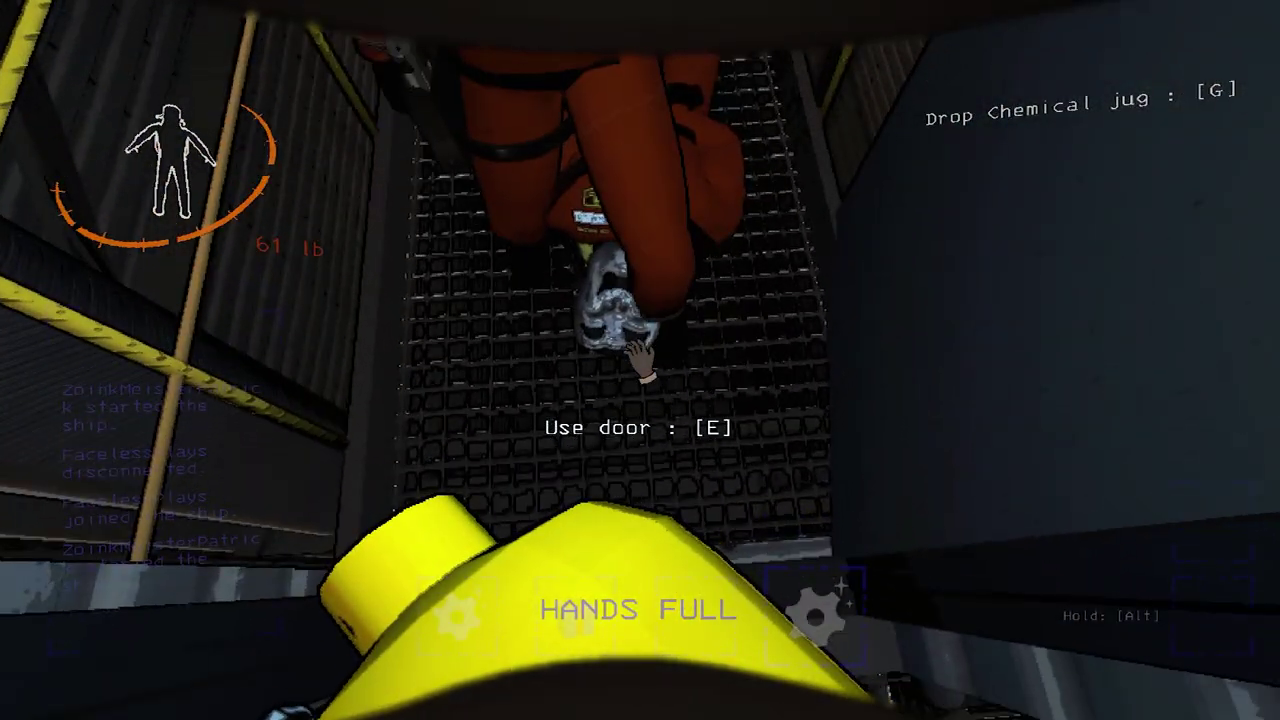
Leave the crewmate's body and carry the jug through the rooms to the barred exit doors
{"action": "key", "text": "s"}
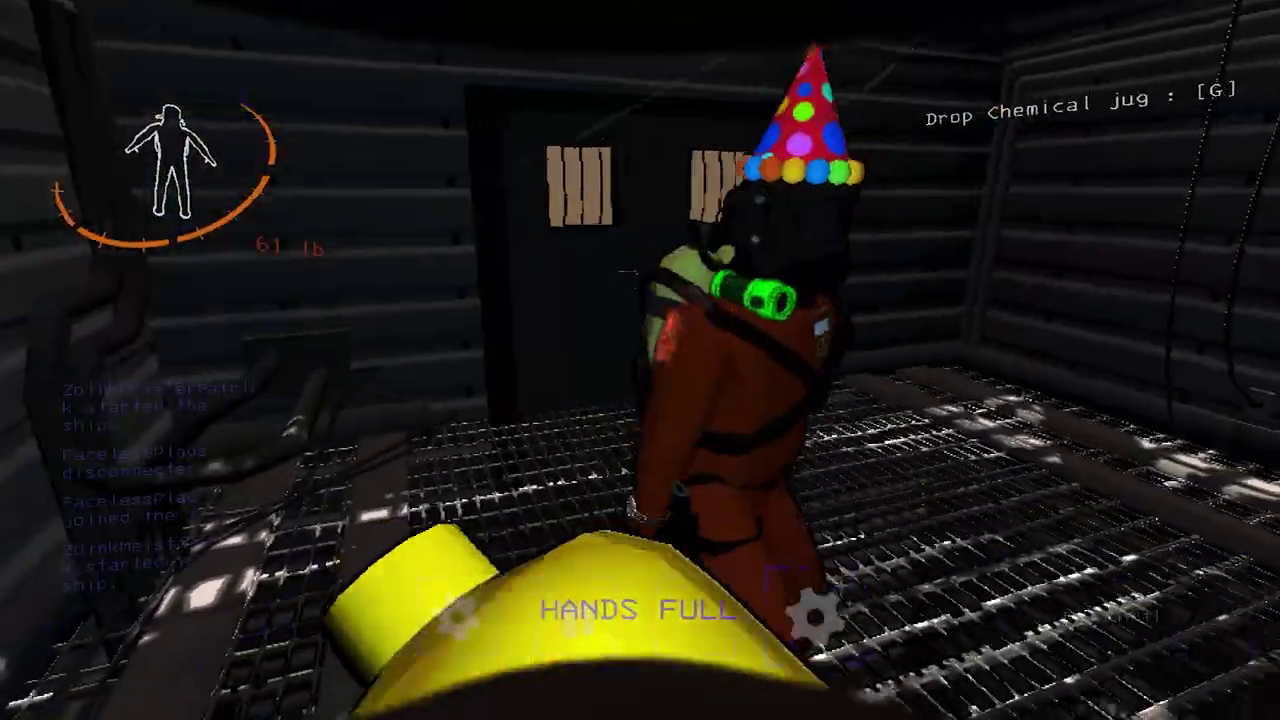
{"action": "key", "text": "w"}
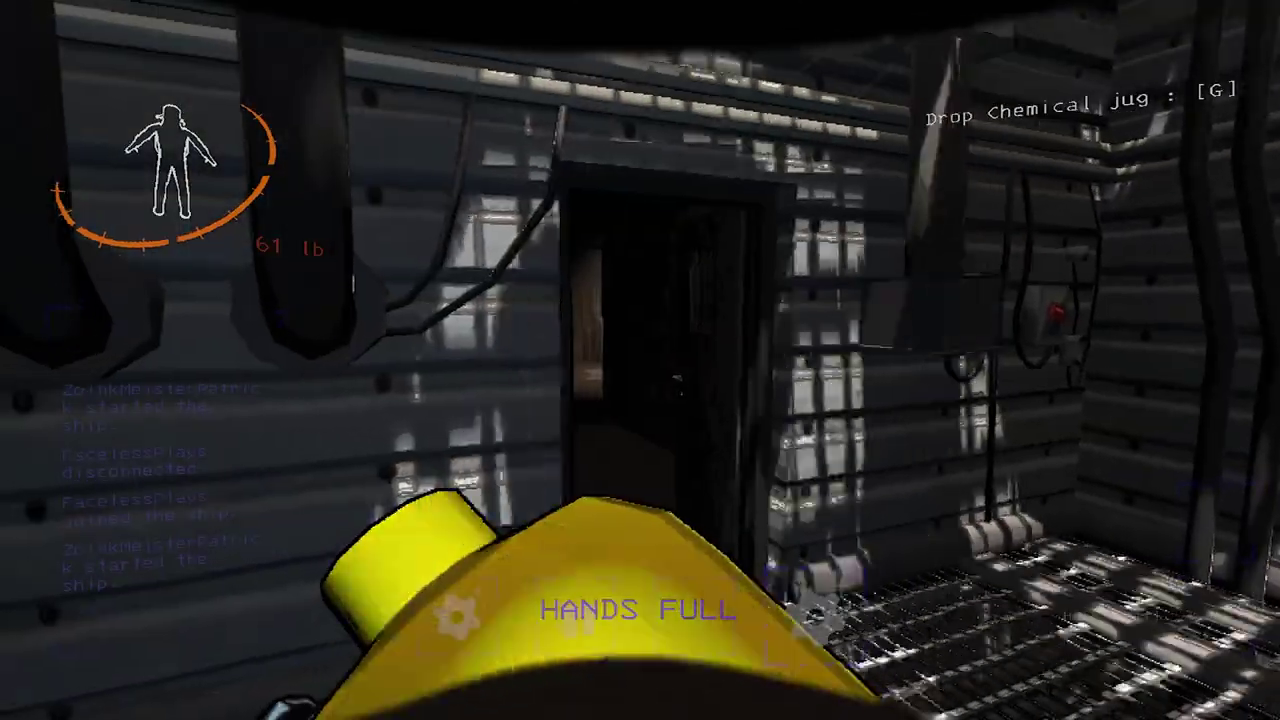
{"action": "key", "text": "w"}
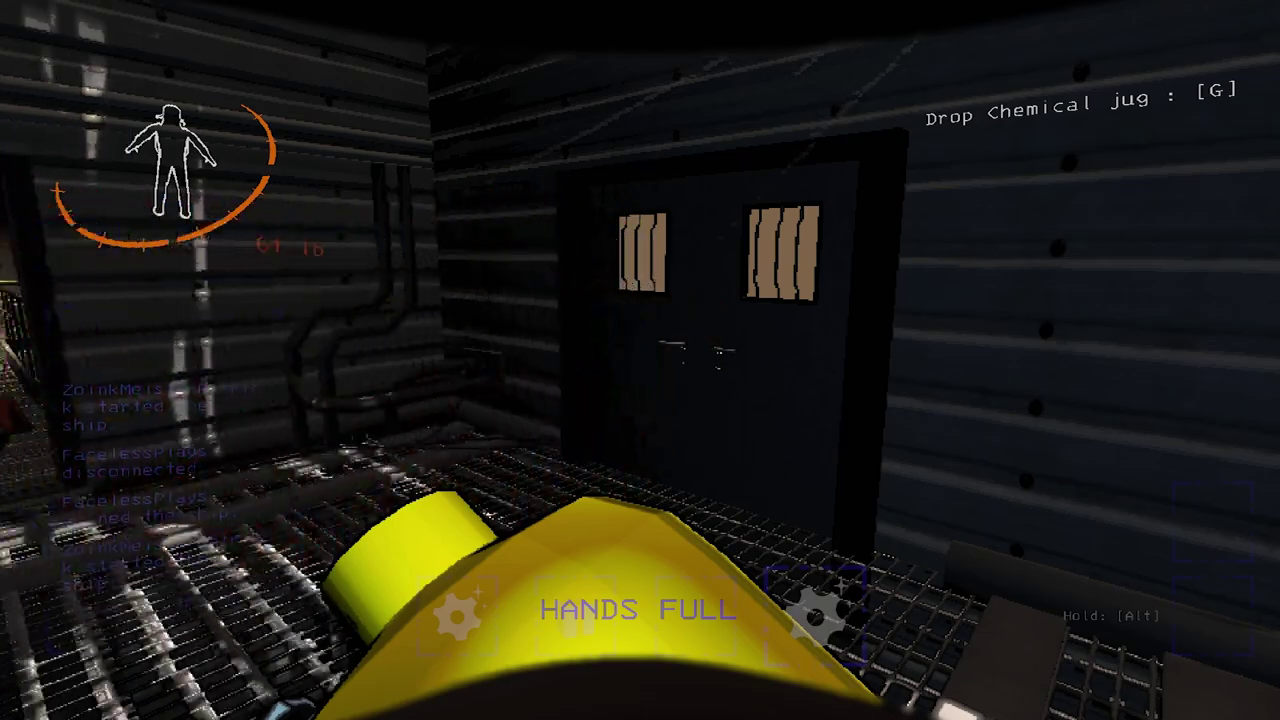
{"action": "key", "text": "w"}
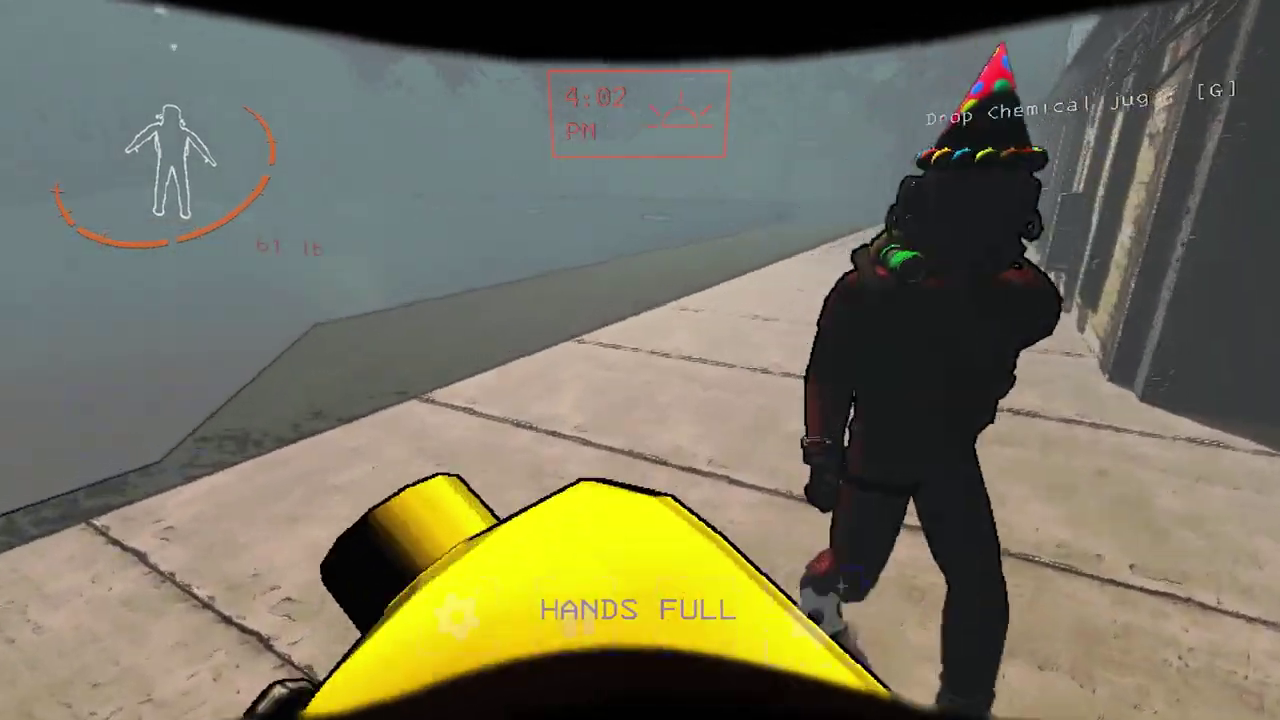
Walk the jug along the dock, through the trees, onto the concrete walkway
{"action": "key", "text": "w"}
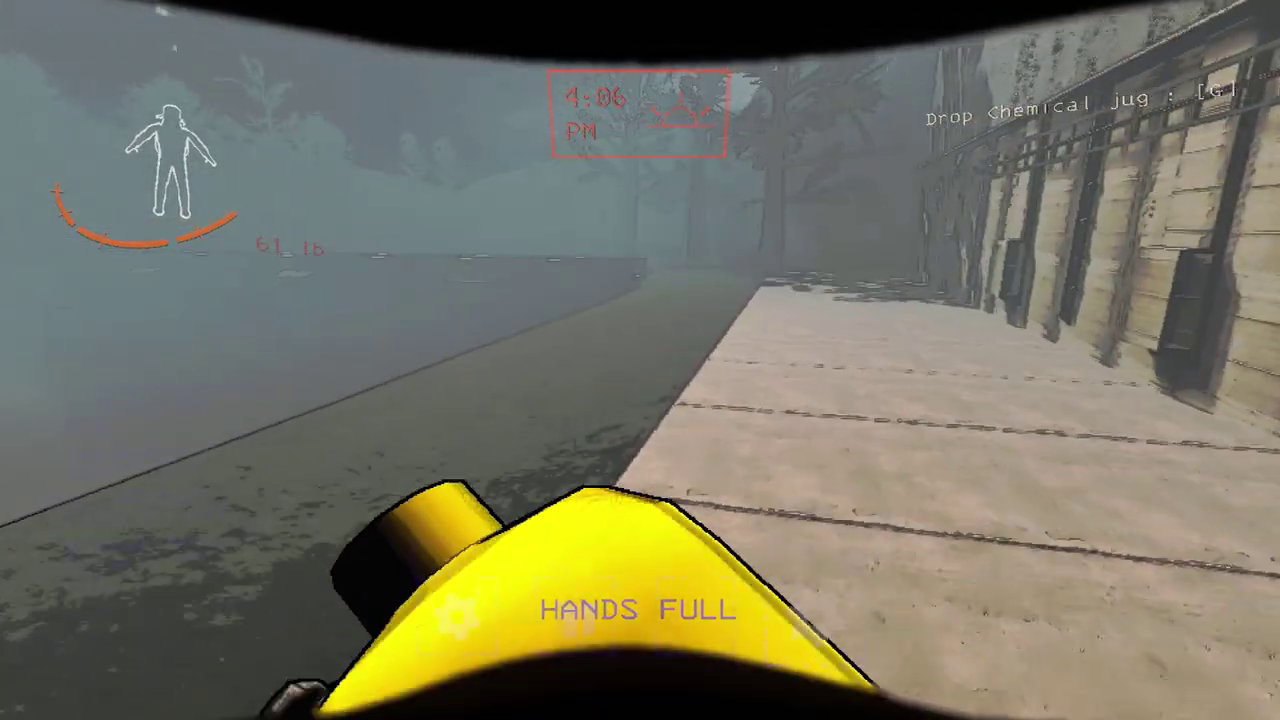
{"action": "key", "text": "w"}
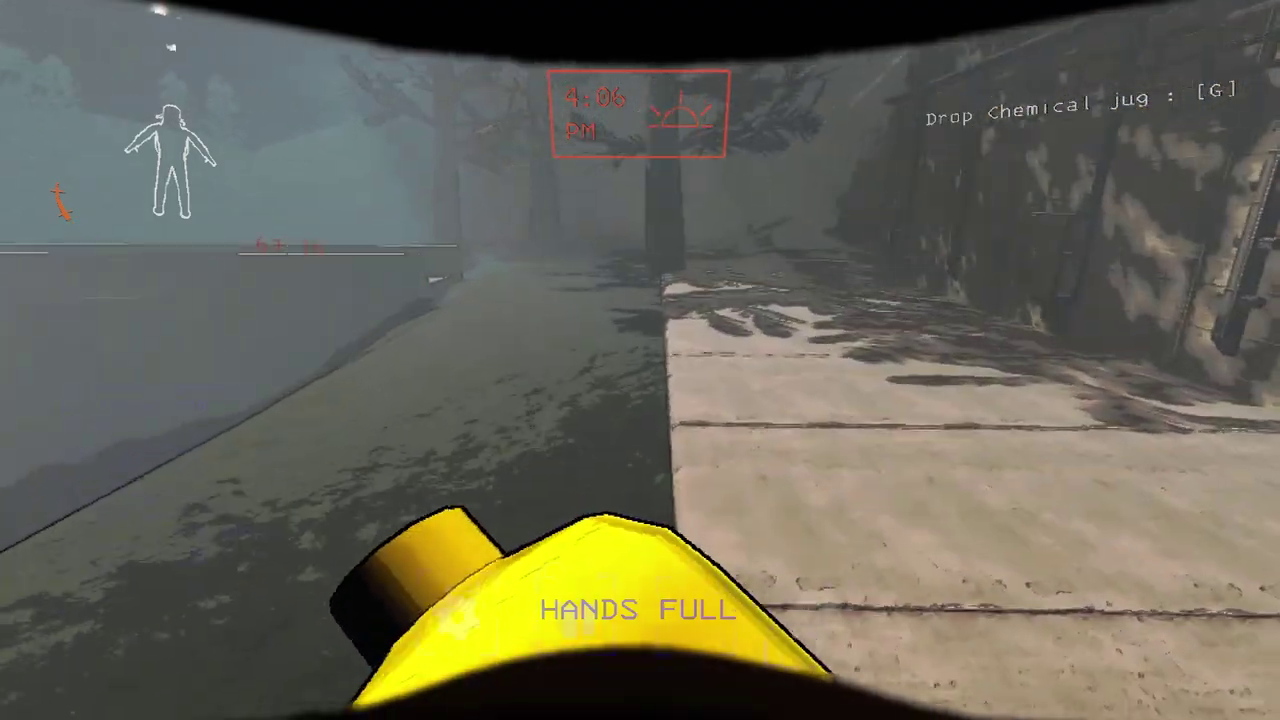
{"action": "key", "text": "w"}
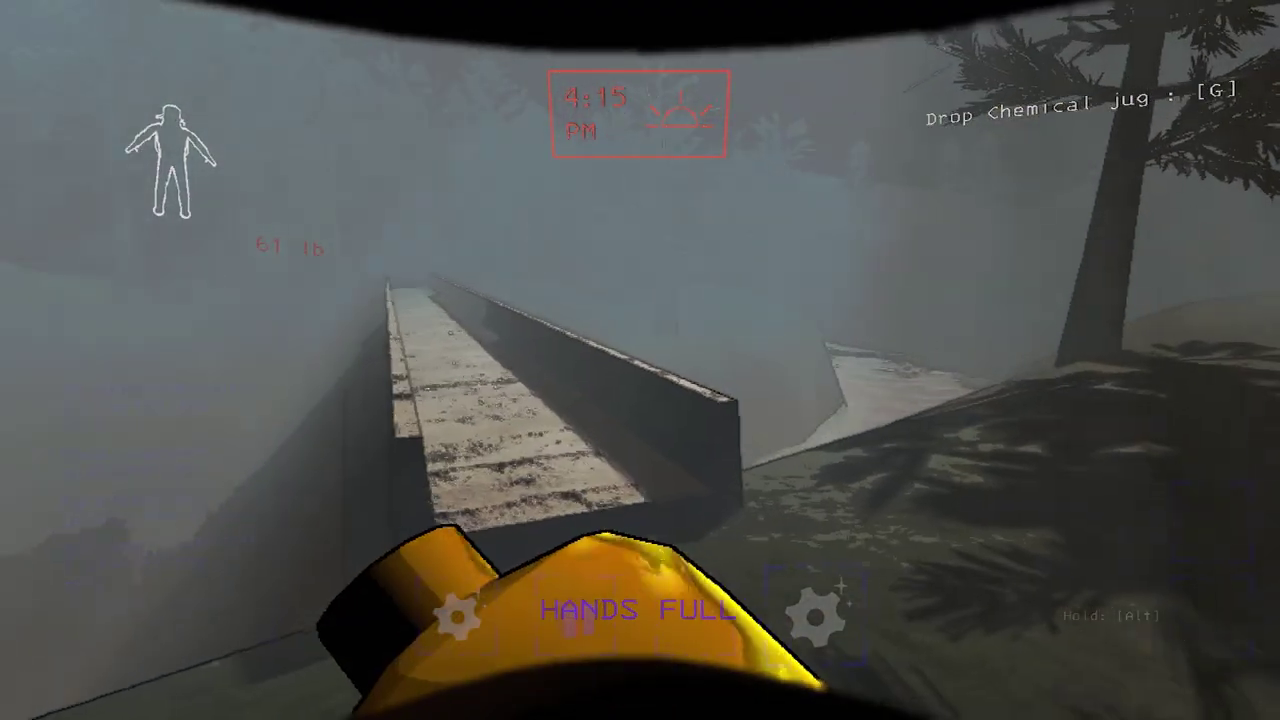
{"action": "key", "text": "w"}
{"action": "key", "text": "w"}
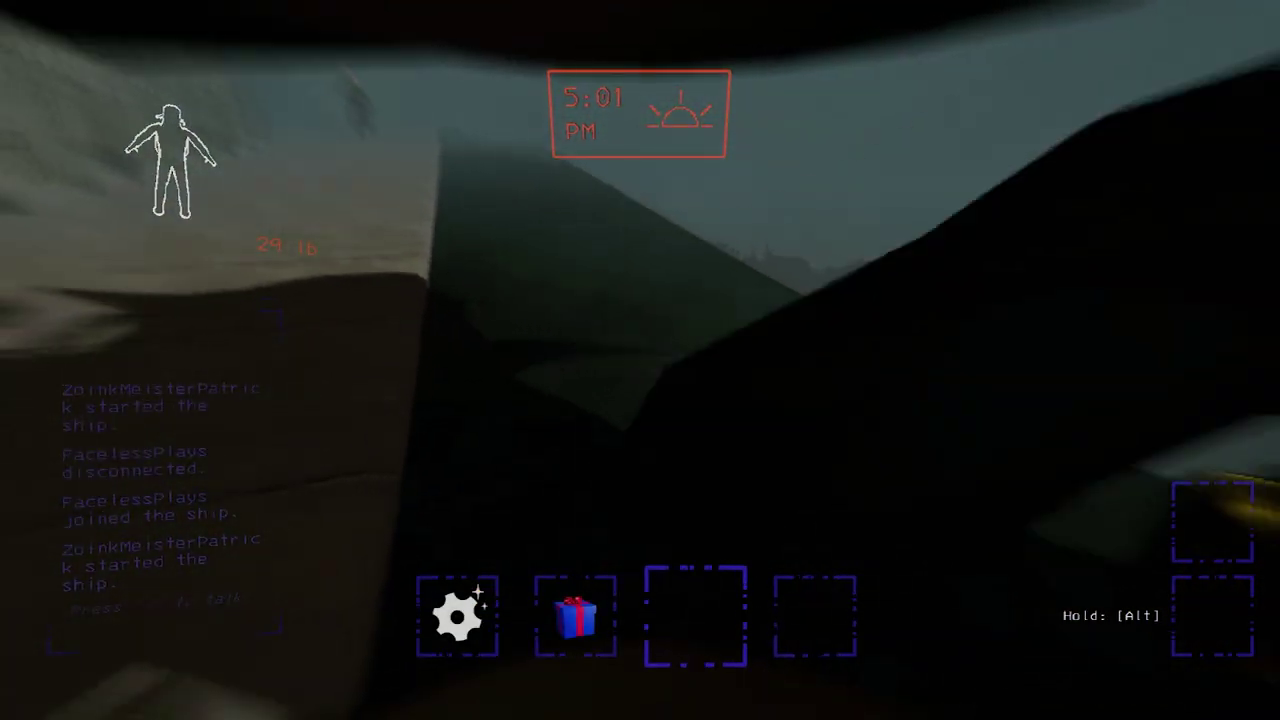
{"action": "scroll", "coordinate": [640, 360], "scroll_direction": "up", "scroll_amount": 1}
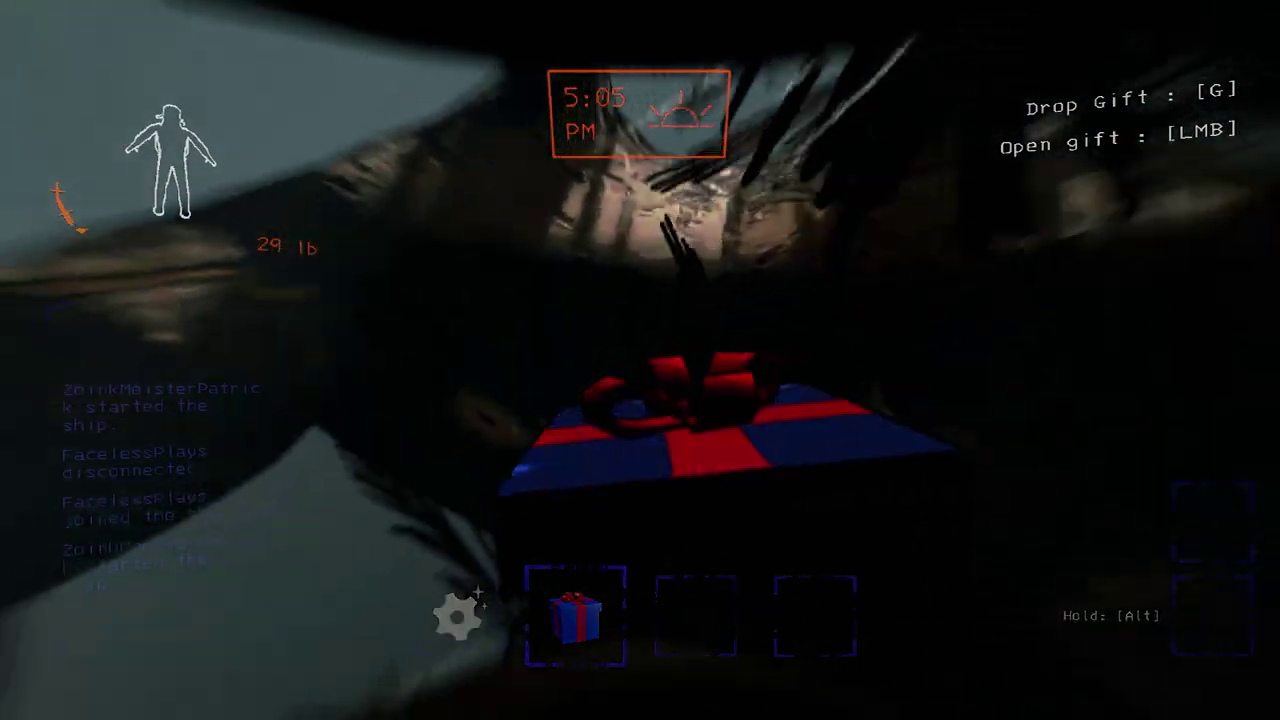